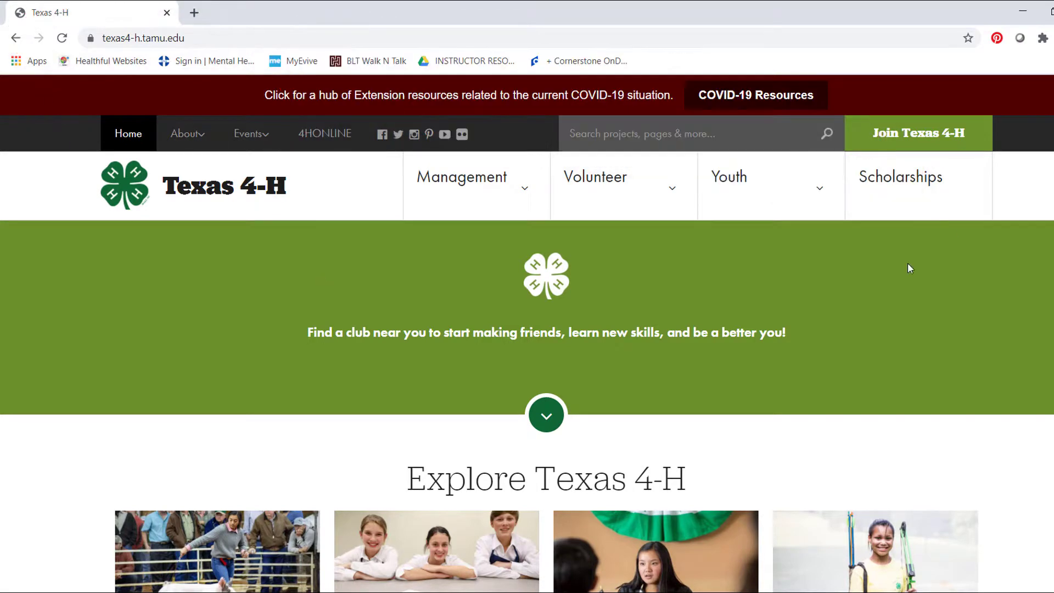
# Step: Go to the Fashion & Interior Design page via Family & Community Health and scroll to Storyboard
pyautogui.scroll(-5, 527, 333)
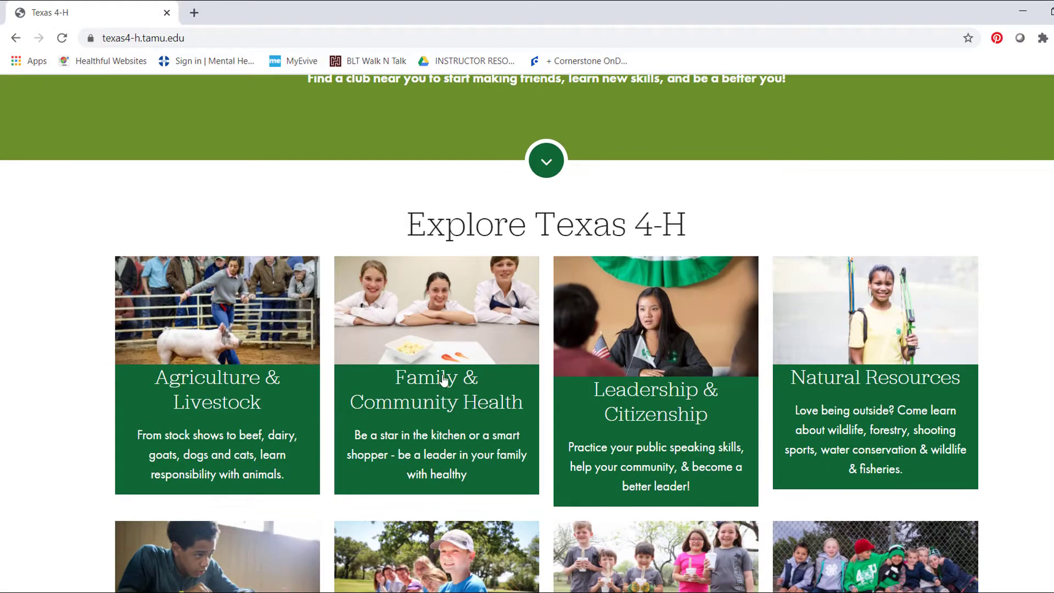
pyautogui.click(435, 403)
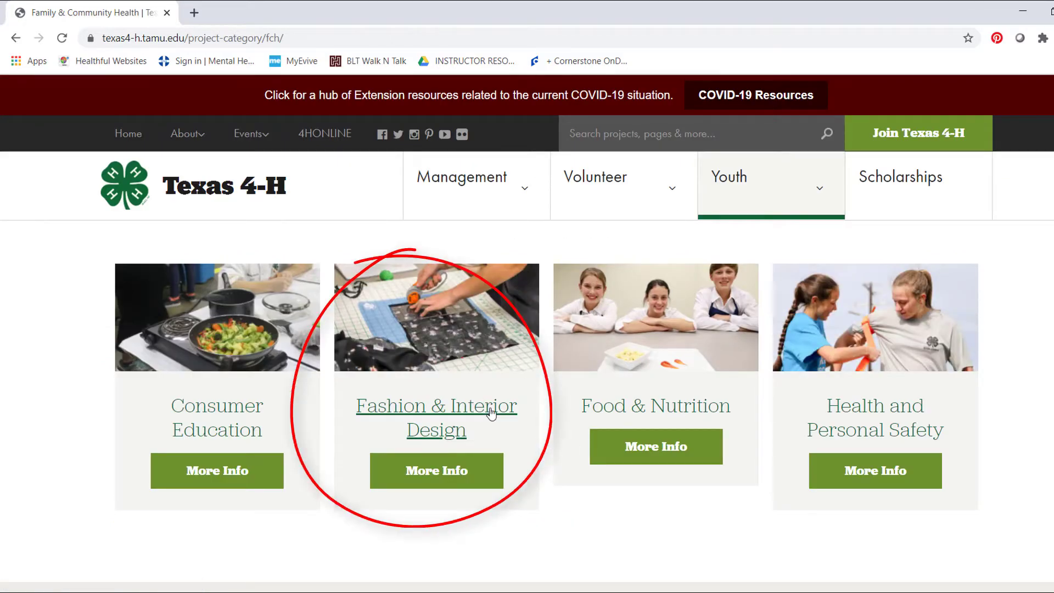
pyautogui.click(491, 413)
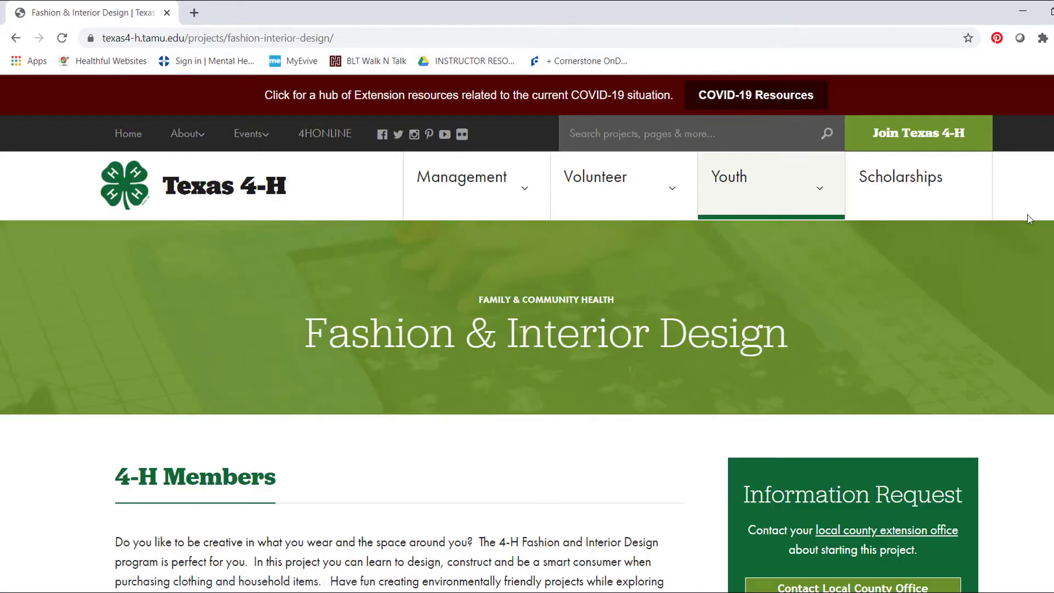
pyautogui.scroll(-20, 527, 329)
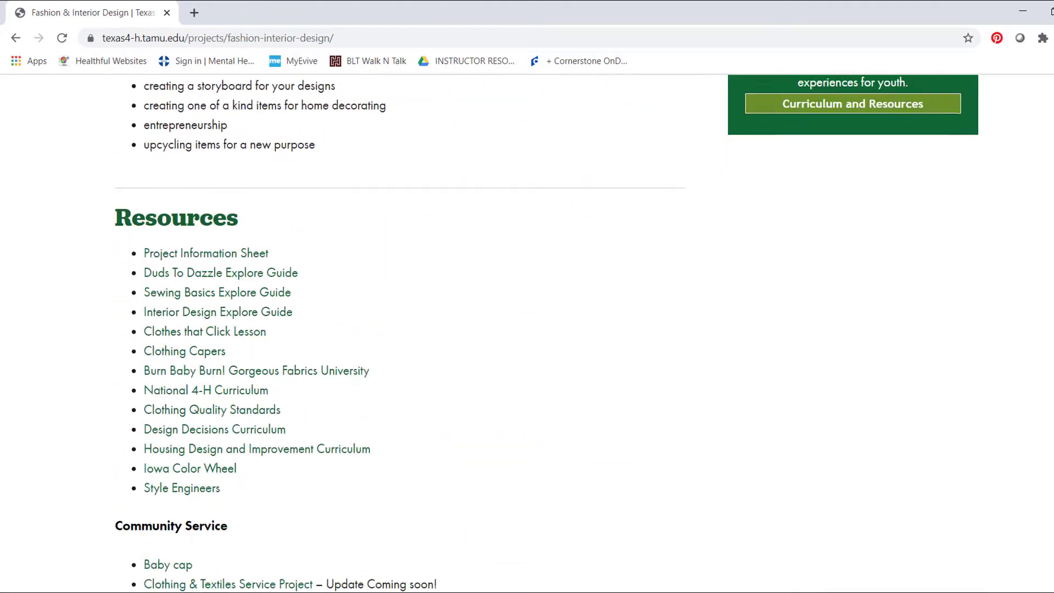
pyautogui.scroll(-8, 473, 396)
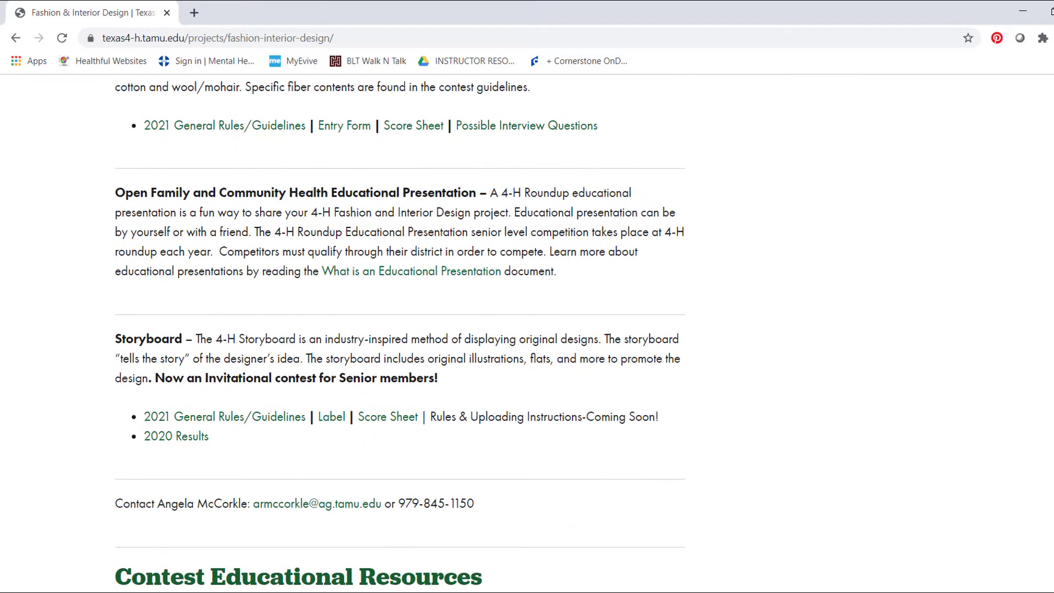
pyautogui.click(278, 418)
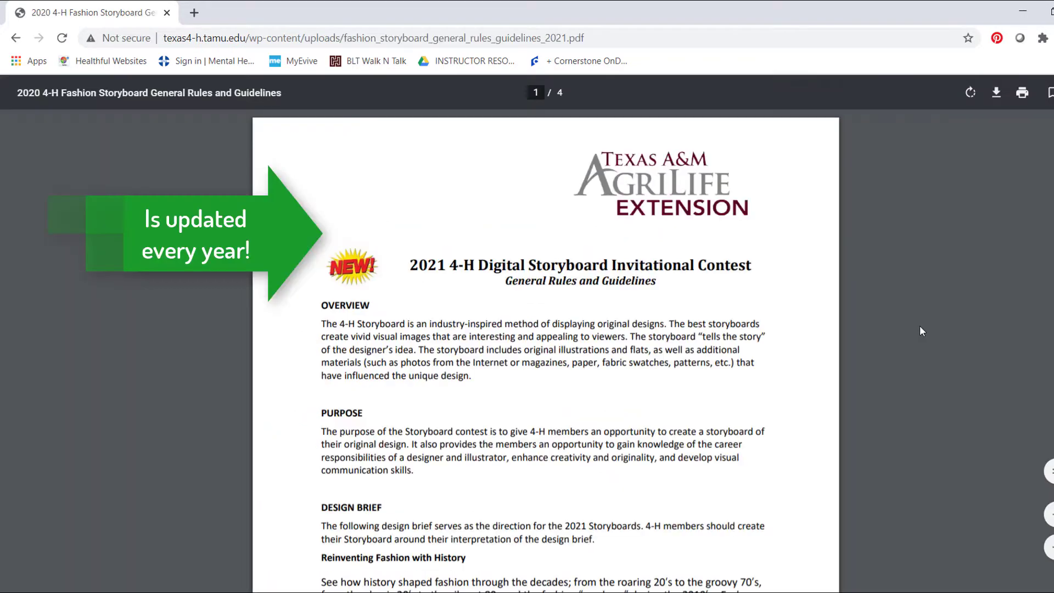
pyautogui.scroll(-5, 545, 352)
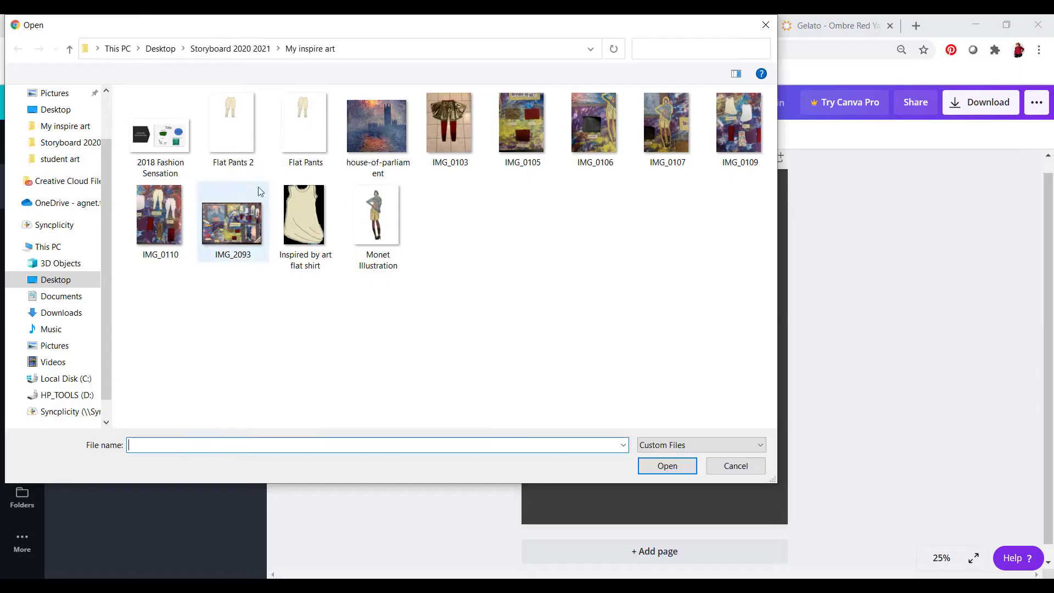
# Step: Upload an inspiration image from the My inspire art folder
pyautogui.doubleClick(389, 131)
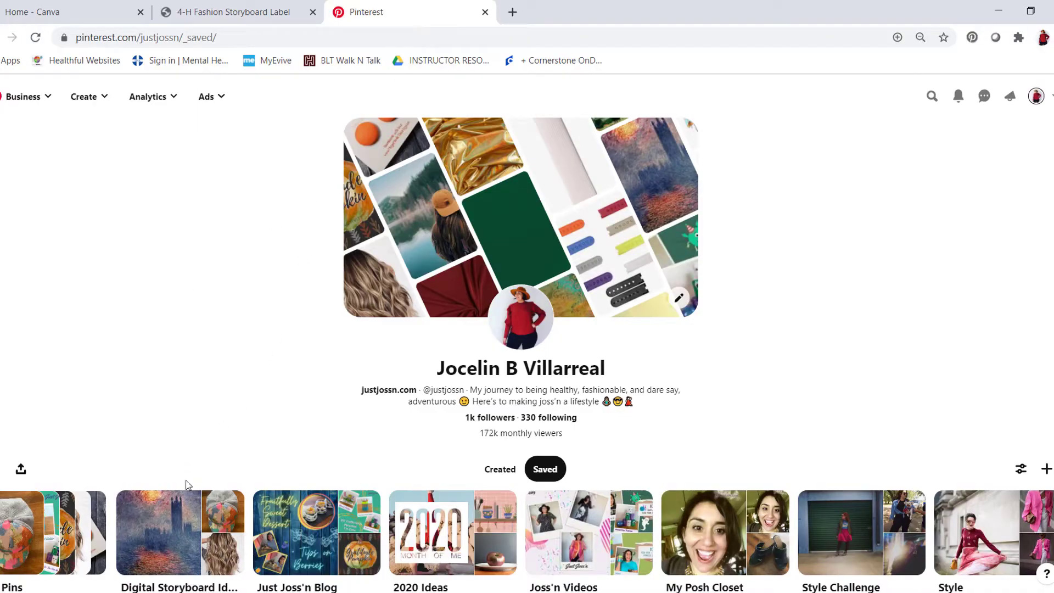
# Step: Open the Digital Storyboard Ideas board, then check the Word image-credit document and minimize it
pyautogui.scroll(-5, 273, 390)
pyautogui.click(220, 329)
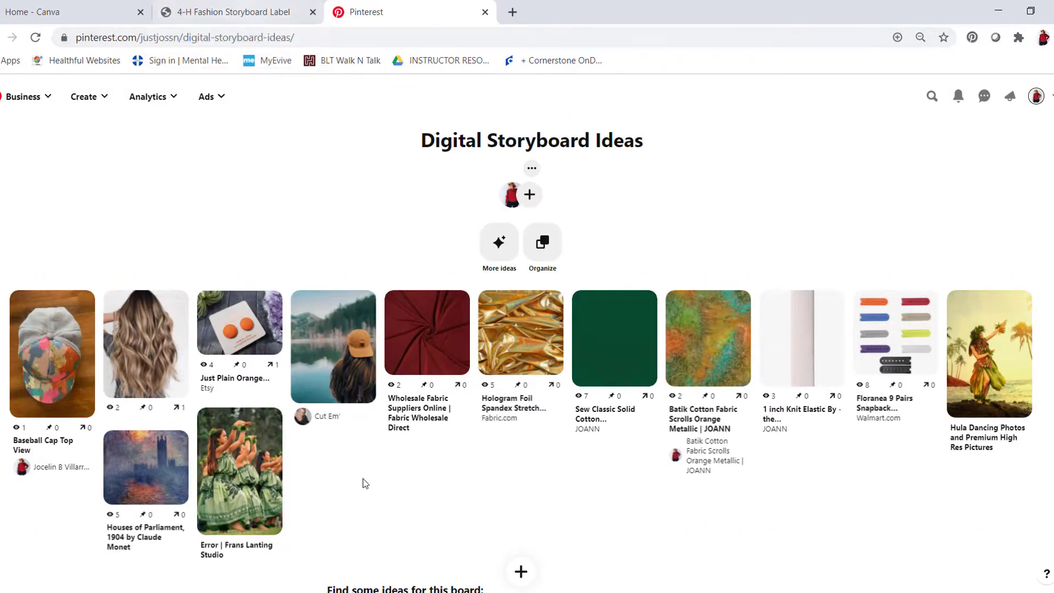
pyautogui.hotkey('alt', 'Tab')
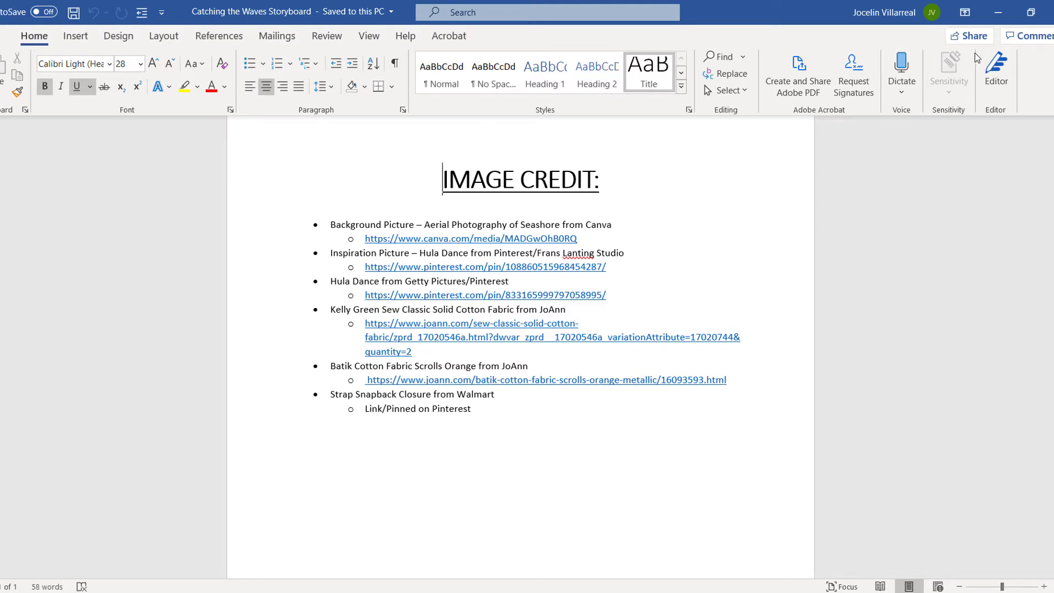
pyautogui.click(994, 10)
# Step: Find the Image credits field on the storyboard label PDF, then return to Pinterest
pyautogui.click(235, 11)
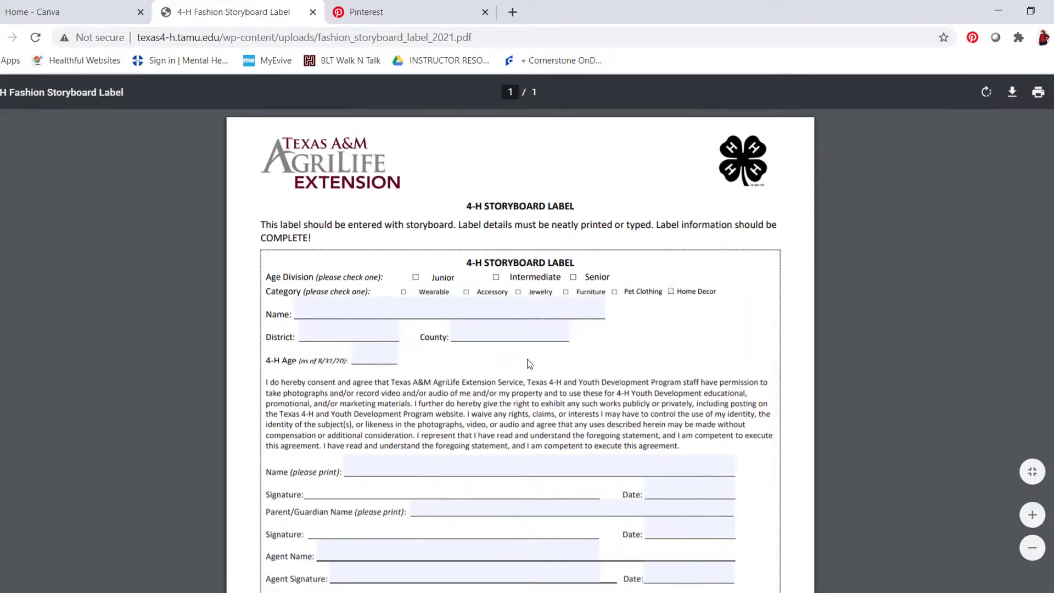
pyautogui.scroll(-5, 547, 358)
pyautogui.scroll(-2, 547, 358)
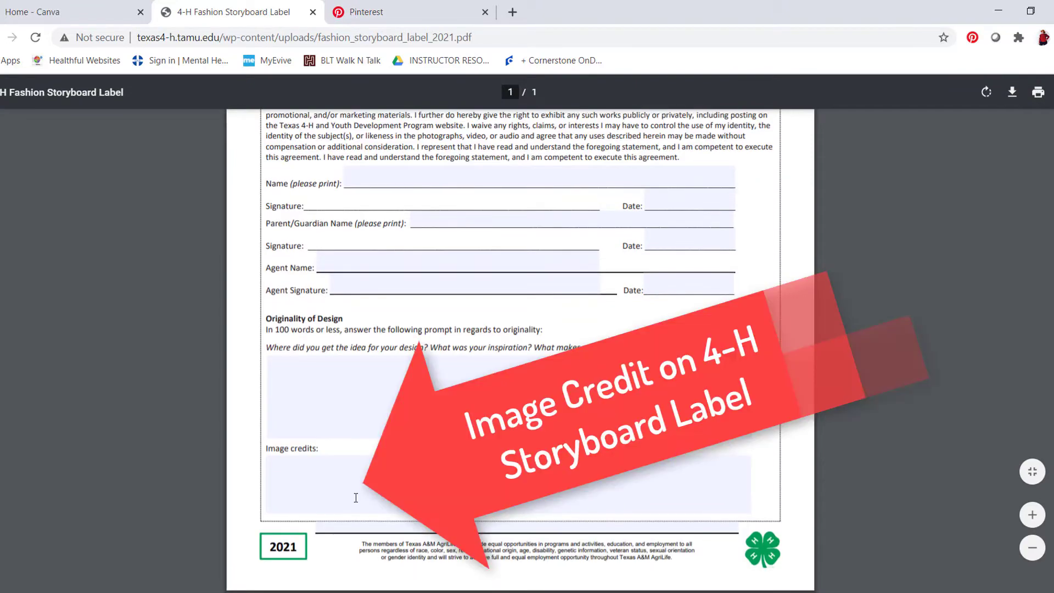
pyautogui.click(378, 7)
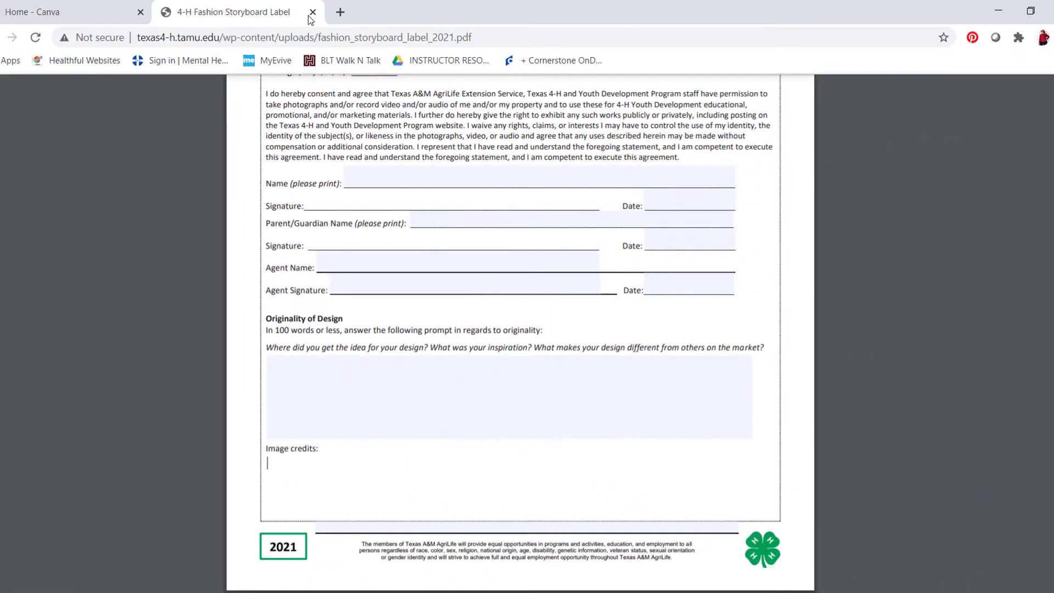
pyautogui.click(313, 13)
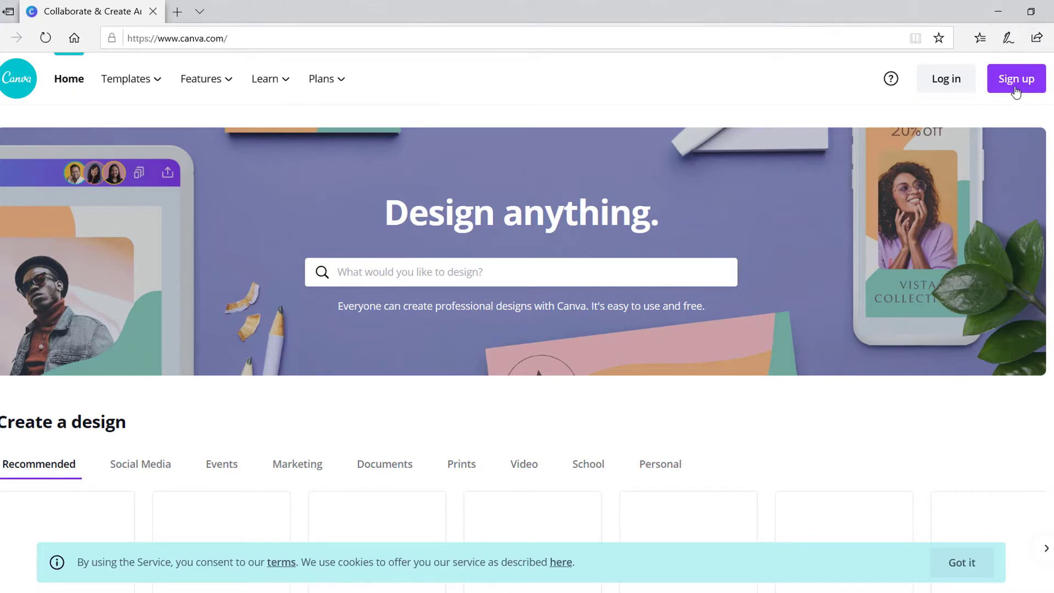
pyautogui.click(1026, 82)
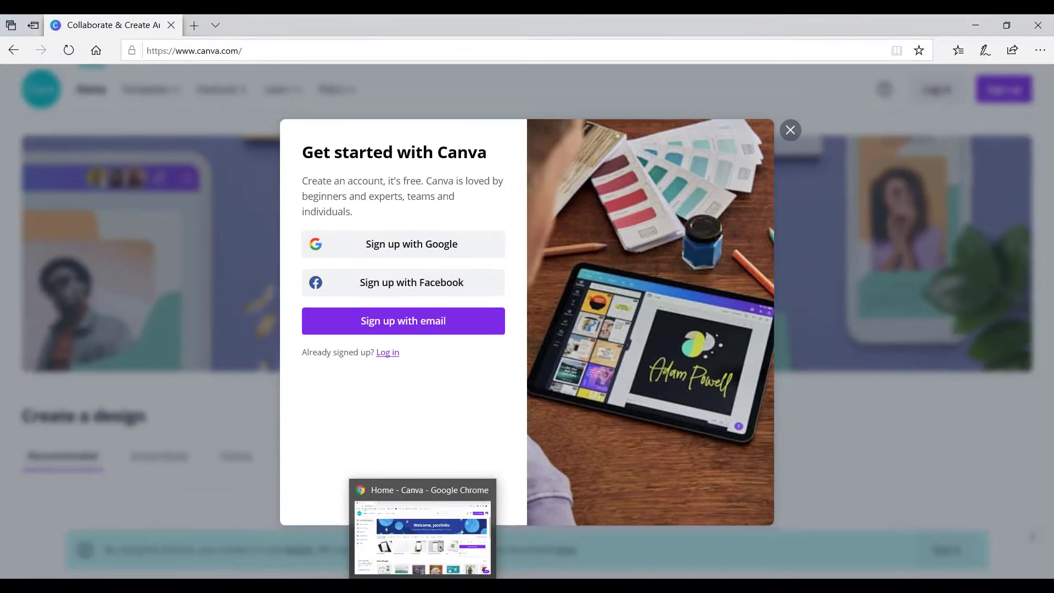
pyautogui.click(433, 547)
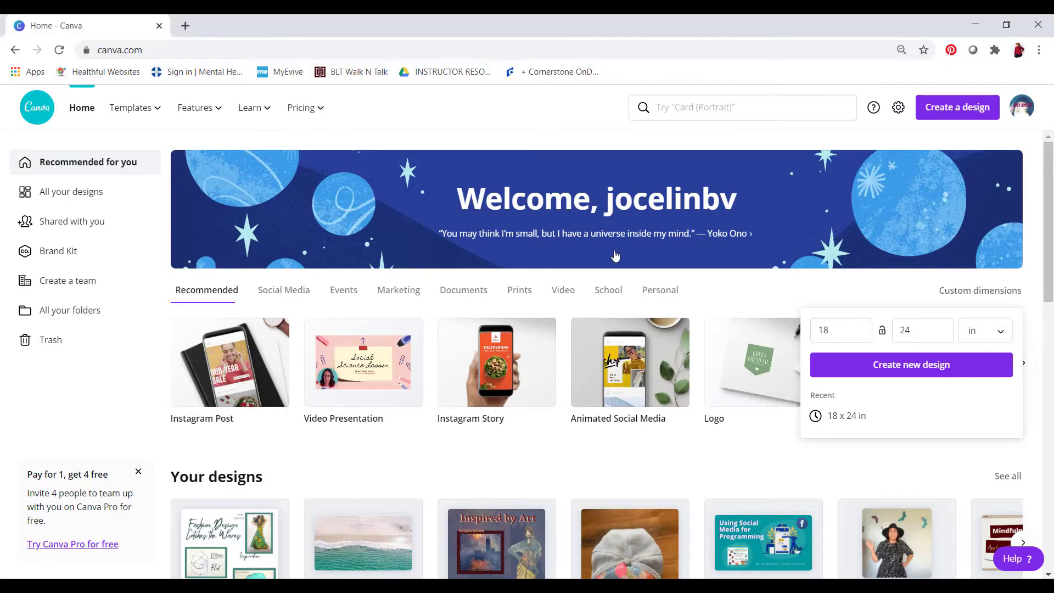
# Step: Close the custom size settings and briefly browse the list of design types
pyautogui.click(848, 416)
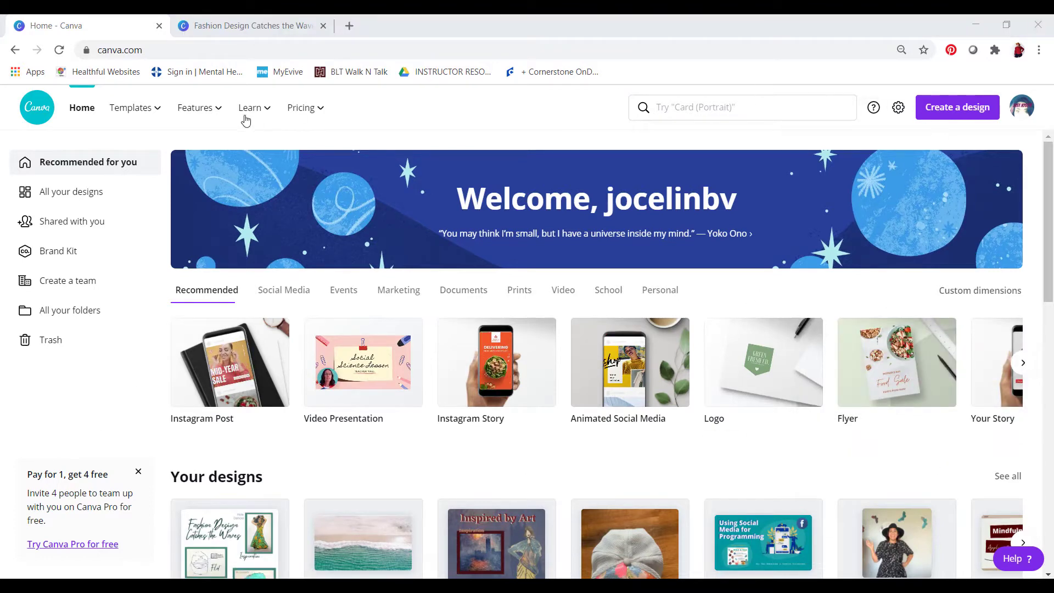
pyautogui.click(945, 107)
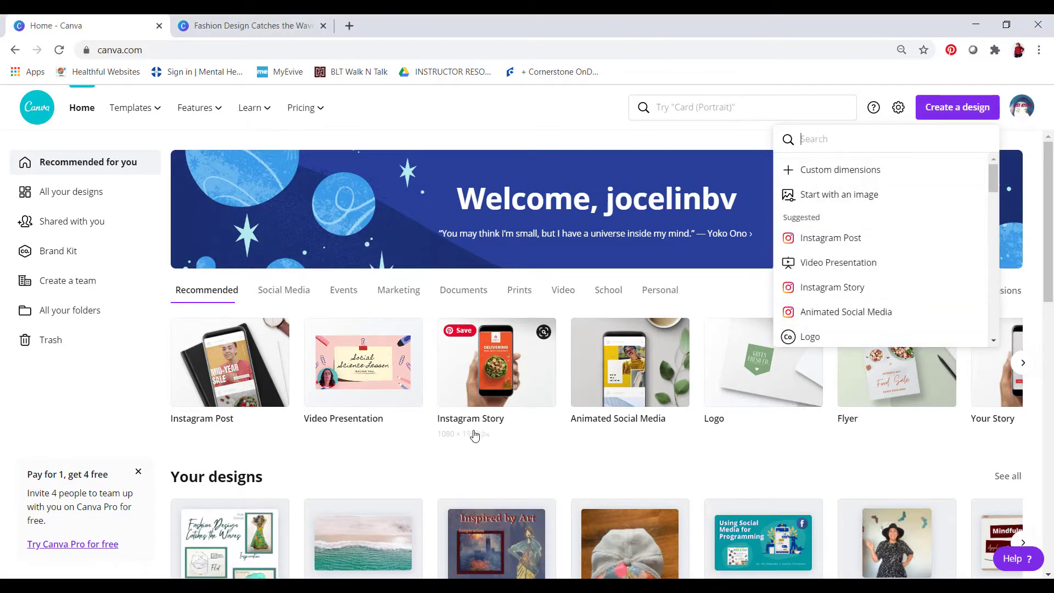
pyautogui.click(488, 465)
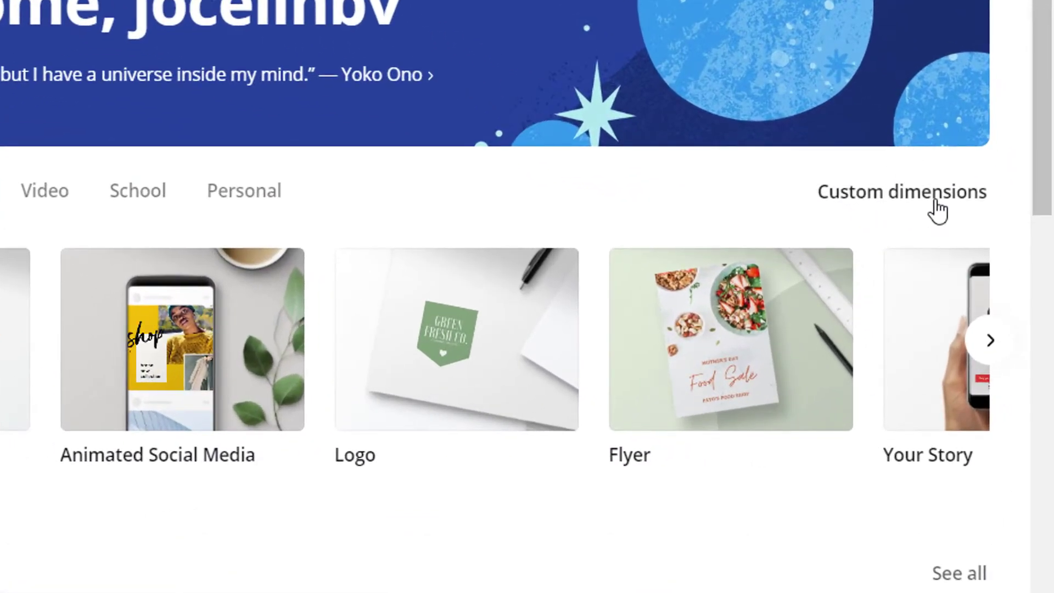
# Step: Check the custom size in pixels (1728 × 2304), then switch units back to inches
pyautogui.click(936, 204)
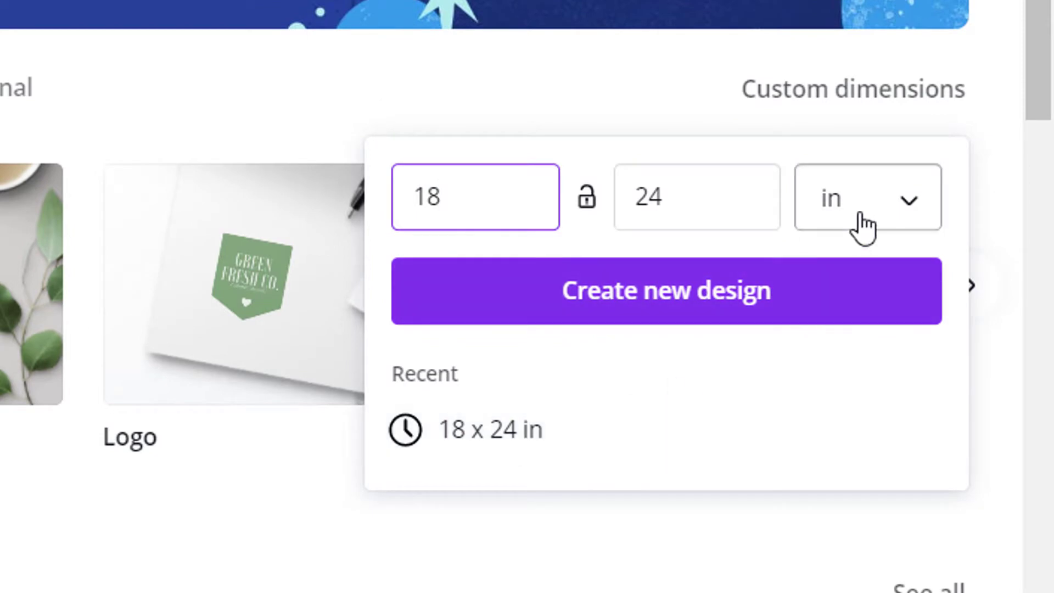
pyautogui.click(862, 227)
pyautogui.click(897, 161)
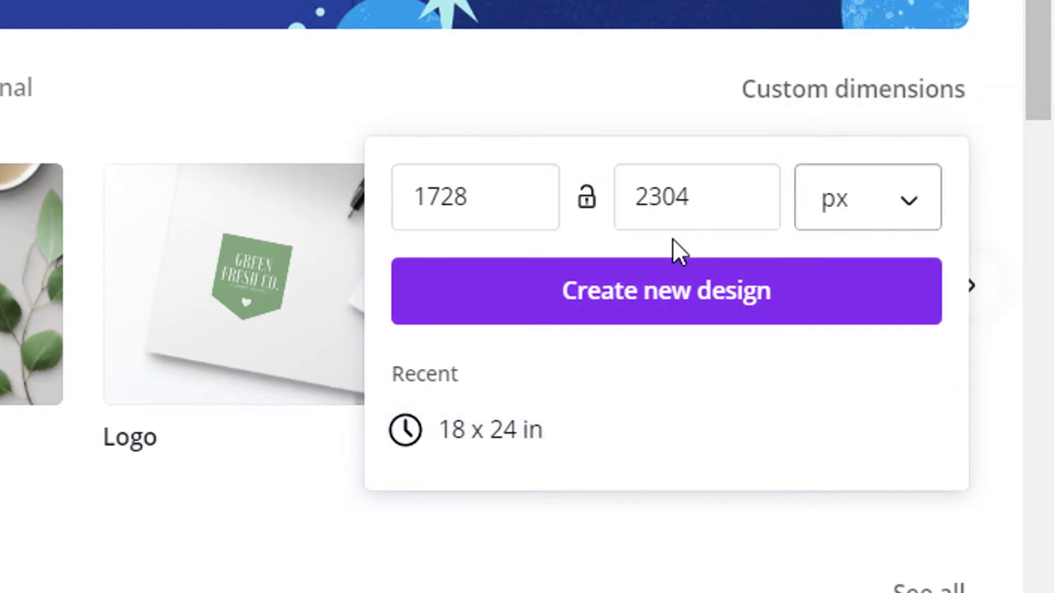
pyautogui.click(760, 191)
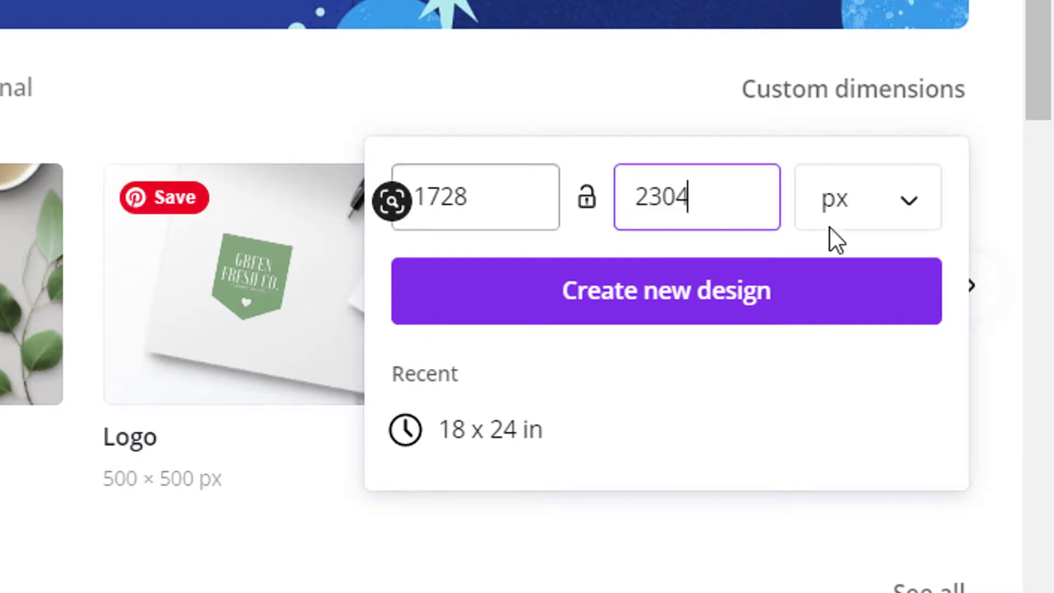
pyautogui.click(865, 210)
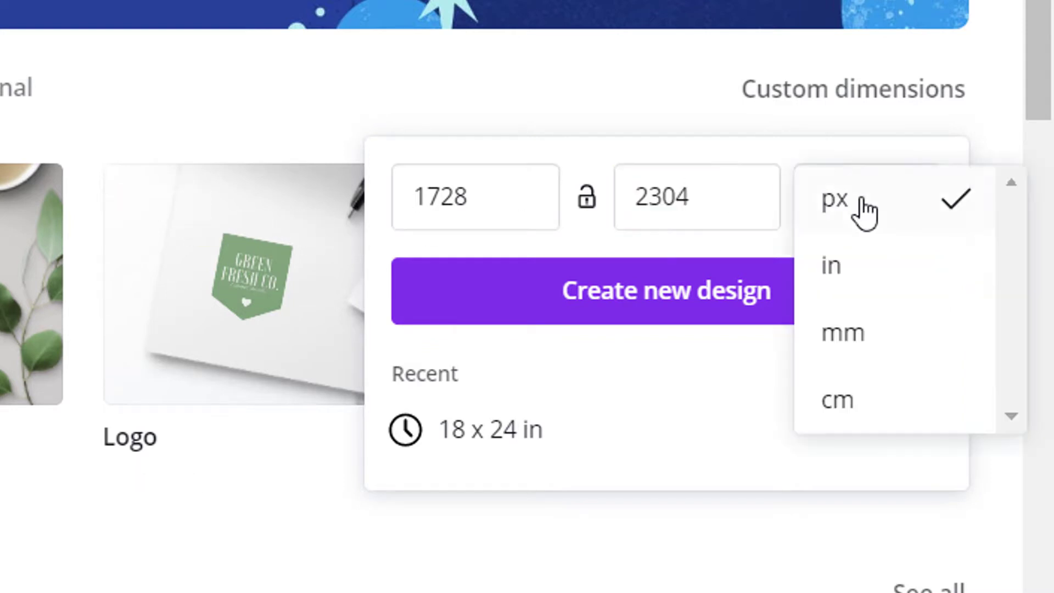
pyautogui.click(896, 302)
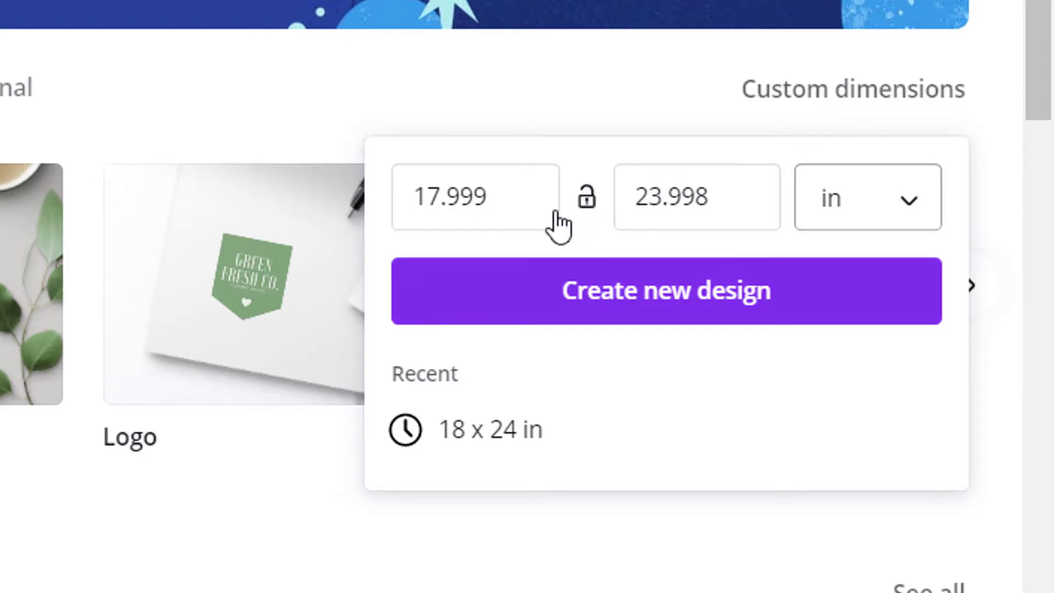
# Step: Replace the 17.999 × 23.998 size with exactly 18 × 24 inches
pyautogui.click(553, 208)
pyautogui.moveTo(492, 193); pyautogui.dragTo(402, 175)
pyautogui.write('18')
pyautogui.moveTo(760, 198); pyautogui.dragTo(667, 198)
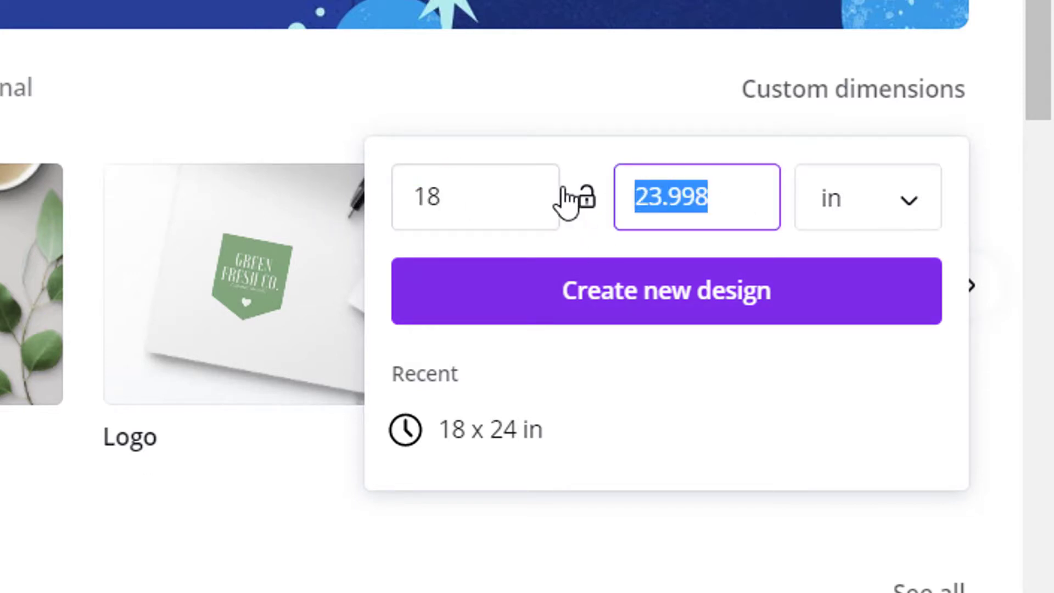
pyautogui.write('2')
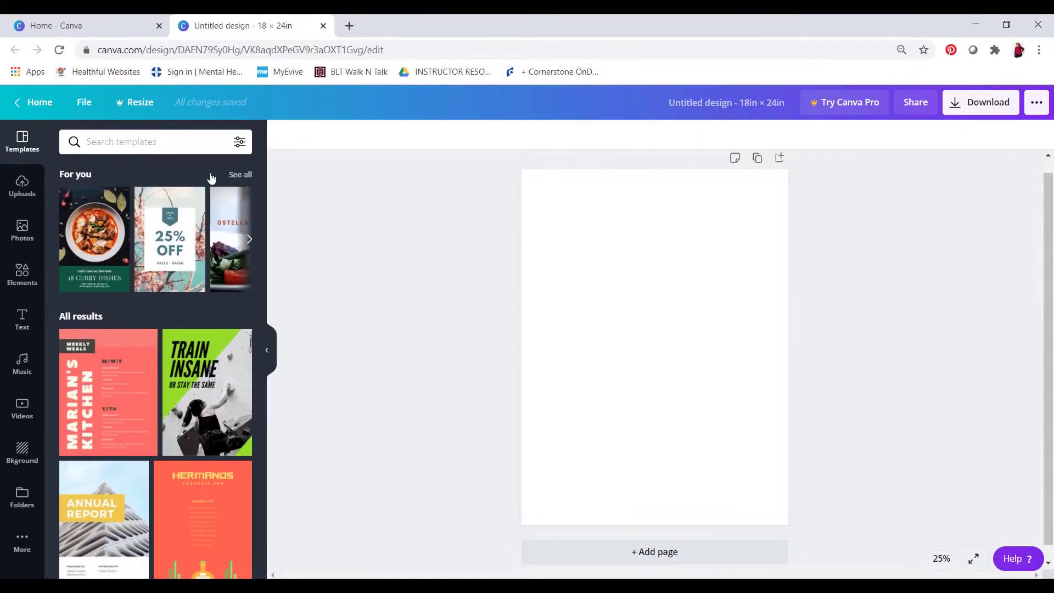
# Step: Apply the Moo & Co. ice-cream menu template to the page
pyautogui.scroll(-5, 160, 300)
pyautogui.scroll(-1, 203, 492)
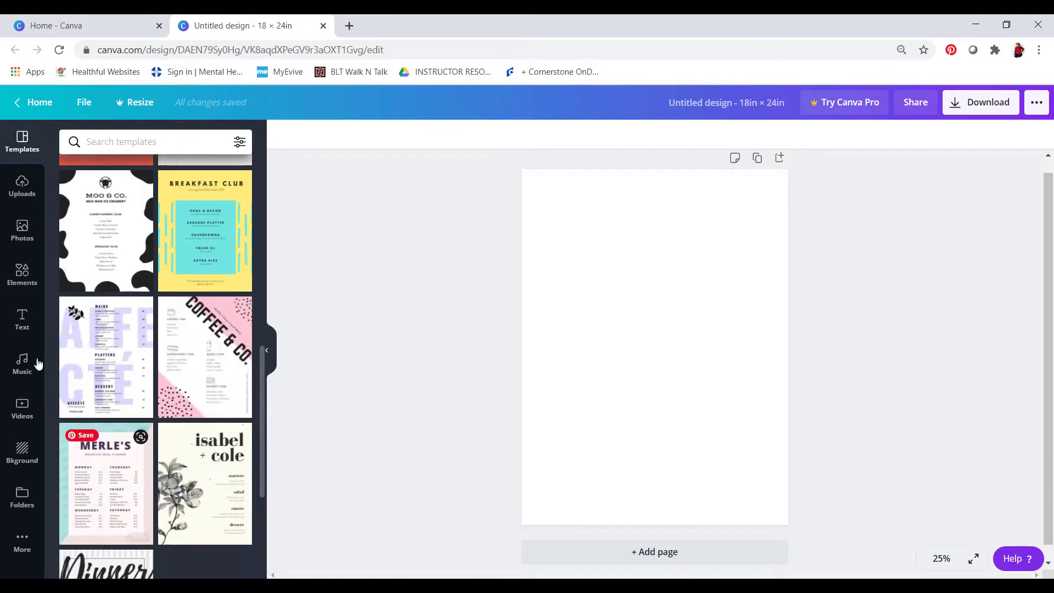
pyautogui.scroll(3, 220, 230)
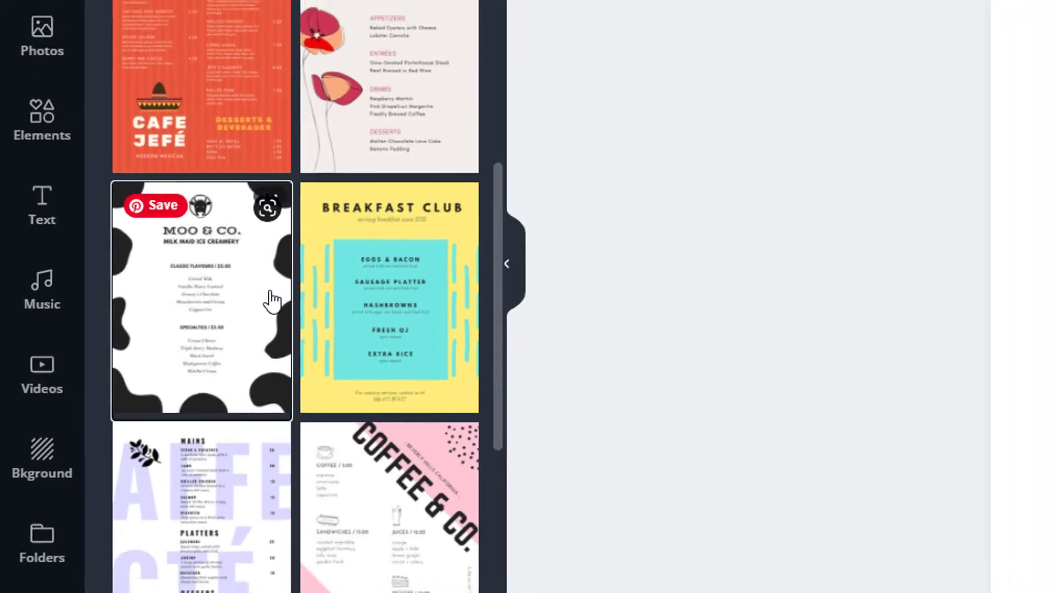
pyautogui.click(286, 287)
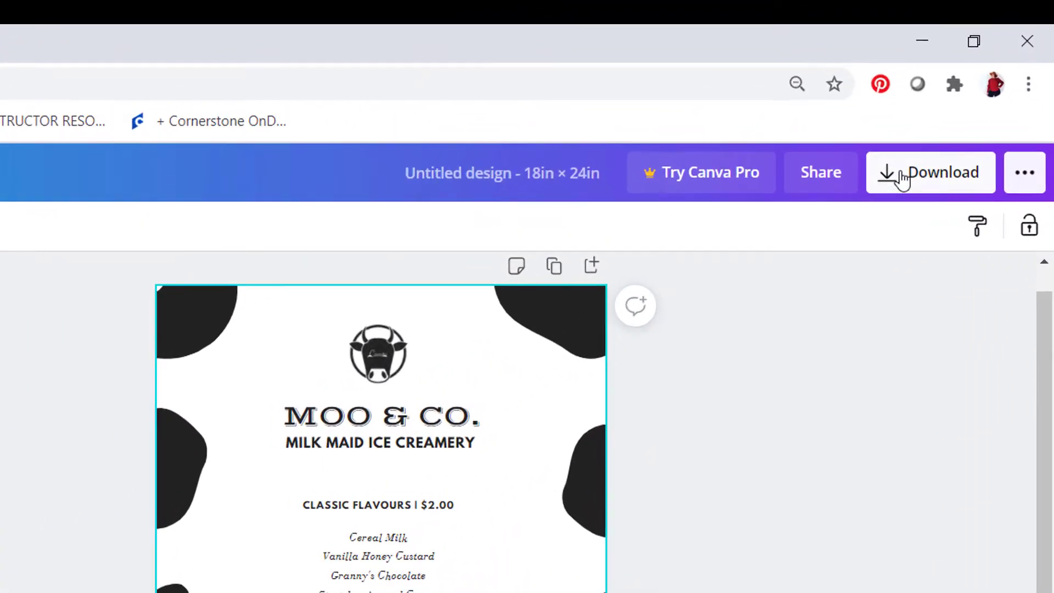
# Step: Review the download options, then select every element of the menu design
pyautogui.click(901, 179)
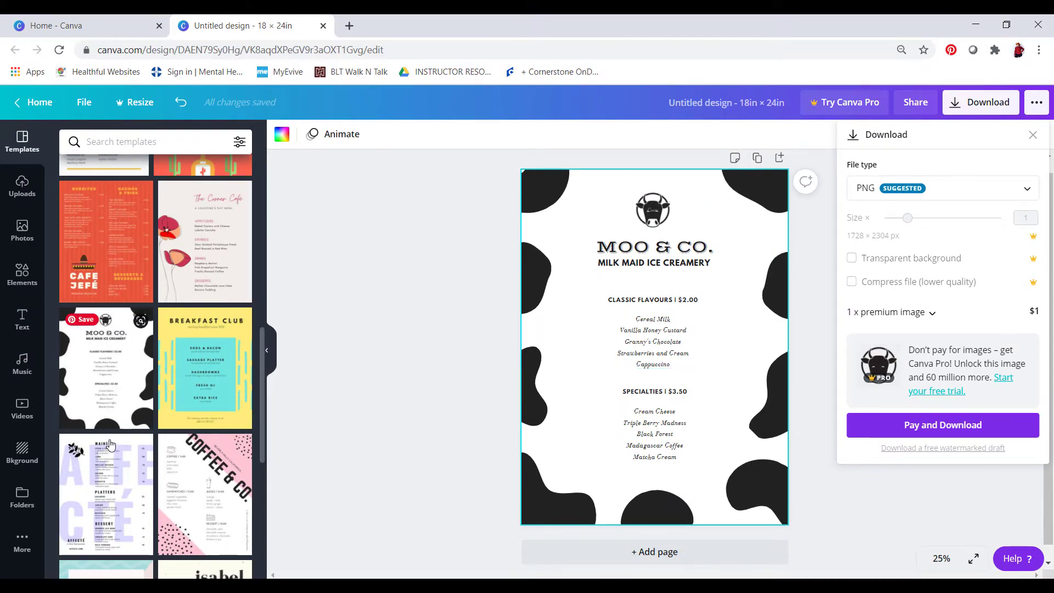
pyautogui.click(419, 322)
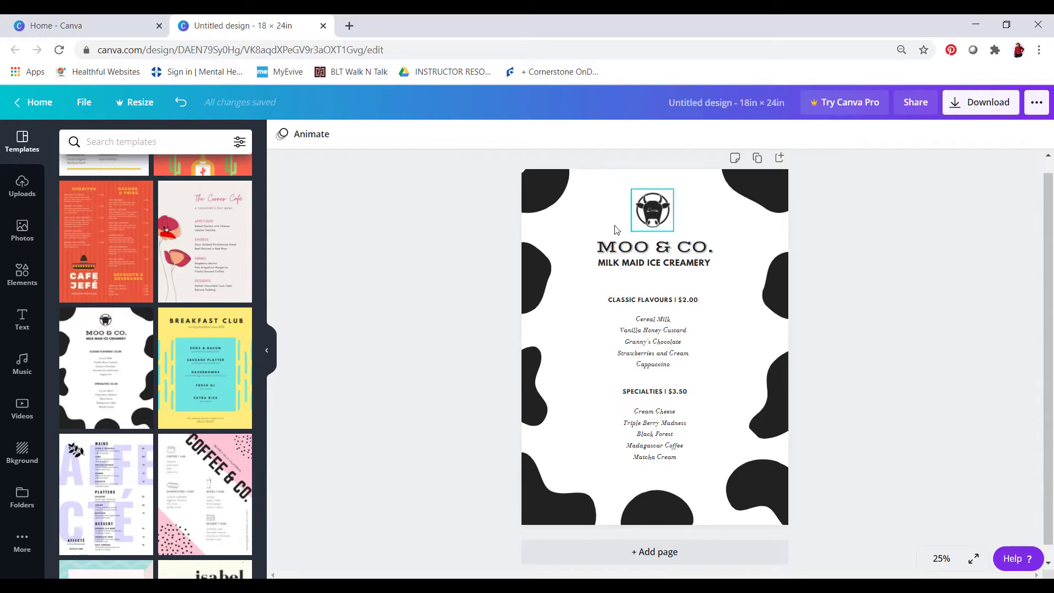
pyautogui.scroll(10, 187, 314)
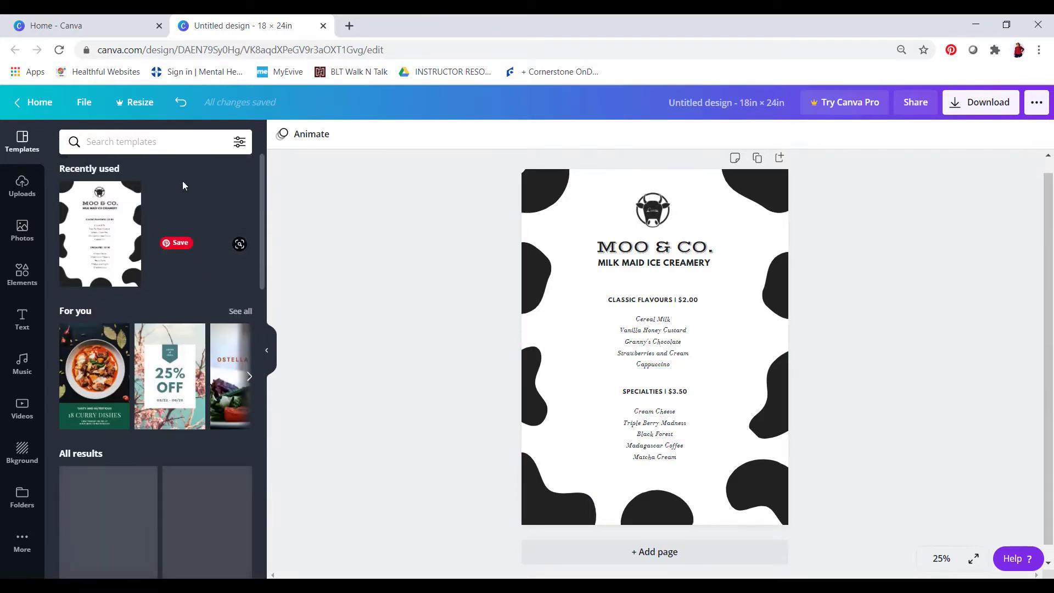
pyautogui.moveTo(507, 195); pyautogui.dragTo(826, 513)
# Step: Delete all menu elements to blank the page, then bring up the Photos library
pyautogui.press('Delete')
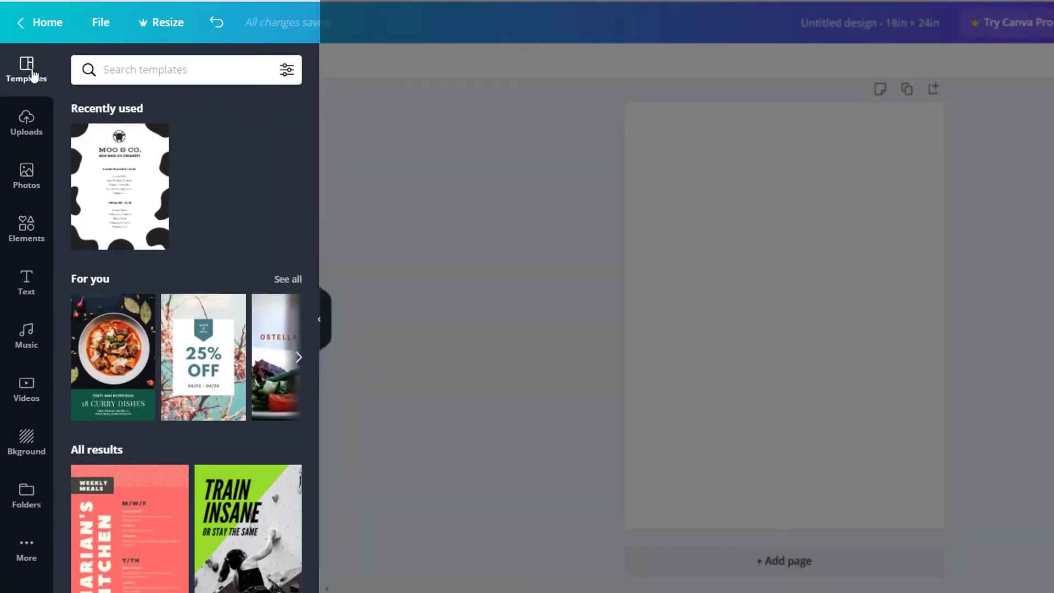
pyautogui.click(15, 131)
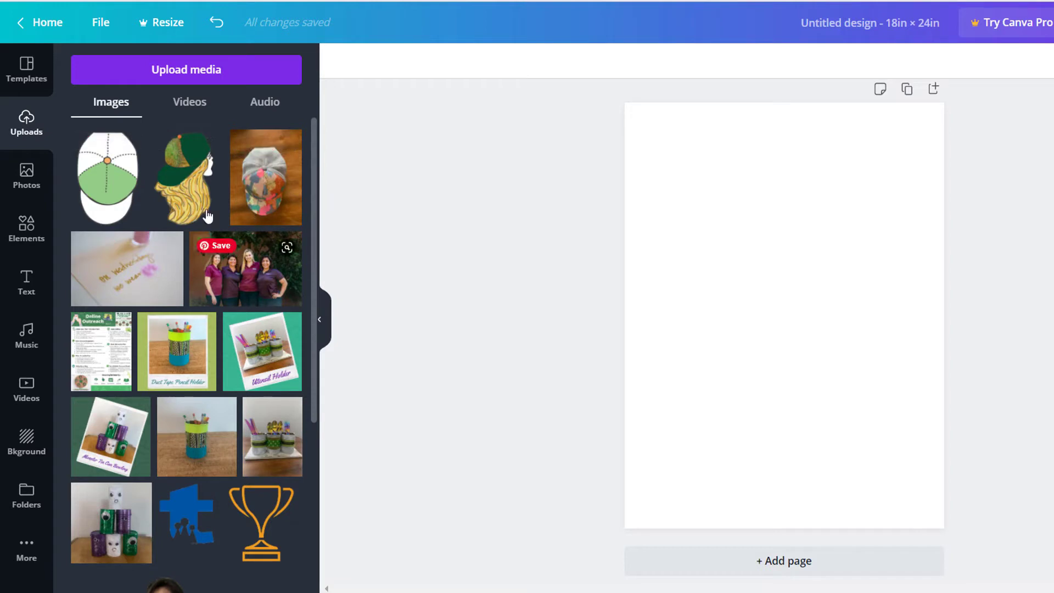
pyautogui.click(32, 188)
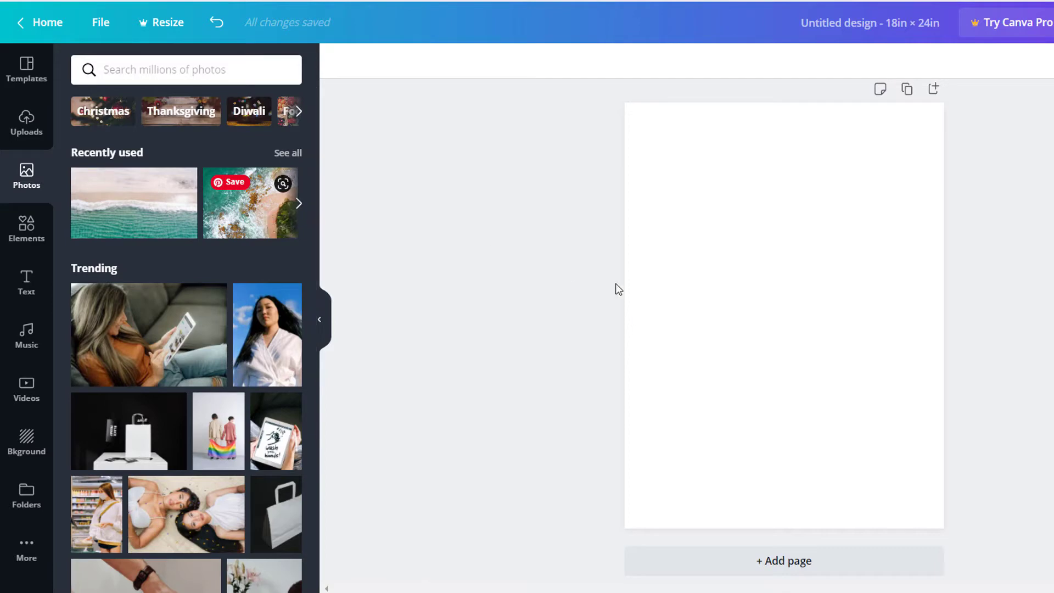
# Step: Add the aerial beach photo, enlarging and centring it to fill the 18 × 24 in page
pyautogui.click(258, 211)
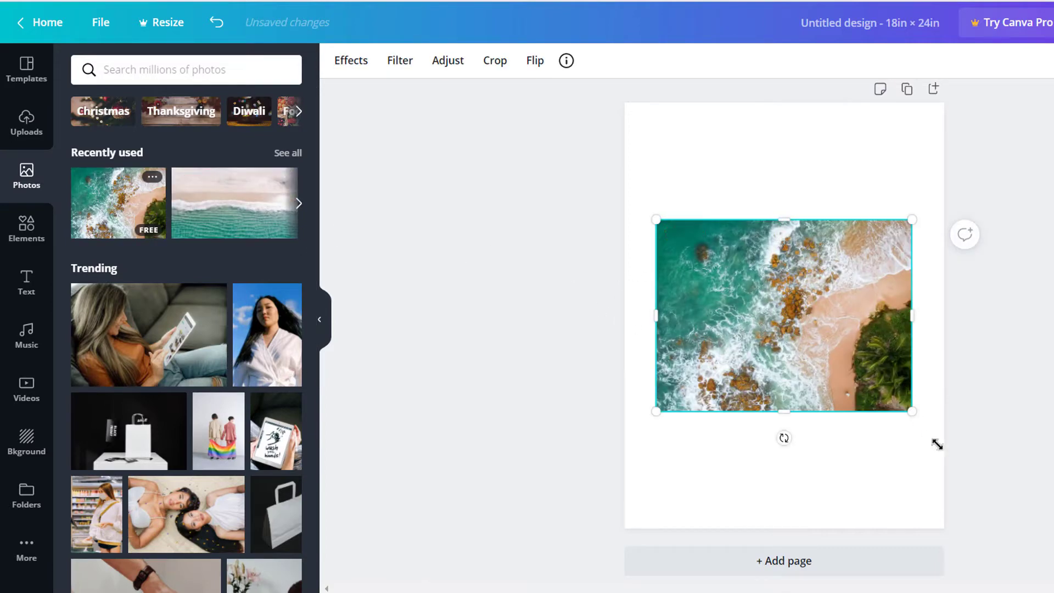
pyautogui.moveTo(943, 452); pyautogui.dragTo(1043, 566)
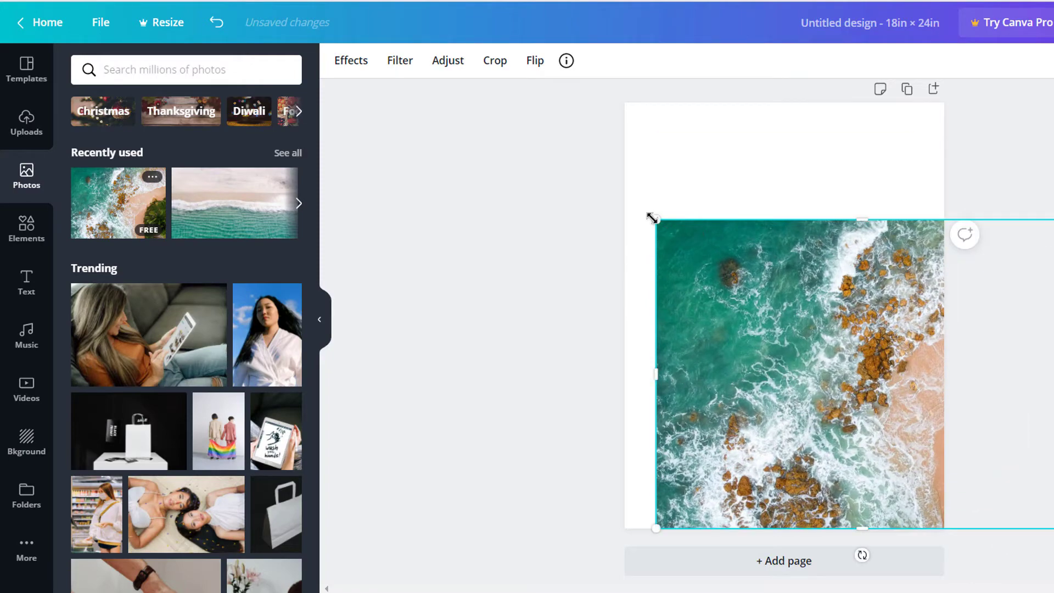
pyautogui.moveTo(629, 186); pyautogui.dragTo(508, 79)
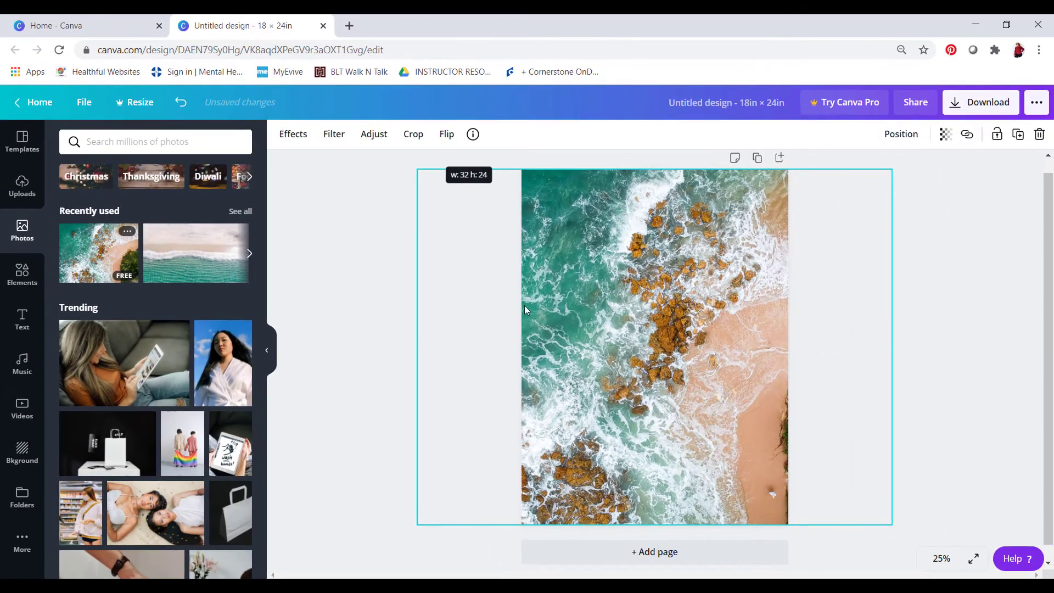
pyautogui.moveTo(525, 305); pyautogui.dragTo(562, 323)
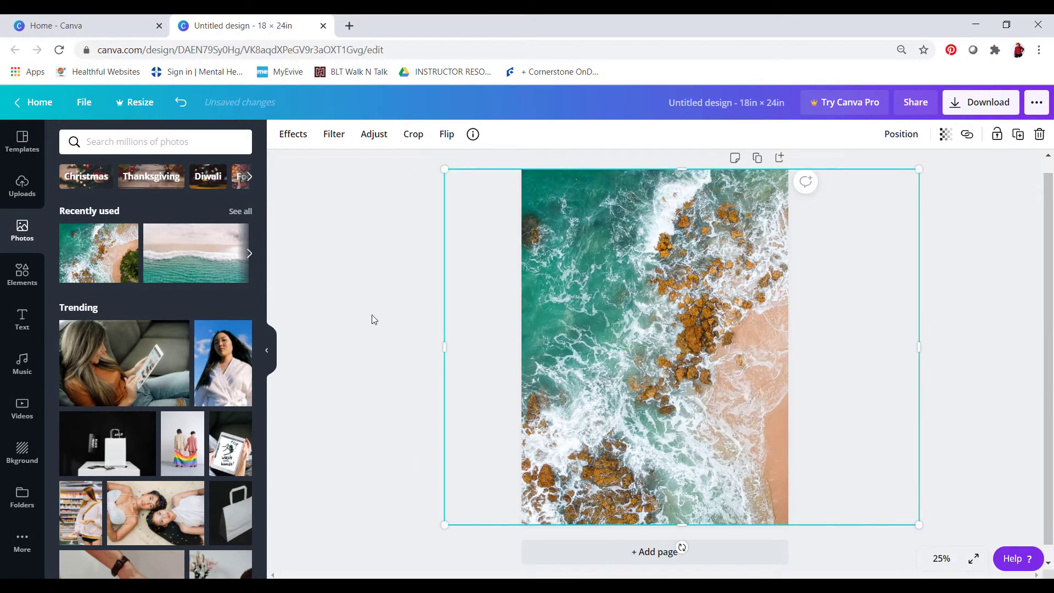
pyautogui.click(373, 318)
pyautogui.click(22, 275)
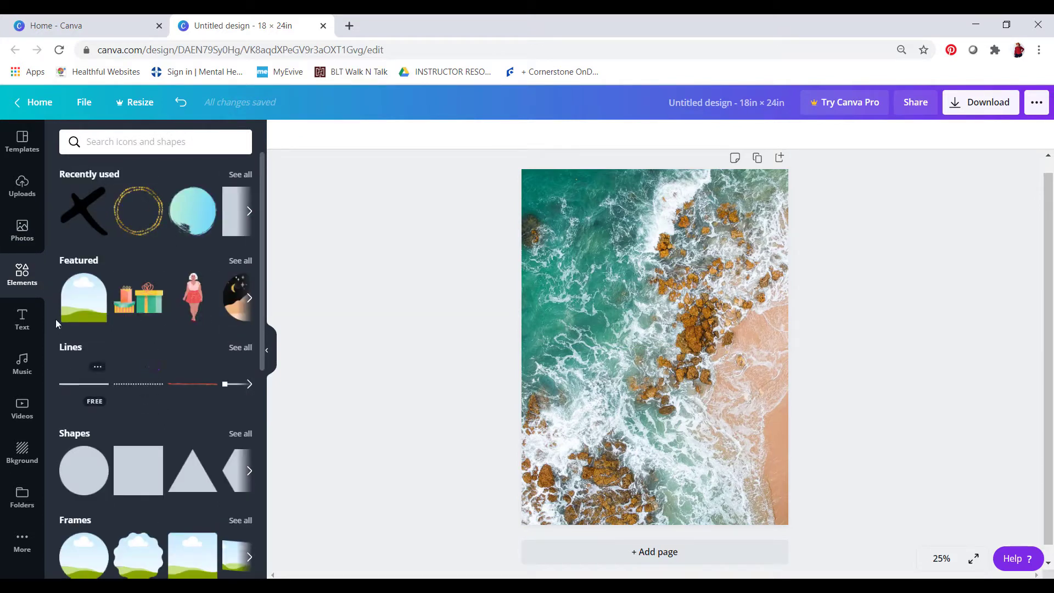
# Step: Place a circle frame holding the uploaded group photo on the page, then delete it
pyautogui.scroll(-4, 84, 358)
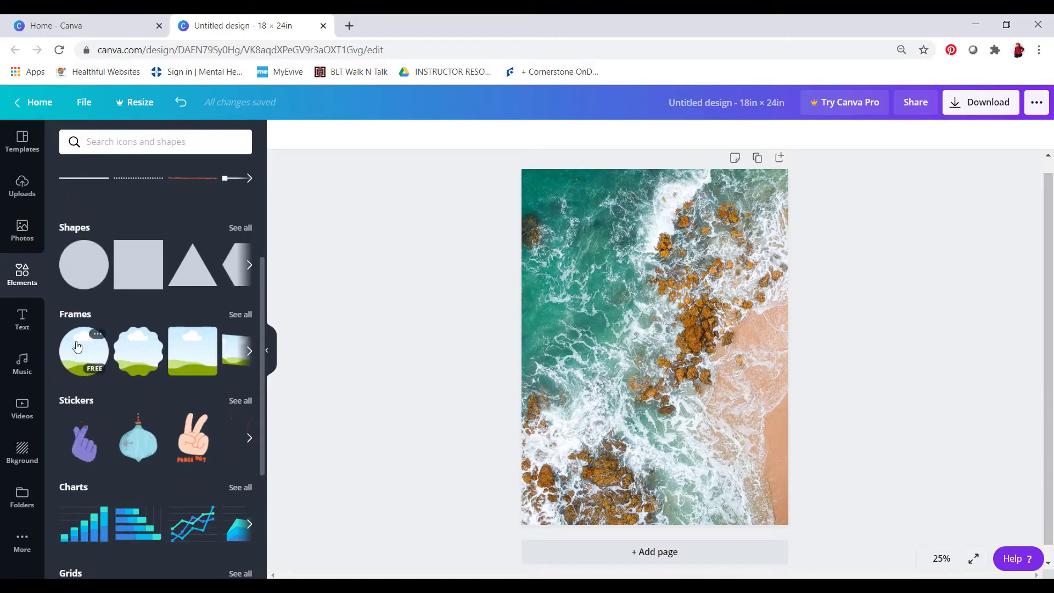
pyautogui.moveTo(76, 346); pyautogui.dragTo(650, 334)
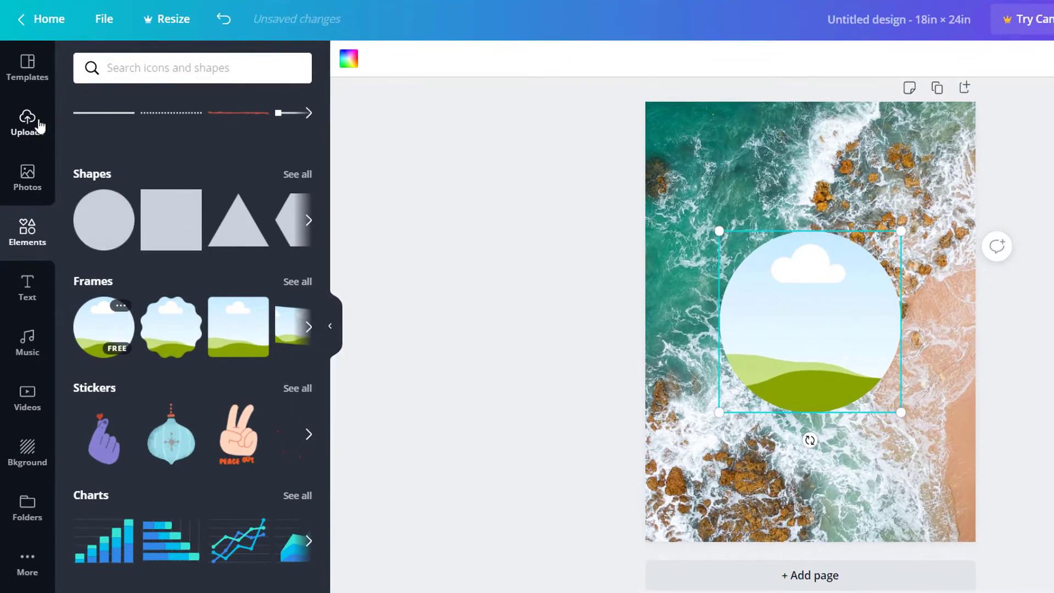
pyautogui.click(38, 124)
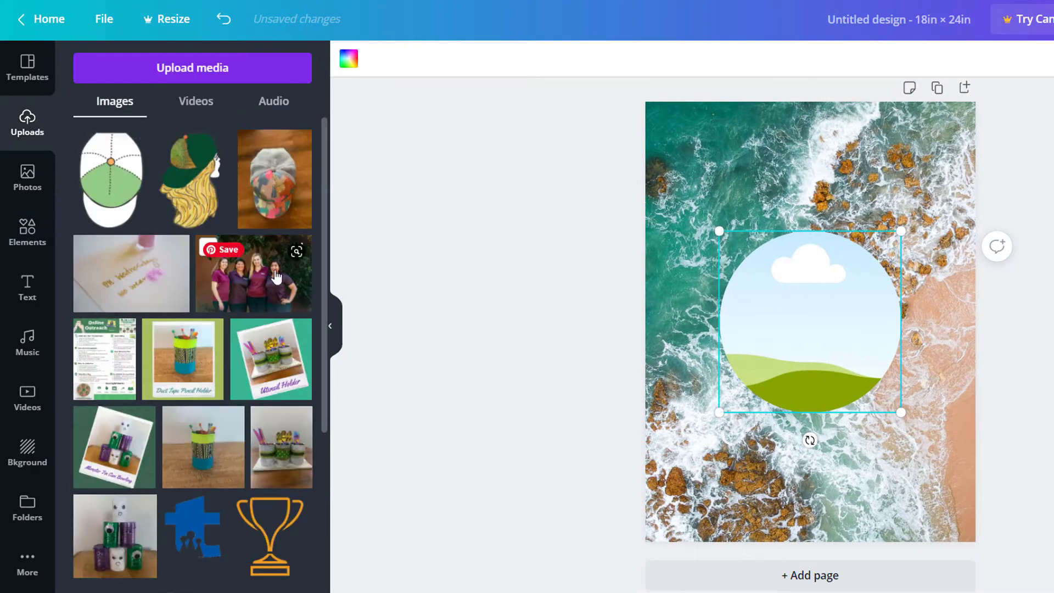
pyautogui.moveTo(254, 273); pyautogui.dragTo(795, 311)
pyautogui.click(827, 374)
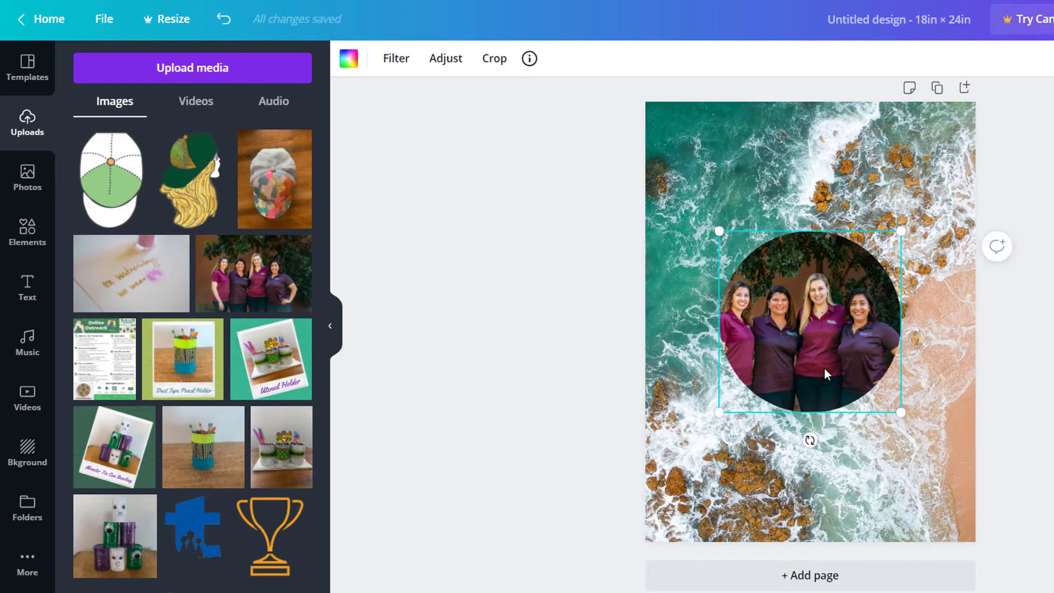
pyautogui.press('Delete')
pyautogui.press('Delete')
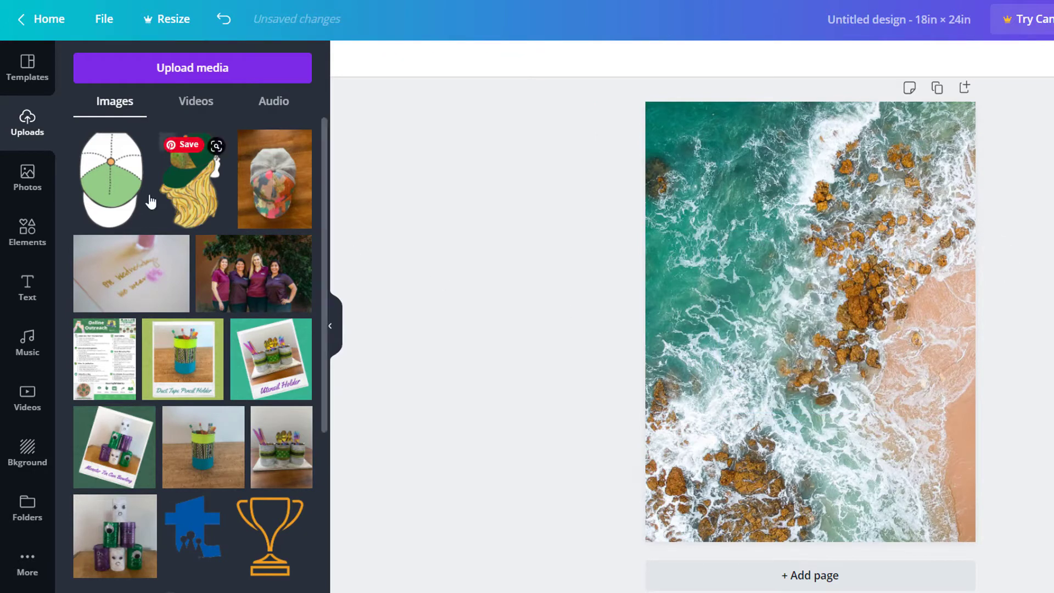
# Step: Scroll through the Elements library's graphics categories and back to the top
pyautogui.click(31, 244)
pyautogui.scroll(-2, 165, 329)
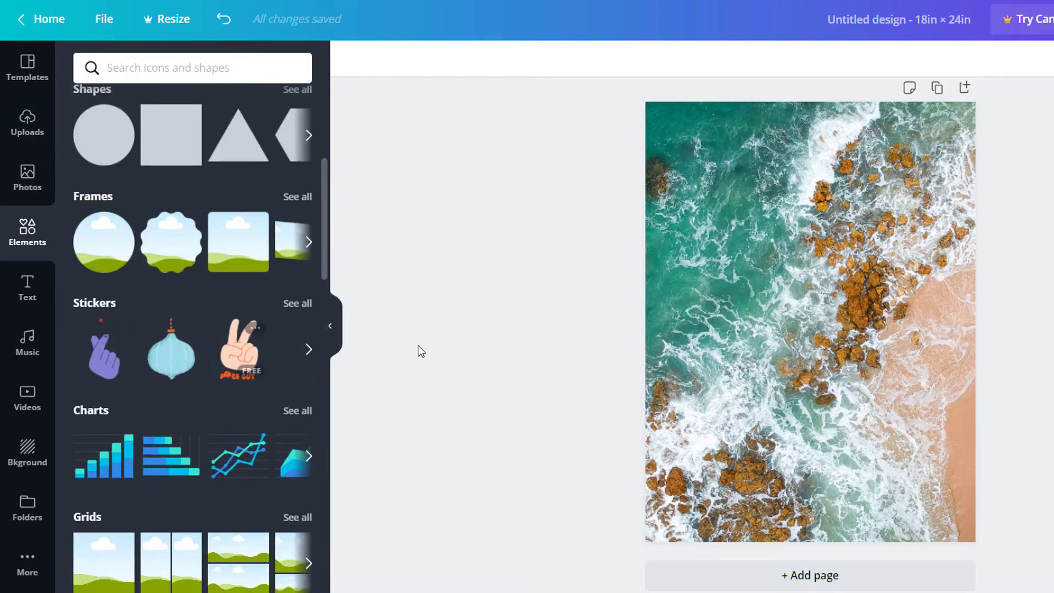
pyautogui.scroll(-2, 245, 360)
pyautogui.scroll(-5, 245, 359)
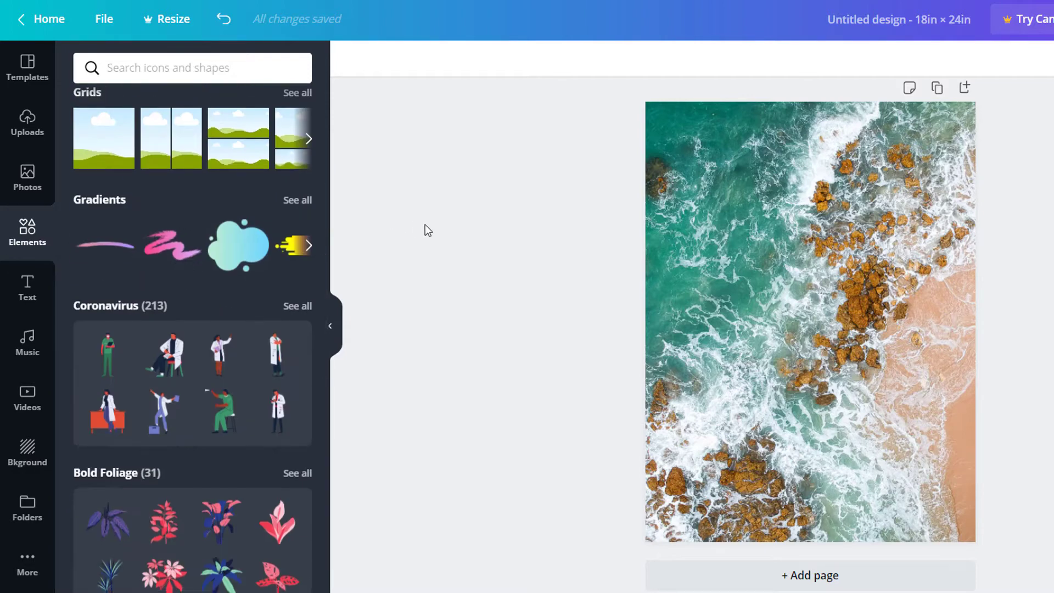
pyautogui.scroll(-15, 248, 291)
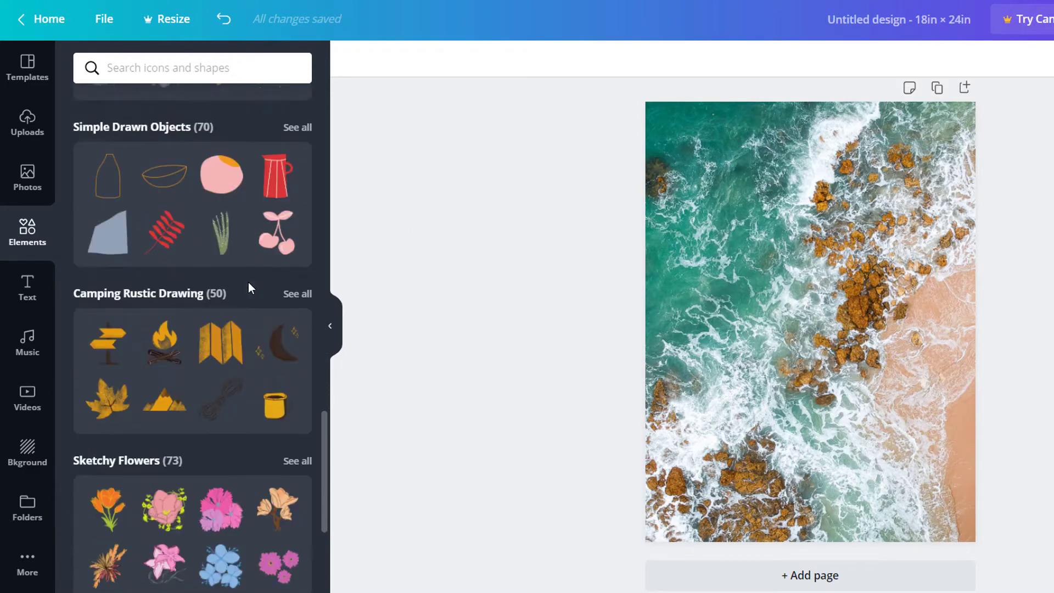
pyautogui.scroll(-8, 249, 290)
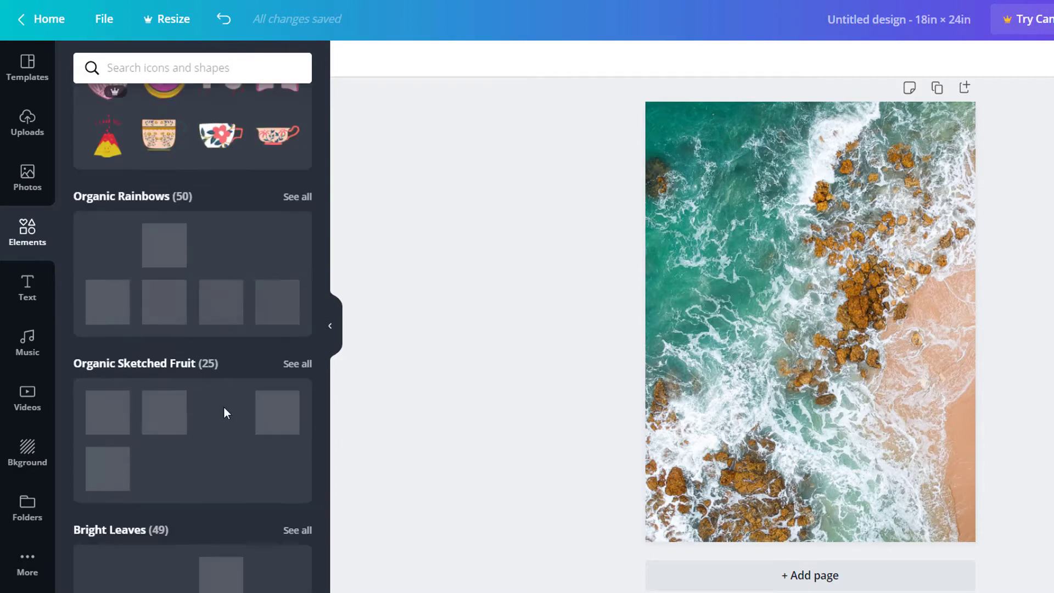
pyautogui.scroll(20, 181, 291)
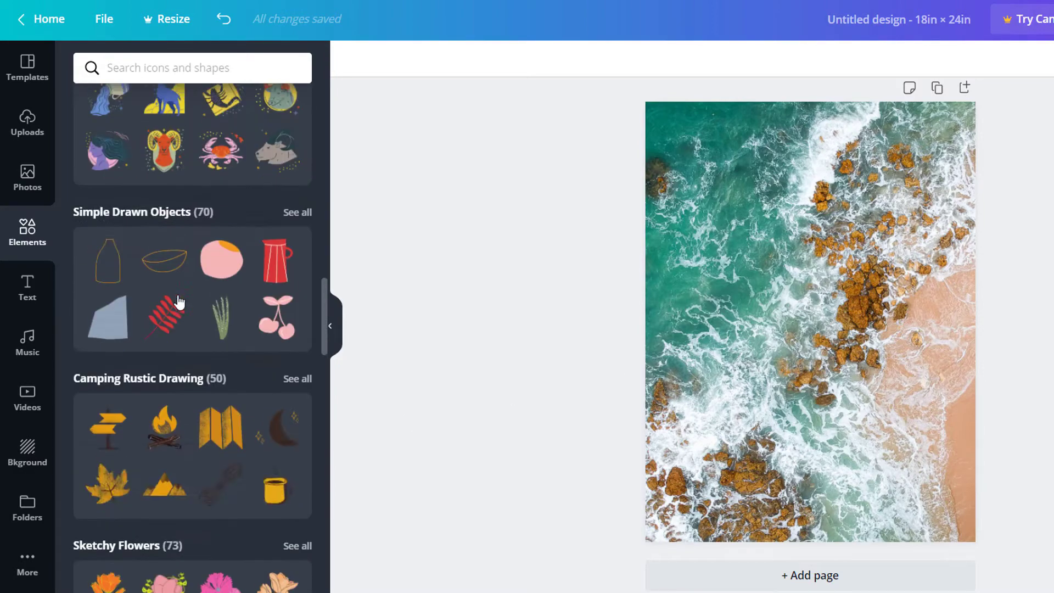
pyautogui.scroll(10, 181, 283)
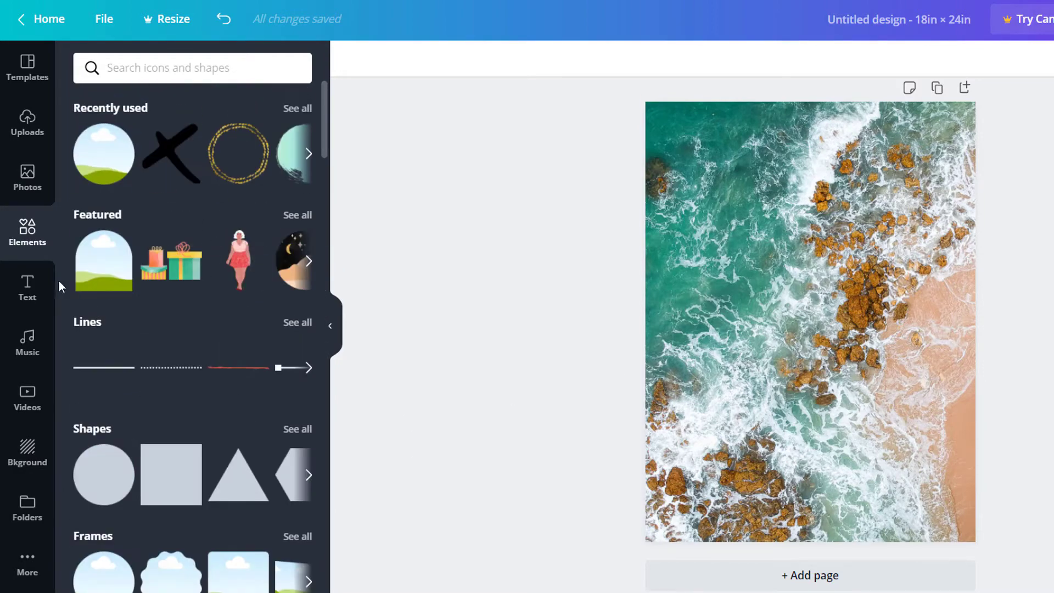
# Step: Add the heading 'Fashion Design Catches the Waves', sized onto two lines and placed along the page top
pyautogui.click(26, 290)
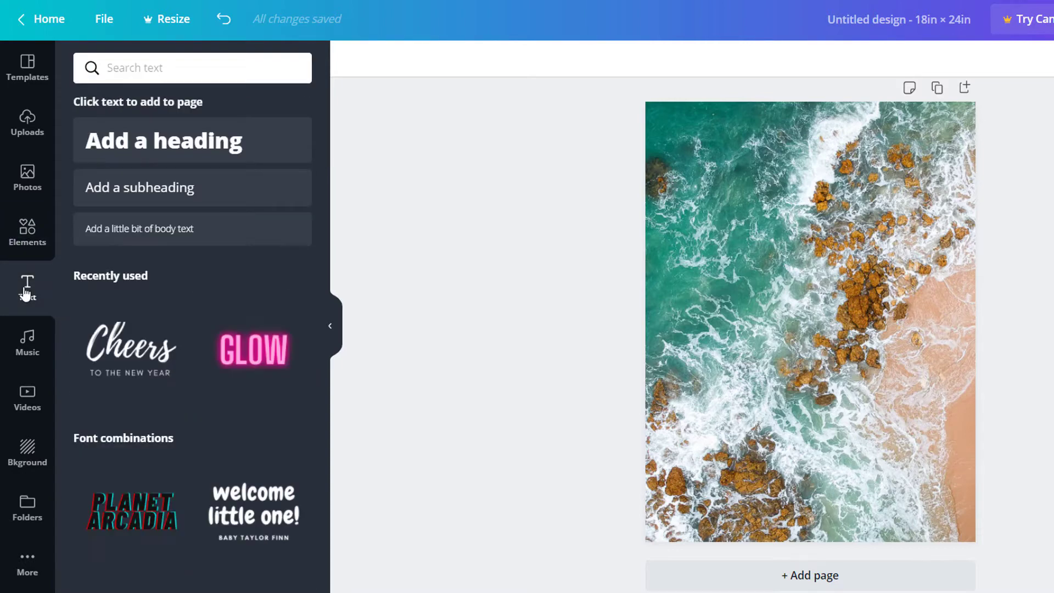
pyautogui.click(196, 146)
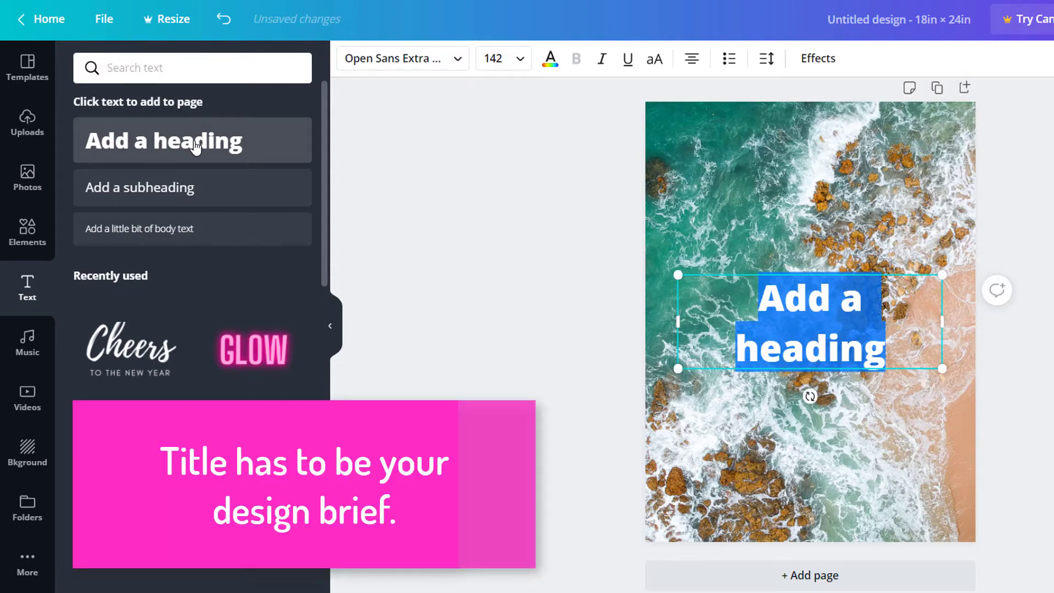
pyautogui.press('BackSpace')
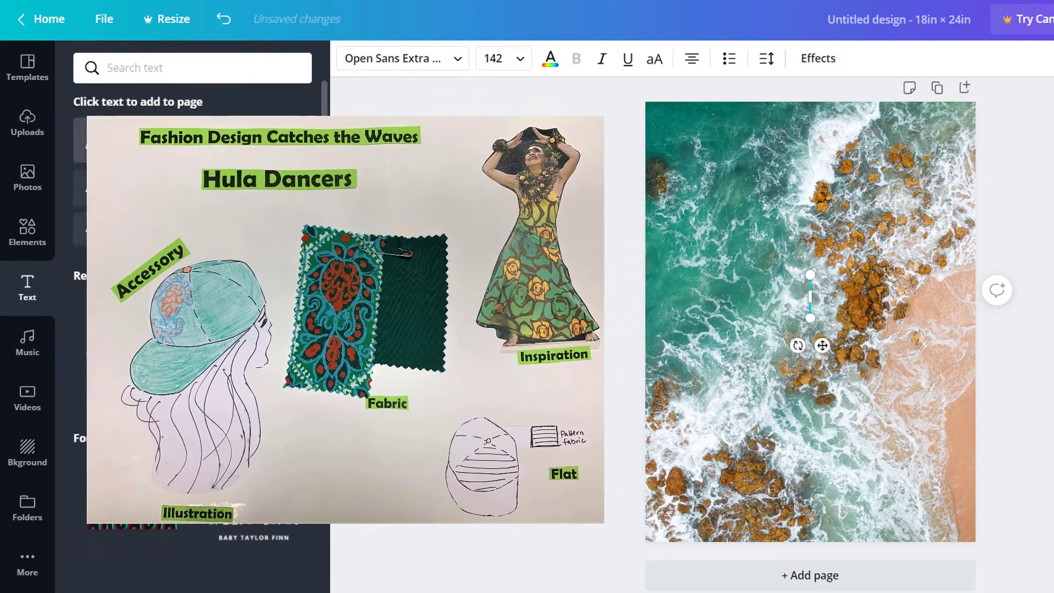
pyautogui.write('Fashion Design Catches the Waves')
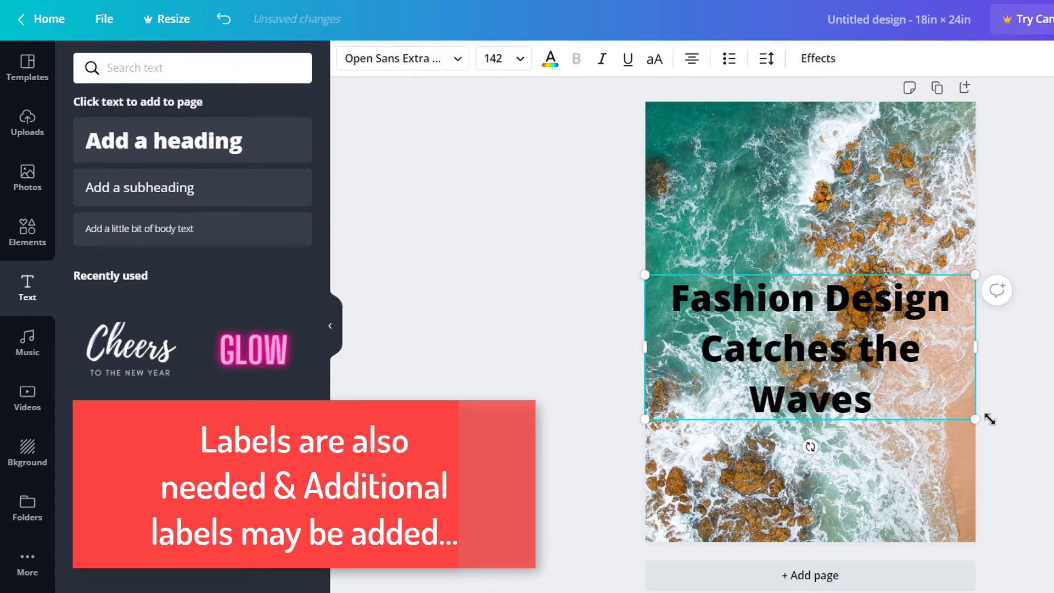
pyautogui.moveTo(975, 419); pyautogui.dragTo(901, 306)
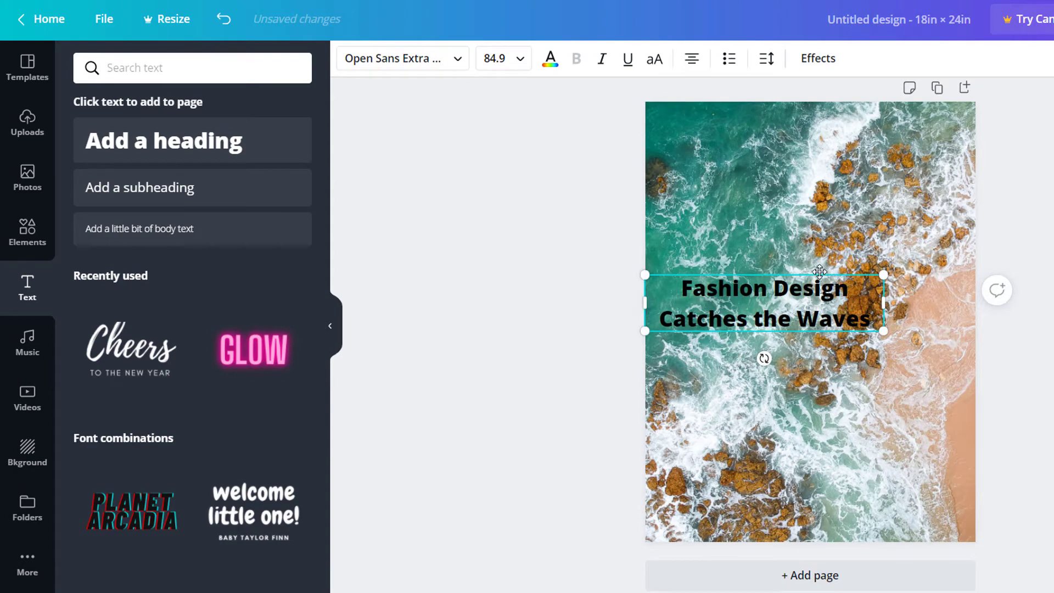
pyautogui.moveTo(819, 158); pyautogui.dragTo(829, 119)
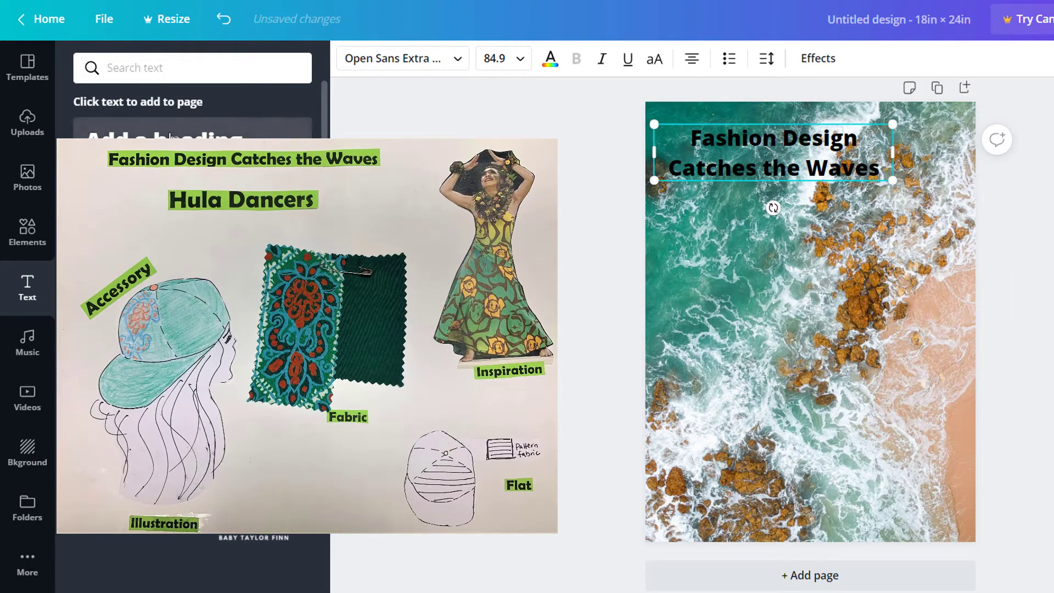
# Step: Add a small 'Hula Dancers' heading on one line on the right side
pyautogui.click(165, 129)
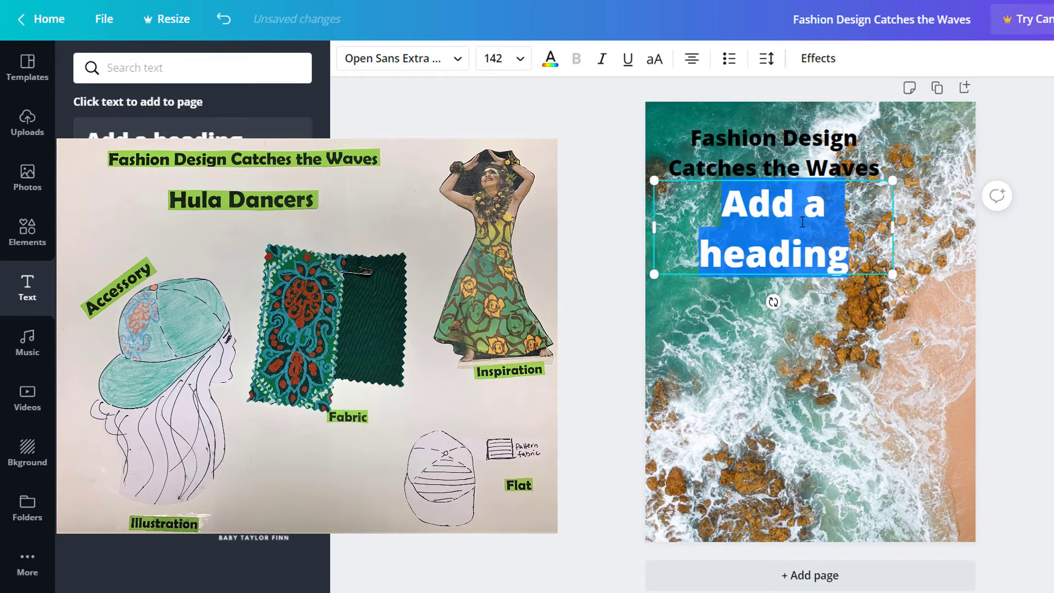
pyautogui.write('Hula Da')
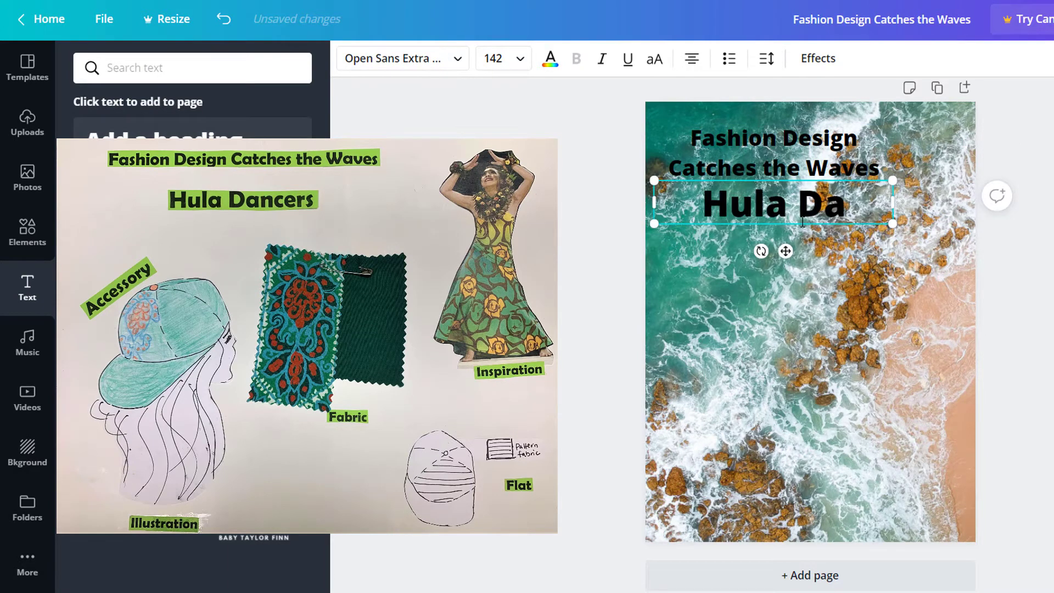
pyautogui.write('ncers')
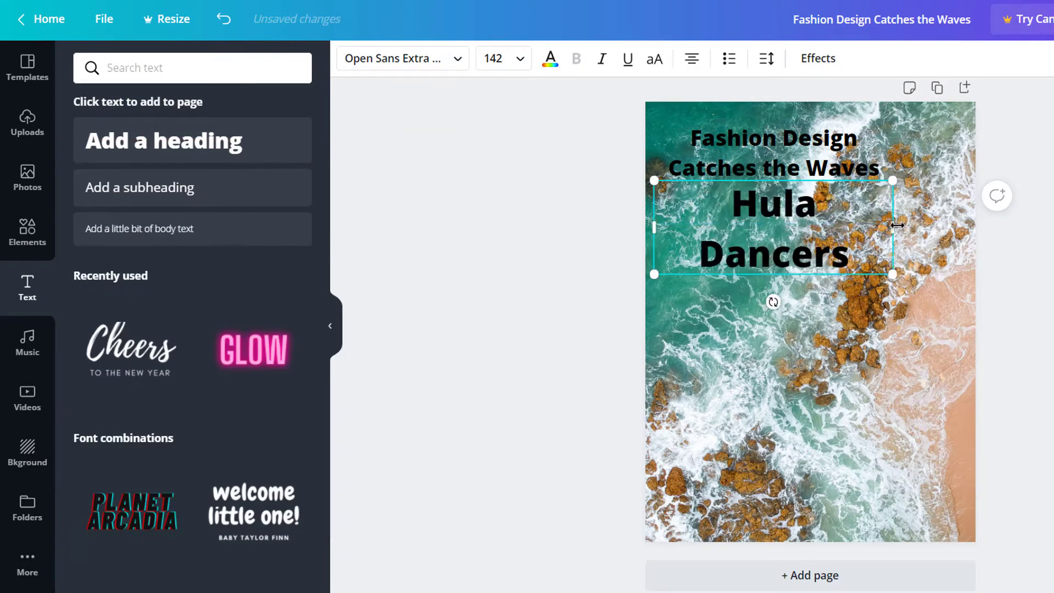
pyautogui.moveTo(897, 225); pyautogui.dragTo(927, 233)
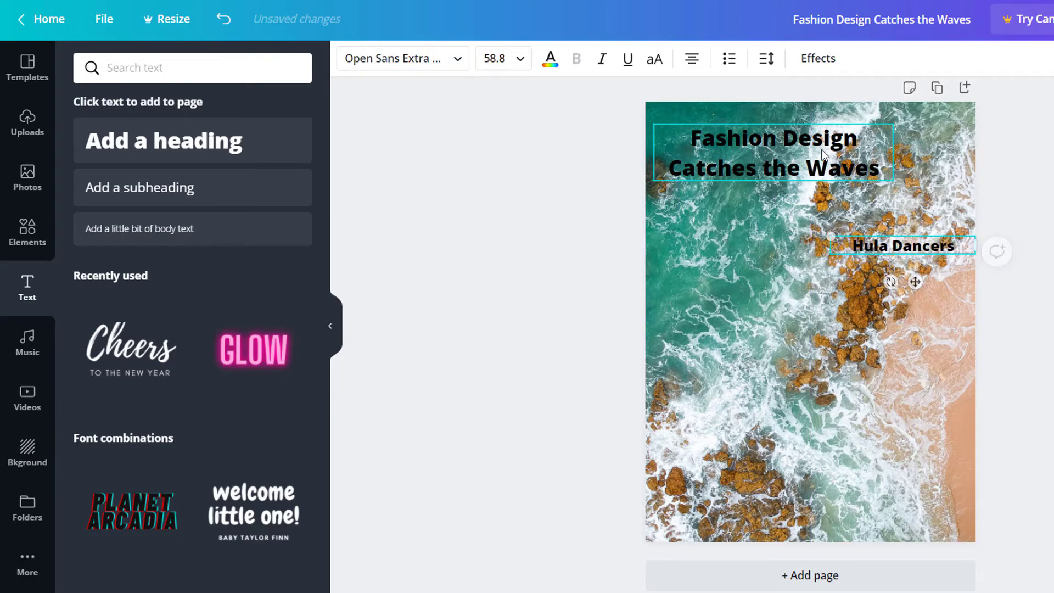
# Step: Shift the title heading so it snaps against the page's left edge
pyautogui.click(853, 141)
pyautogui.moveTo(844, 144); pyautogui.dragTo(841, 138)
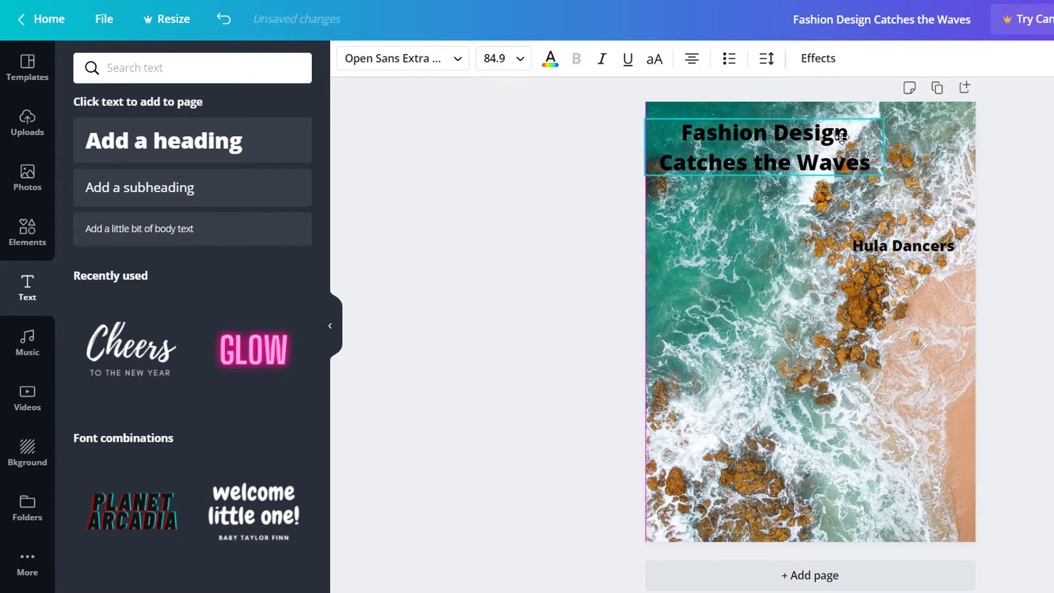
pyautogui.click(918, 343)
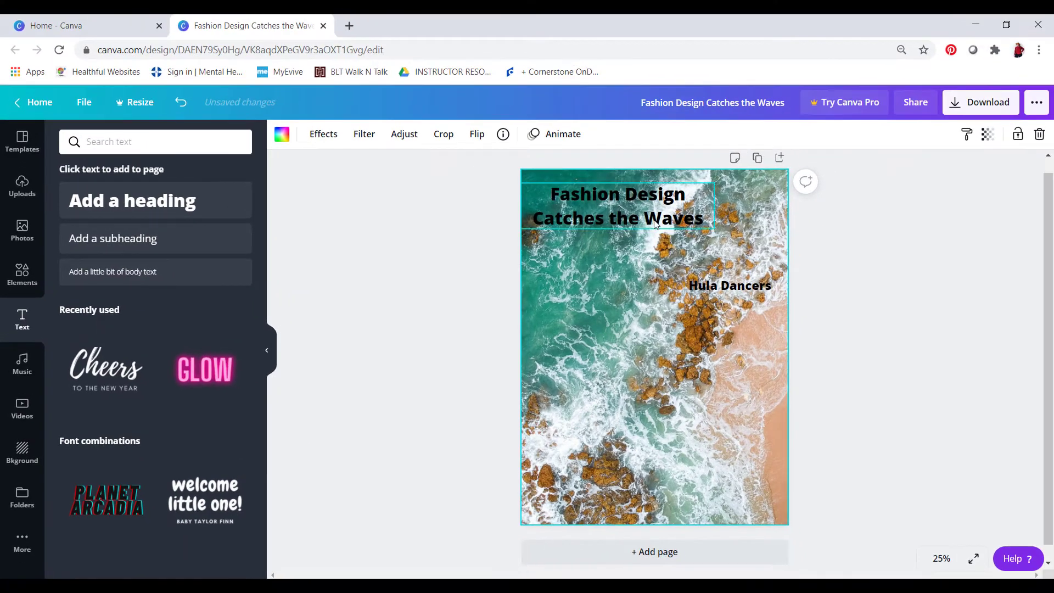
pyautogui.click(656, 222)
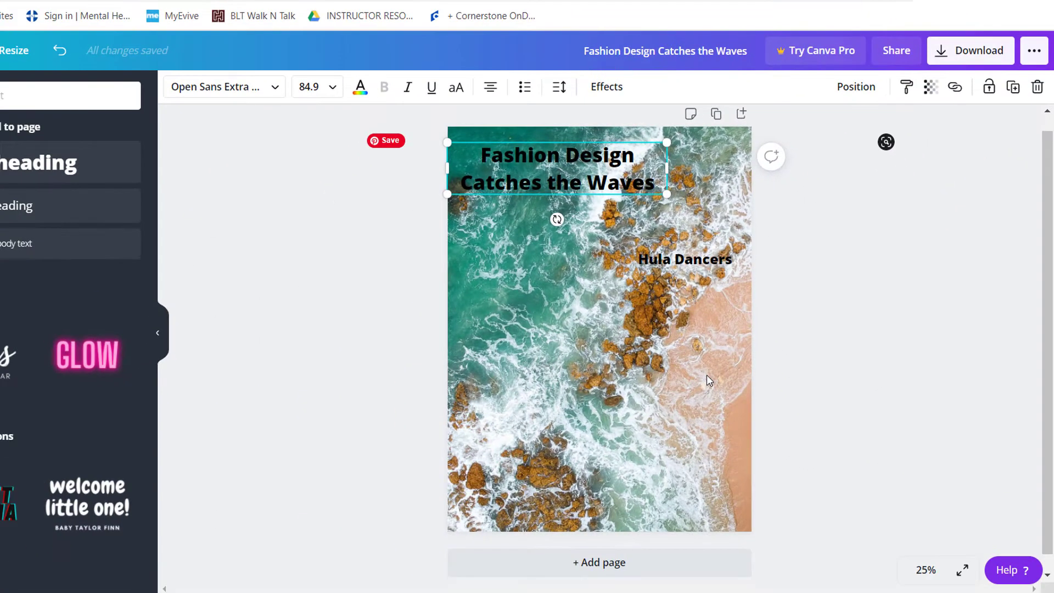
# Step: Fade the ocean background image to transparency 54, keeping the title fully opaque
pyautogui.click(707, 375)
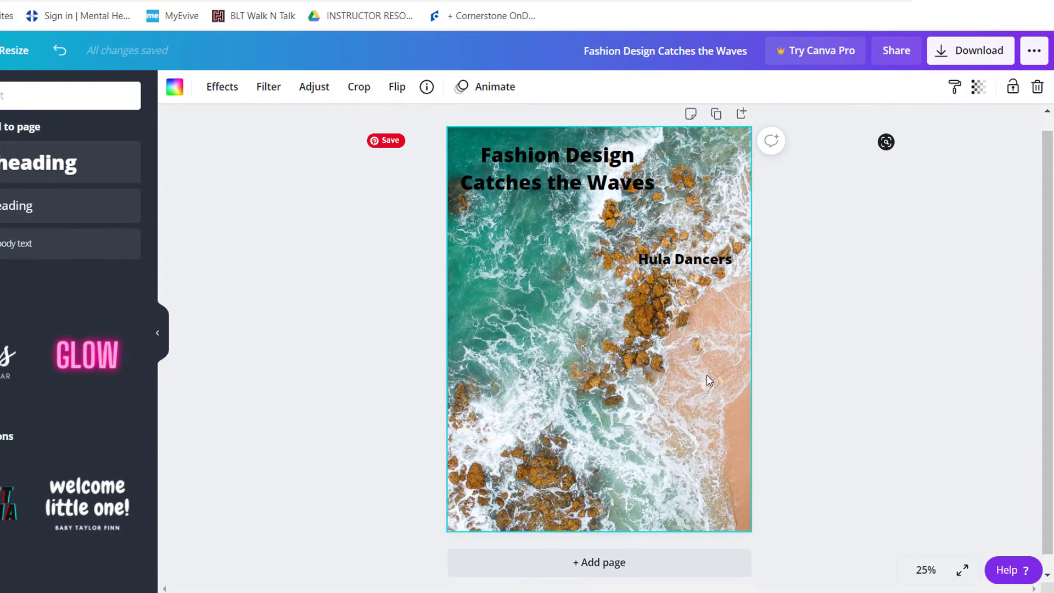
pyautogui.click(619, 164)
pyautogui.click(928, 89)
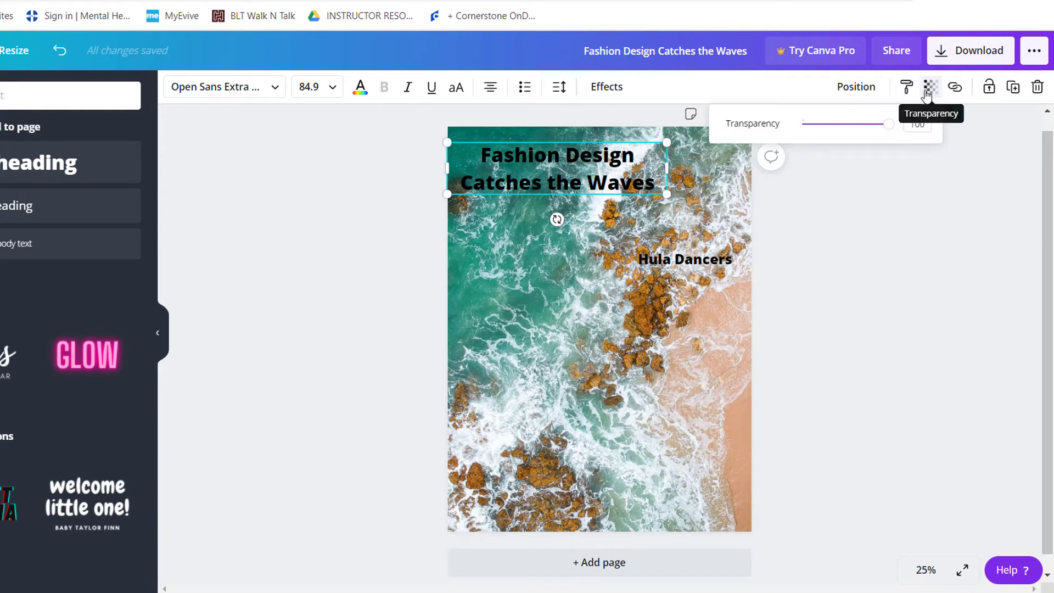
pyautogui.moveTo(895, 129)
pyautogui.mouseDown()
pyautogui.moveTo(844, 141)
pyautogui.moveTo(891, 143)
pyautogui.mouseUp()
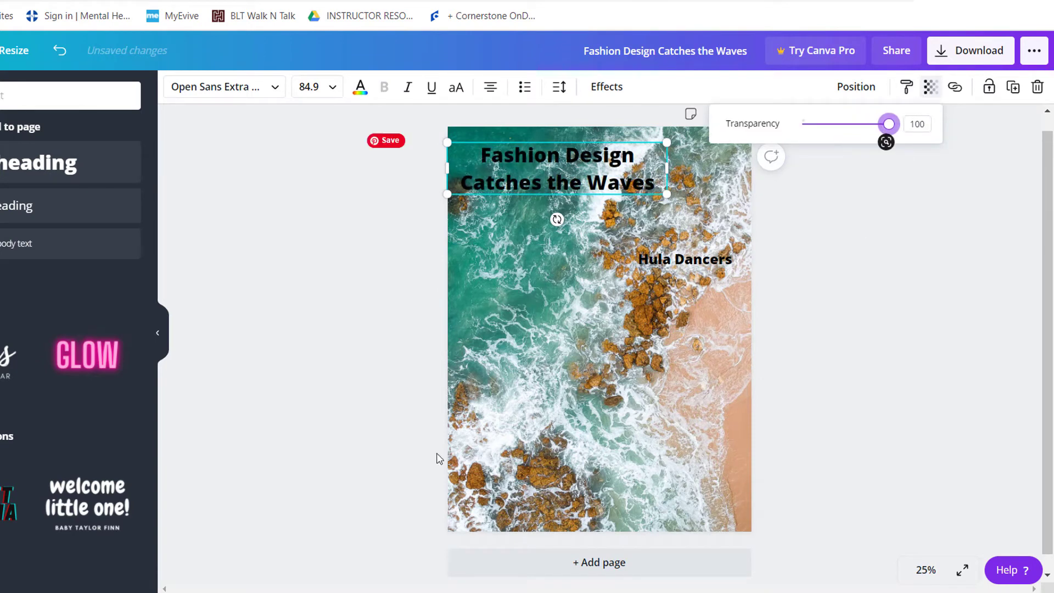
pyautogui.click(550, 413)
pyautogui.click(979, 87)
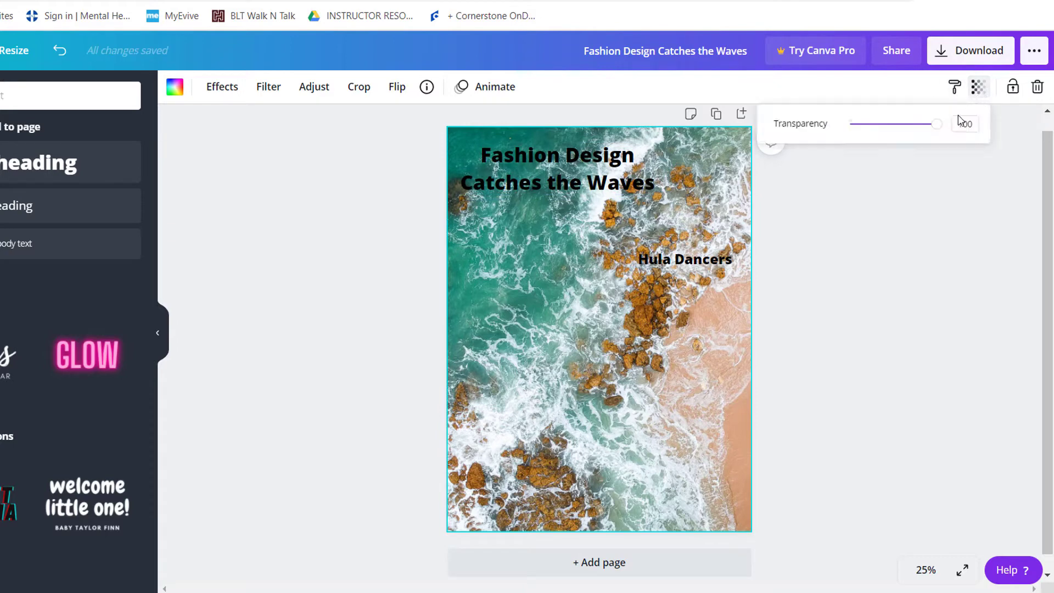
pyautogui.moveTo(940, 126); pyautogui.dragTo(898, 132)
pyautogui.click(856, 286)
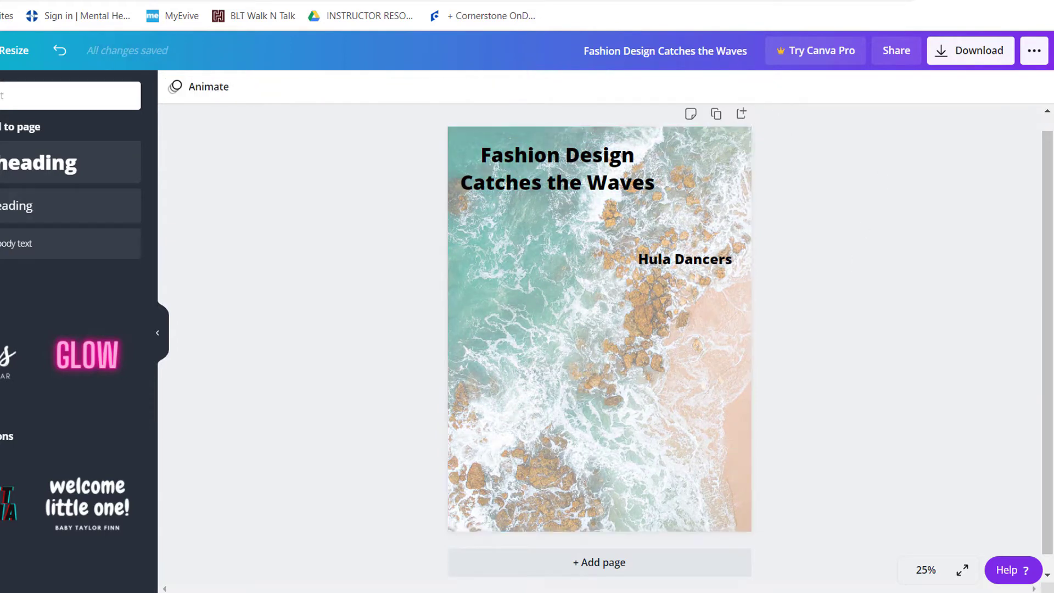
# Step: Nudge the Hula Dancers heading slightly lower
pyautogui.moveTo(706, 257); pyautogui.dragTo(705, 267)
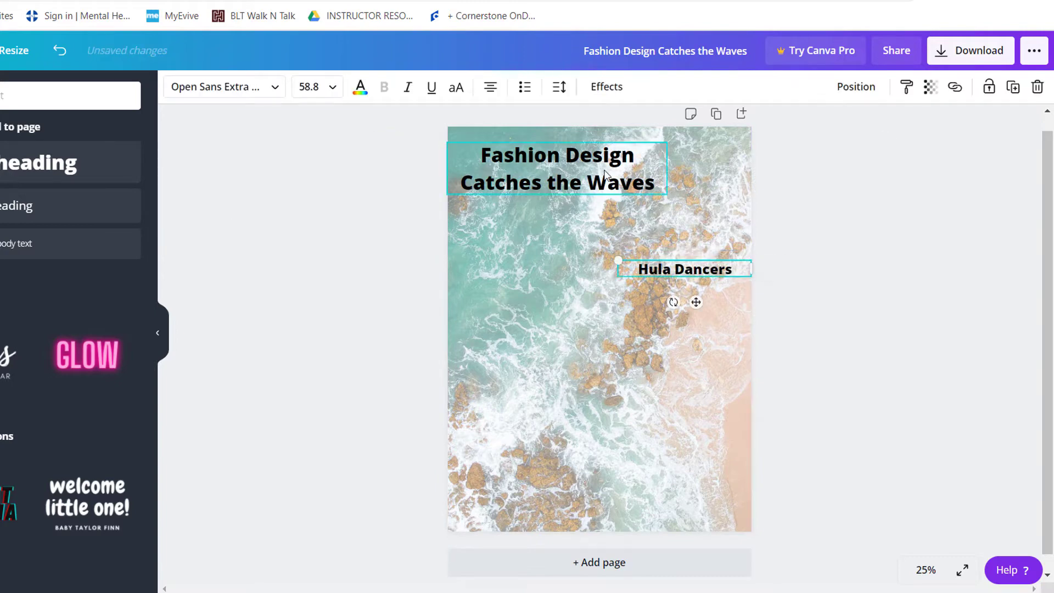
pyautogui.press('Tab')
pyautogui.click(676, 275)
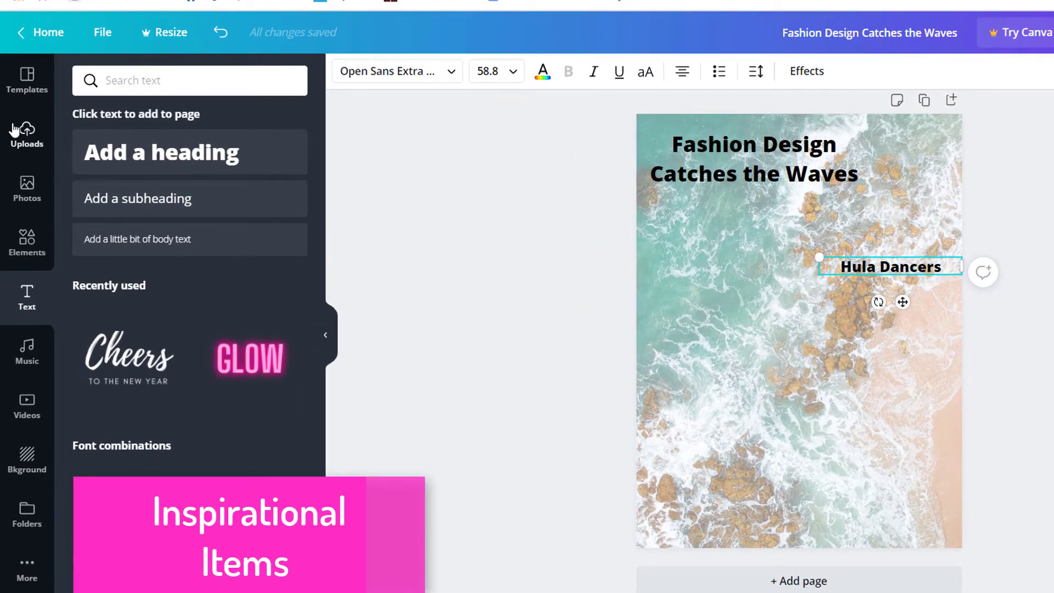
# Step: Upload the Hula Dance 2 picture from the computer into the Uploads library
pyautogui.click(16, 131)
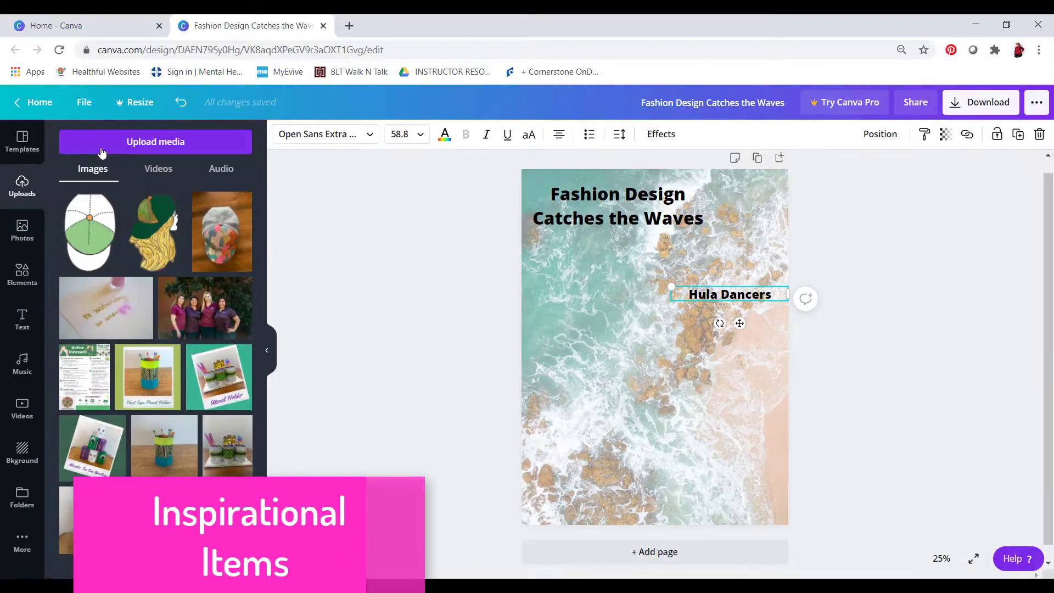
pyautogui.click(106, 146)
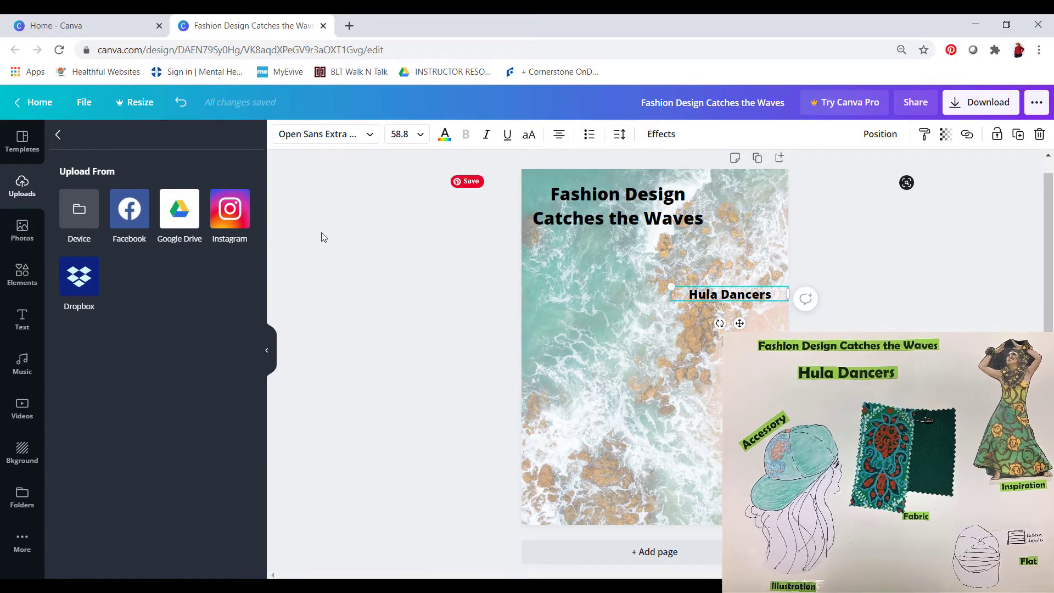
pyautogui.click(78, 222)
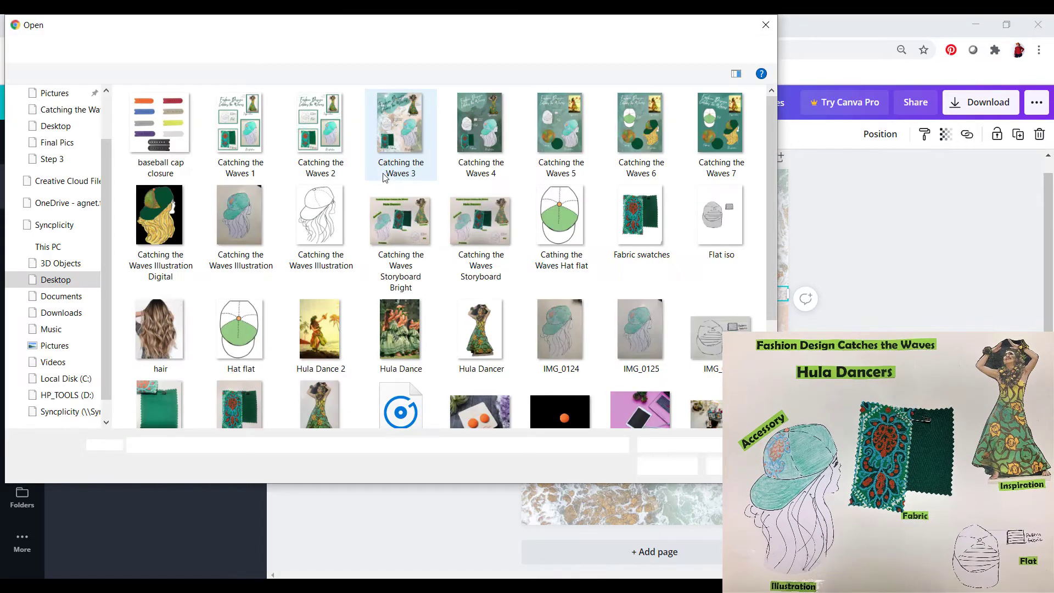
pyautogui.scroll(-3, 601, 193)
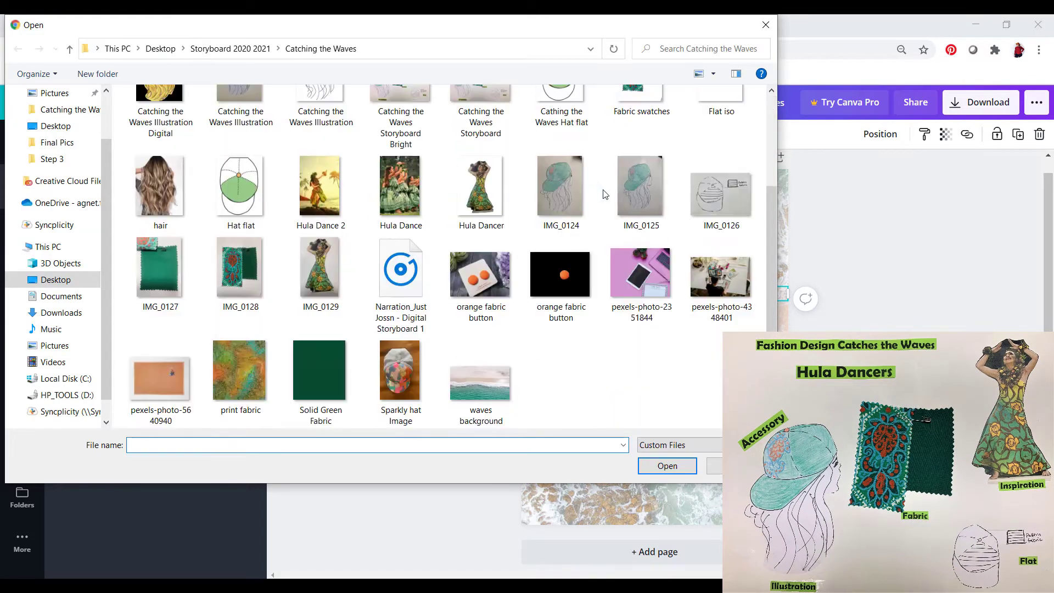
pyautogui.doubleClick(317, 204)
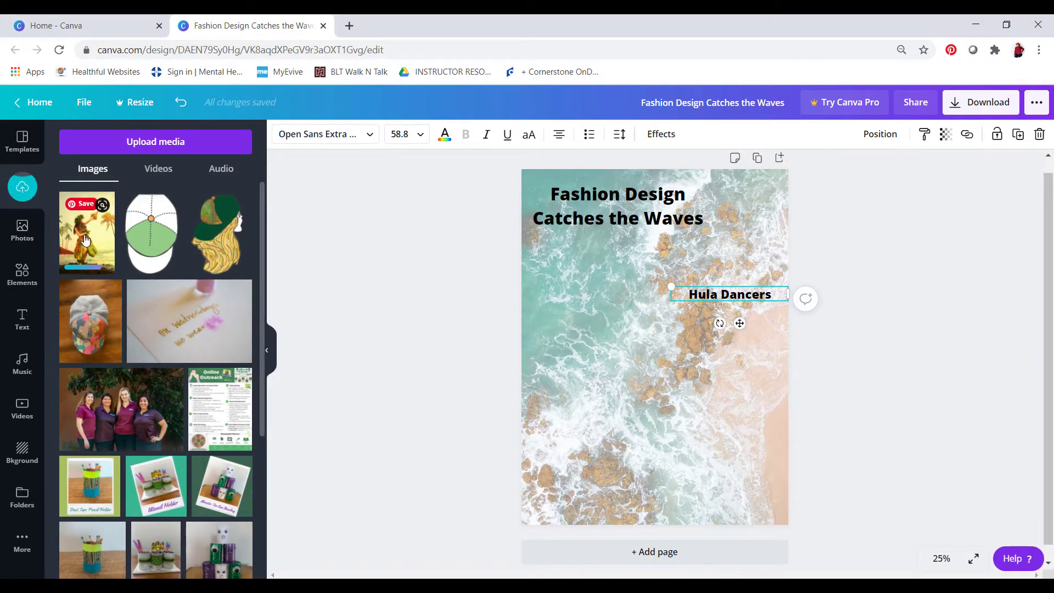
# Step: Place the hula dancer photo on the page inside a rounded frame from Elements
pyautogui.click(85, 240)
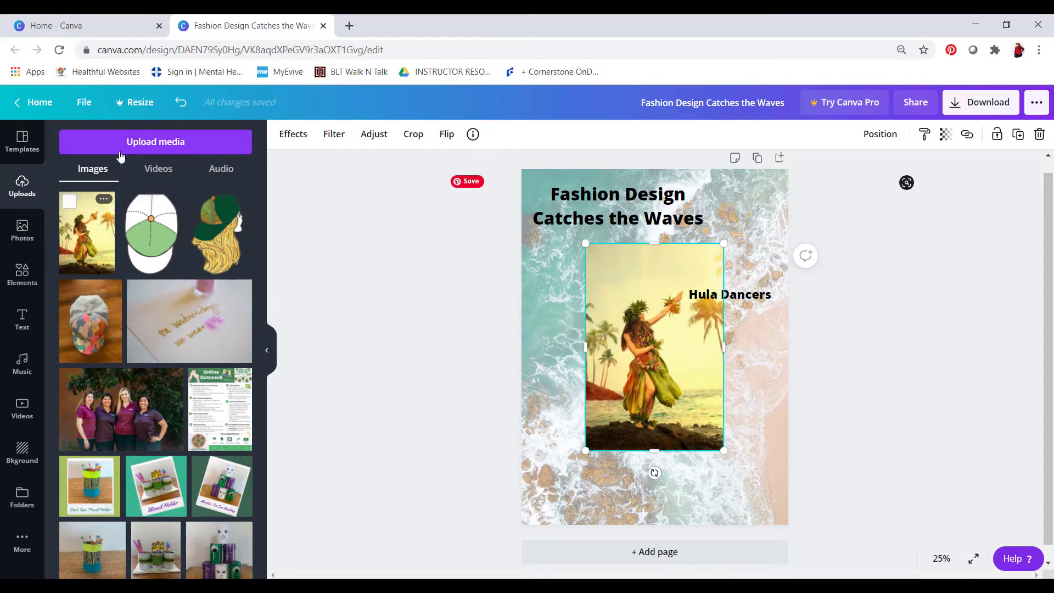
pyautogui.click(23, 275)
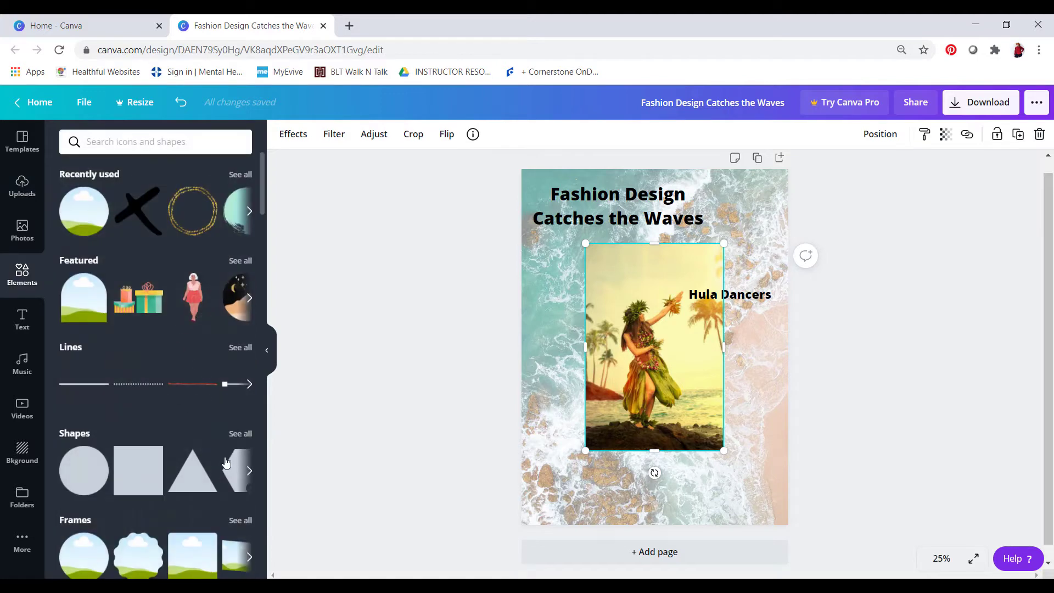
pyautogui.scroll(-3, 225, 459)
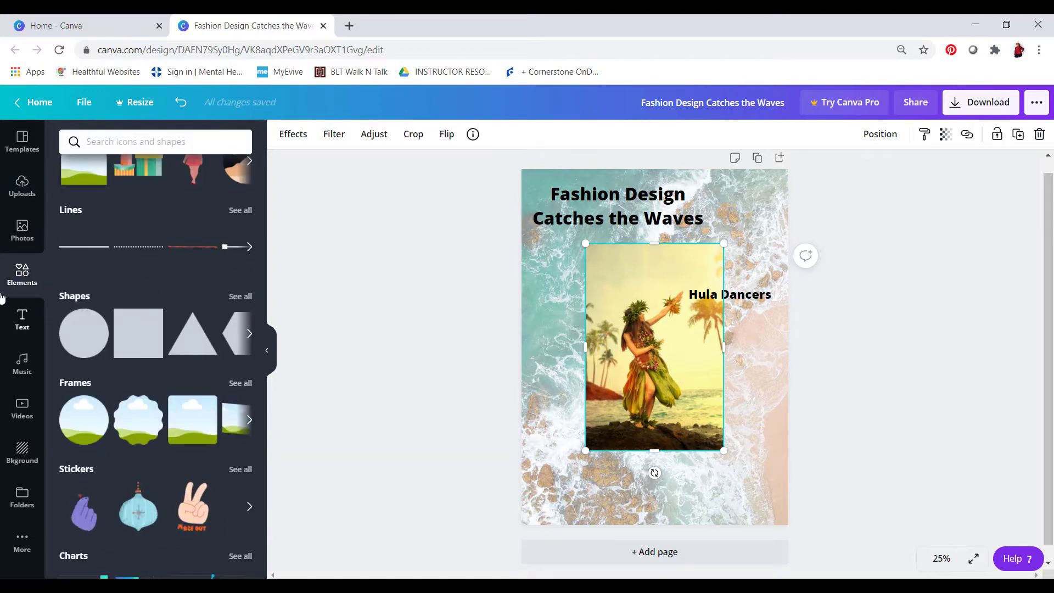
pyautogui.scroll(-1, 168, 390)
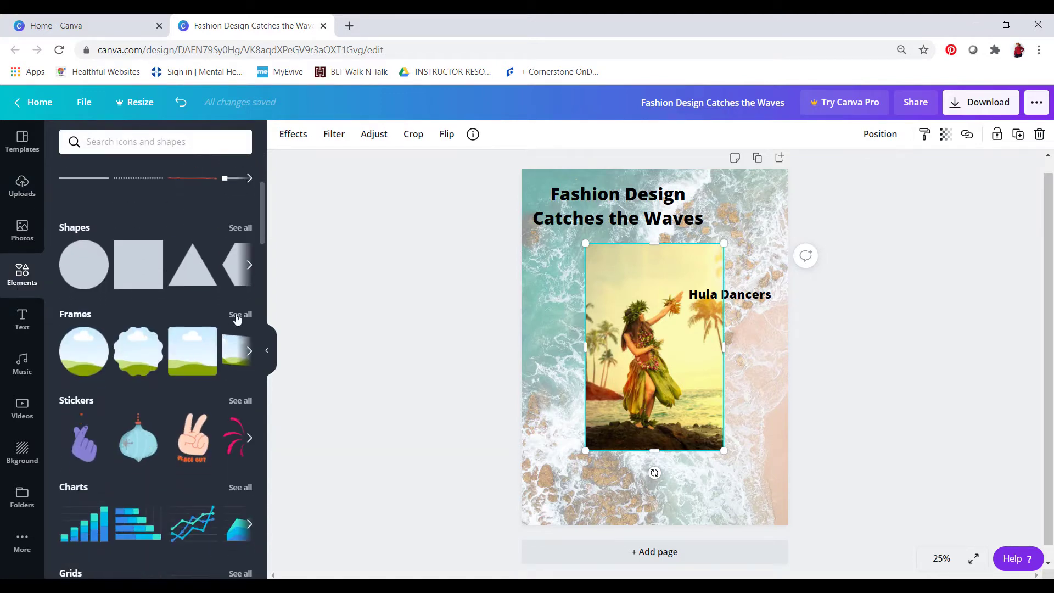
pyautogui.click(236, 317)
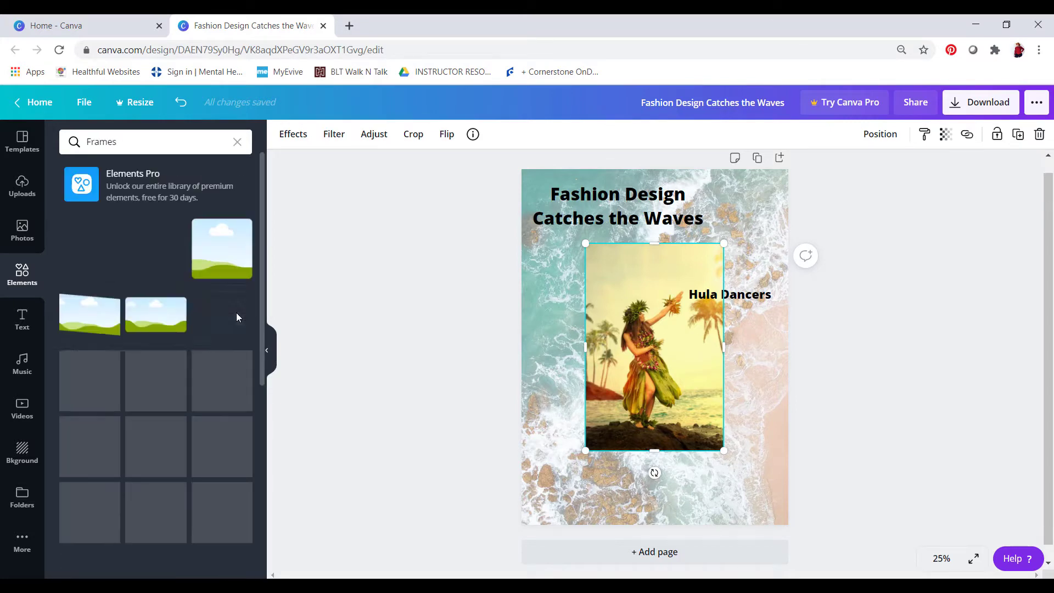
pyautogui.click(204, 304)
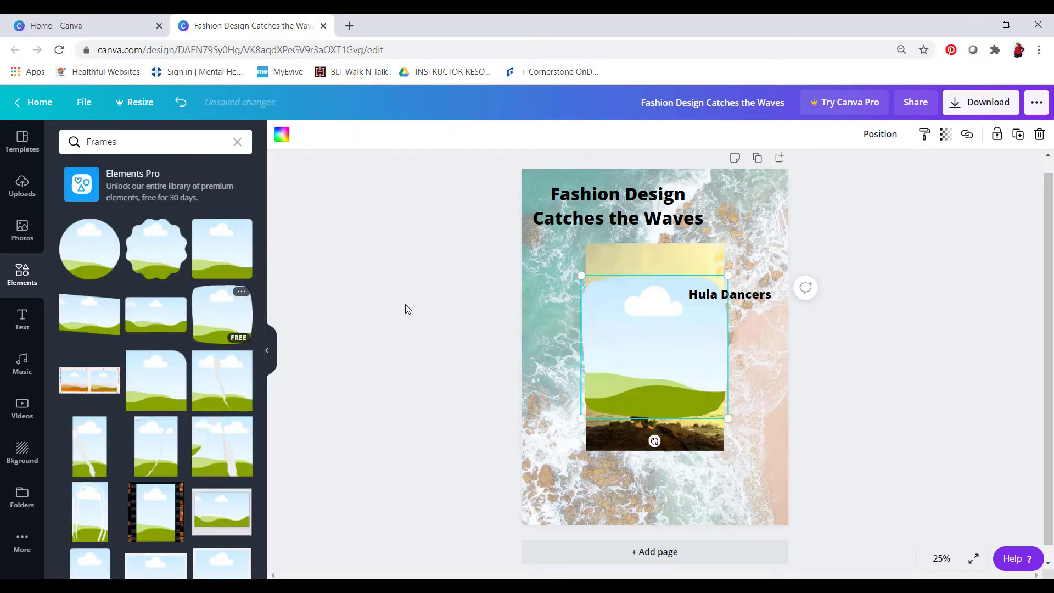
pyautogui.moveTo(676, 352); pyautogui.dragTo(735, 436)
pyautogui.moveTo(644, 320); pyautogui.dragTo(727, 430)
# Step: Reposition the photo within its frame and move it higher, then delete the framed photo
pyautogui.doubleClick(706, 439)
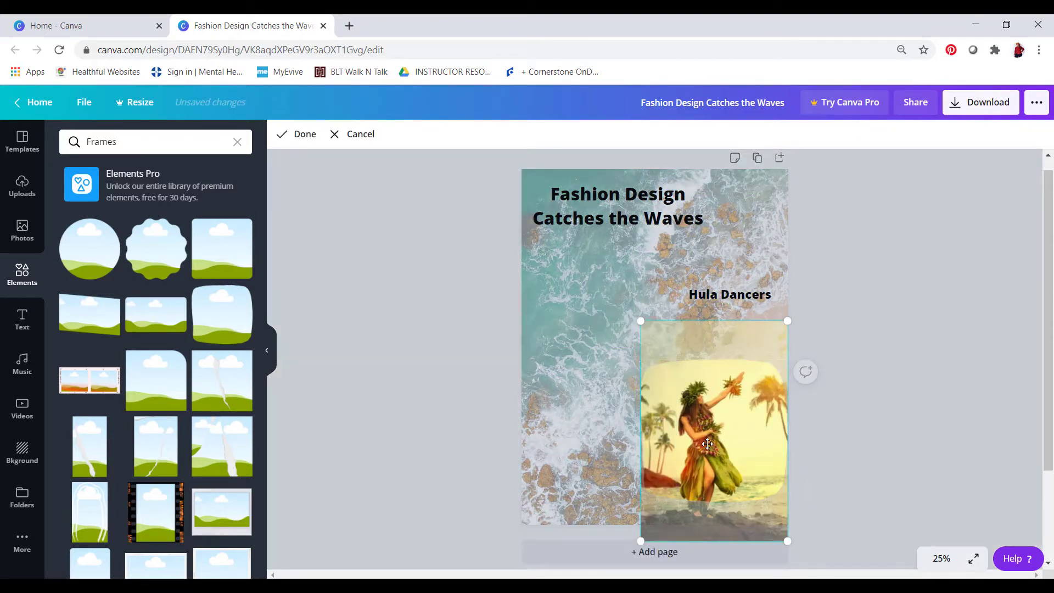
pyautogui.click(579, 354)
pyautogui.moveTo(730, 412); pyautogui.dragTo(668, 376)
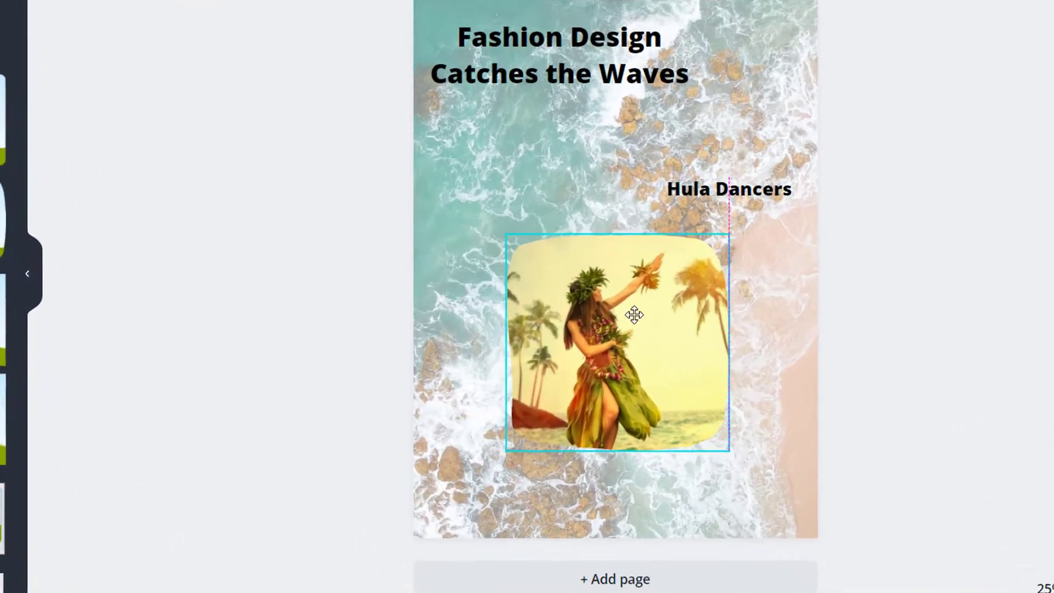
pyautogui.moveTo(629, 307); pyautogui.dragTo(626, 291)
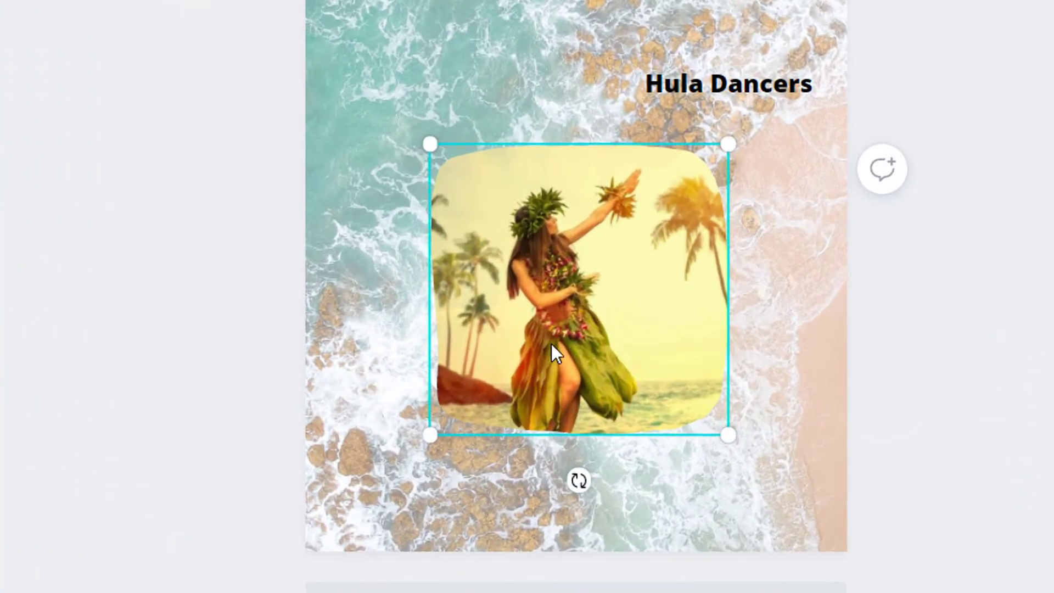
pyautogui.doubleClick(565, 302)
pyautogui.moveTo(570, 354); pyautogui.dragTo(572, 313)
pyautogui.click(866, 365)
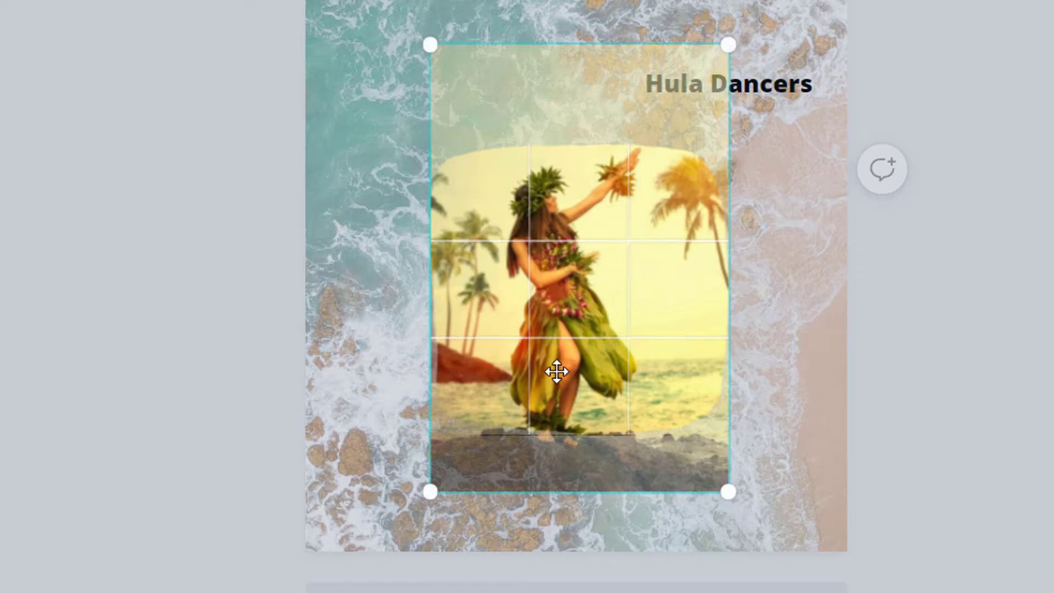
pyautogui.moveTo(555, 371); pyautogui.dragTo(558, 351)
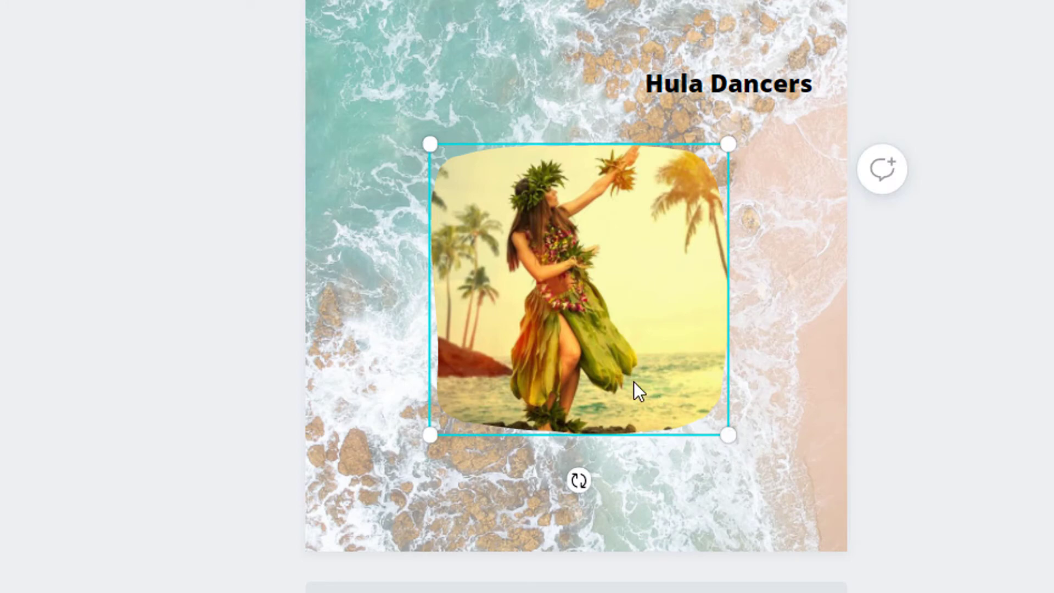
pyautogui.press('Delete')
pyautogui.press('Delete')
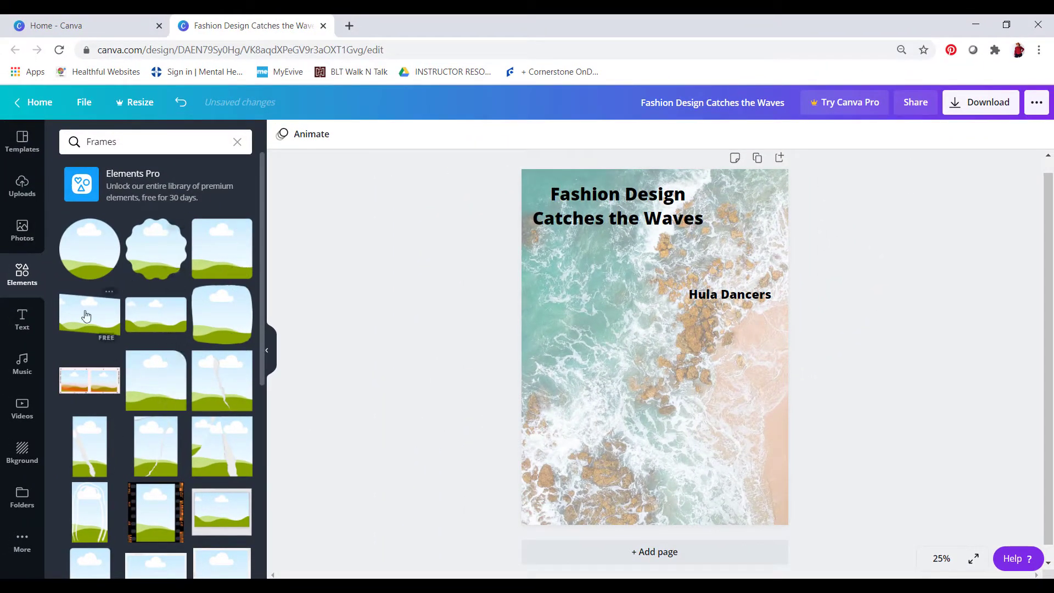
# Step: Add the uploaded hula dancer photo, try horizontal and vertical flips, then restore its original facing
pyautogui.click(21, 197)
pyautogui.click(79, 240)
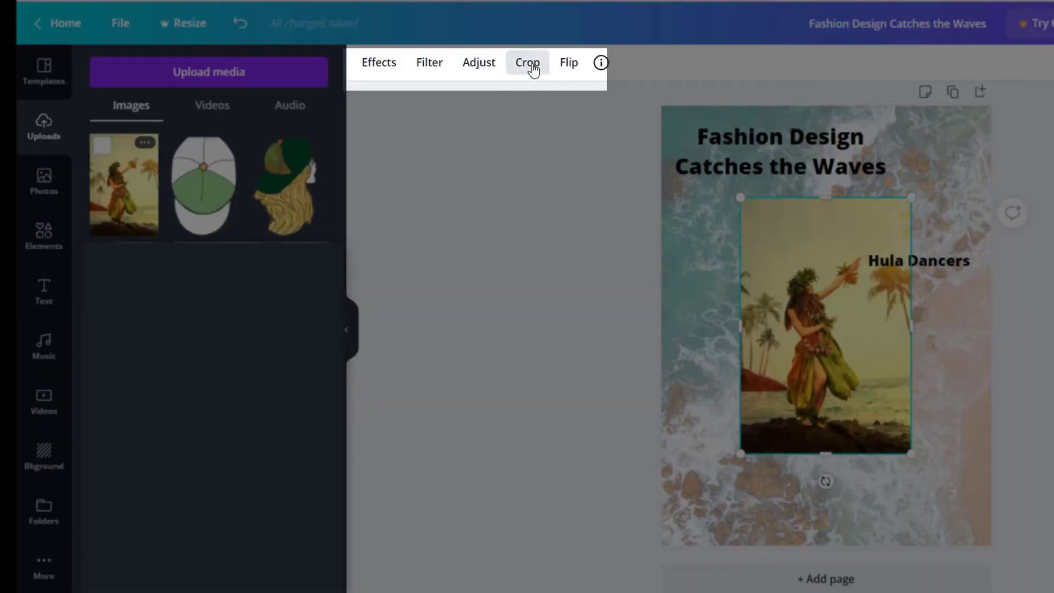
pyautogui.click(567, 64)
pyautogui.click(593, 103)
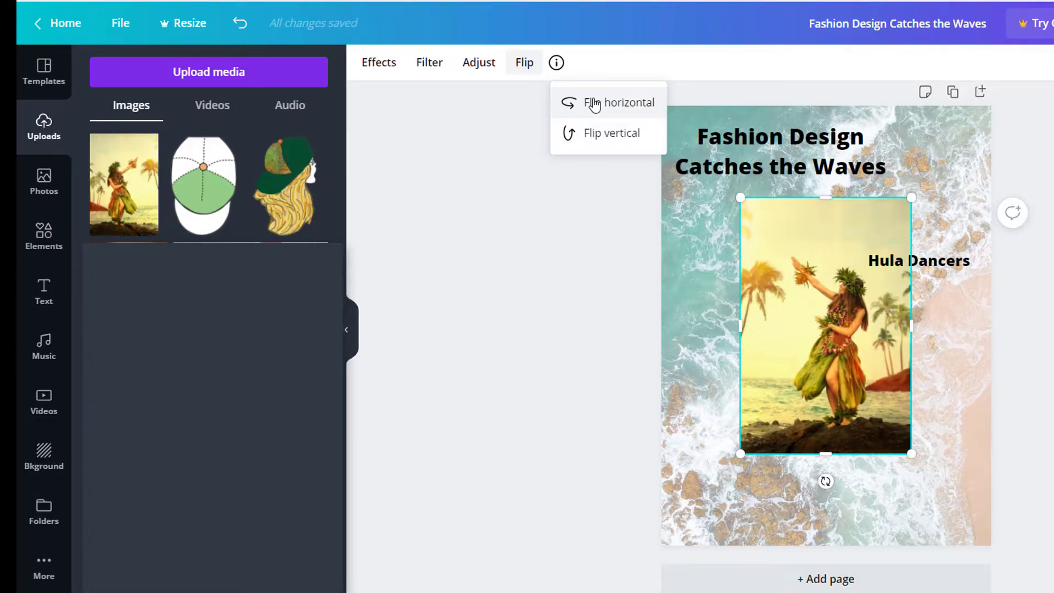
pyautogui.click(601, 135)
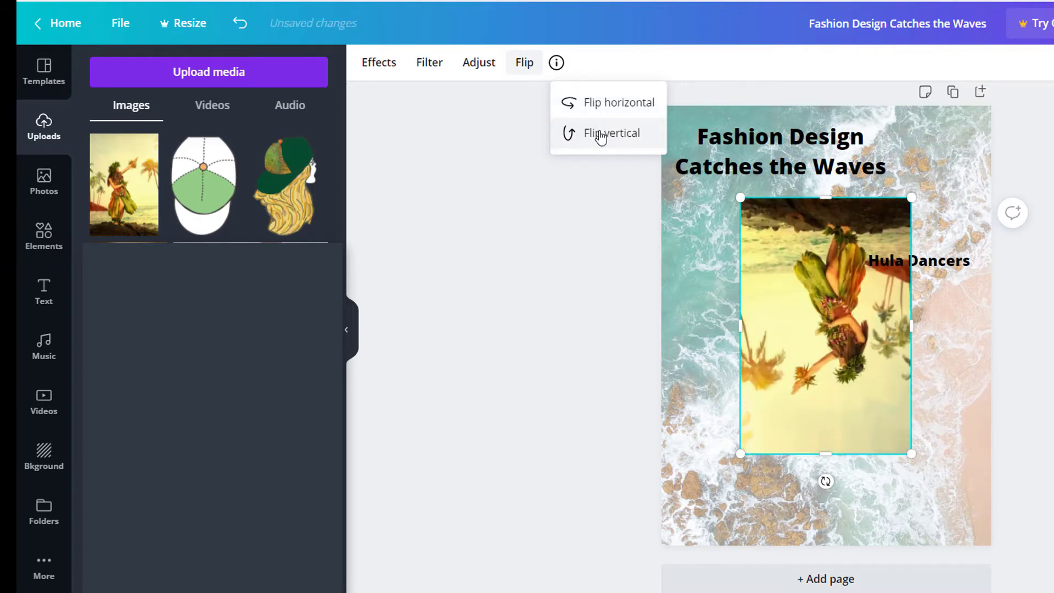
pyautogui.click(601, 135)
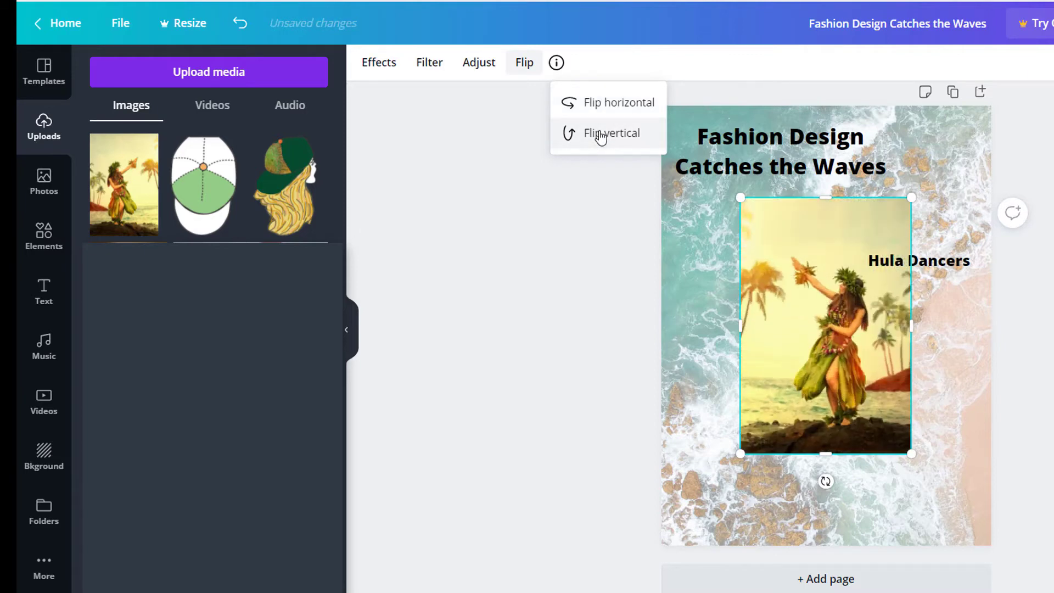
pyautogui.click(560, 223)
pyautogui.click(747, 208)
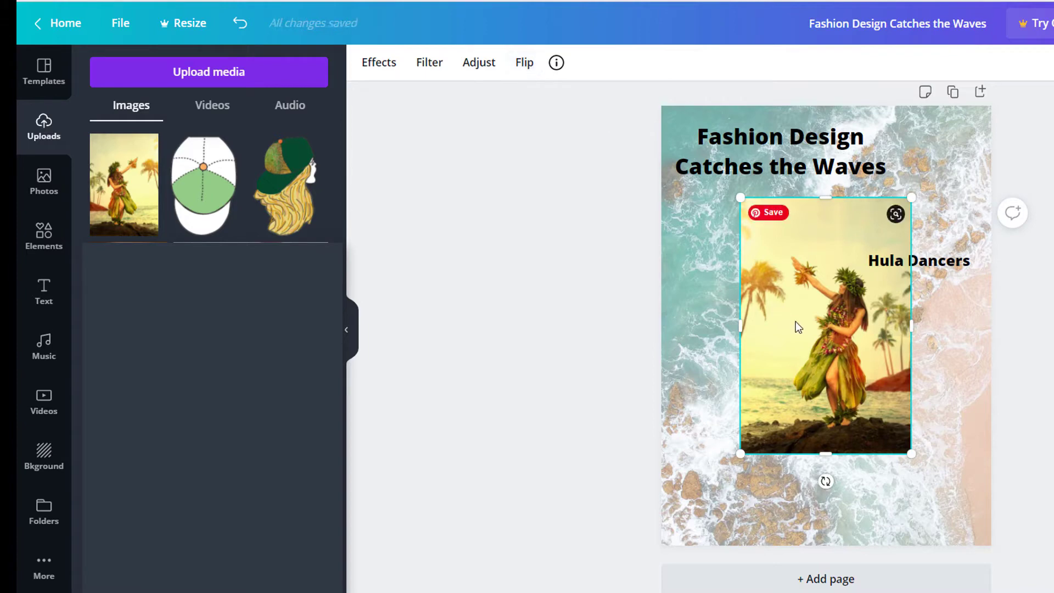
pyautogui.click(479, 63)
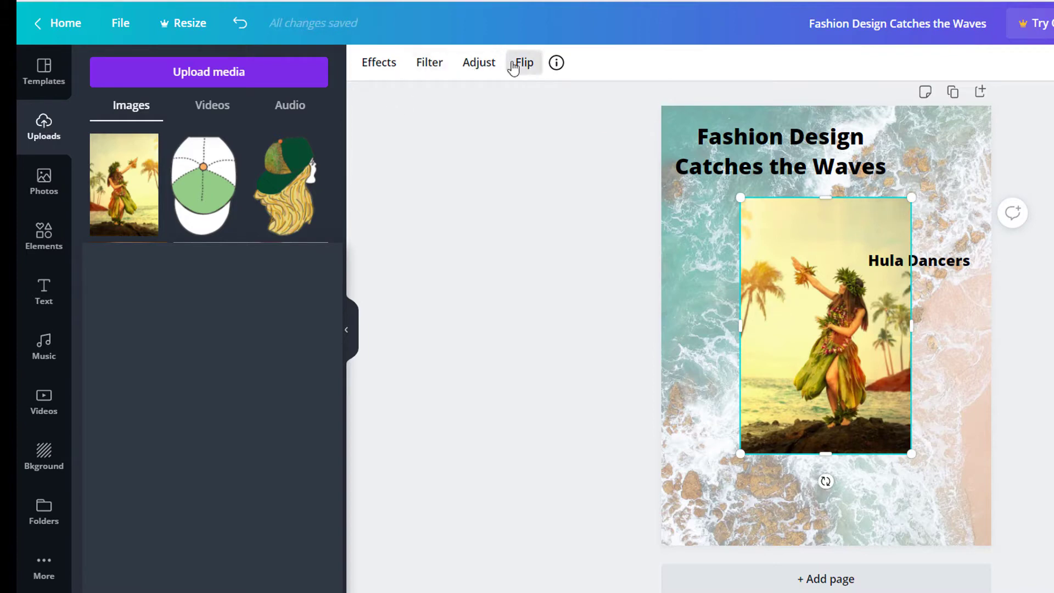
pyautogui.click(520, 63)
pyautogui.click(542, 102)
pyautogui.press('Escape')
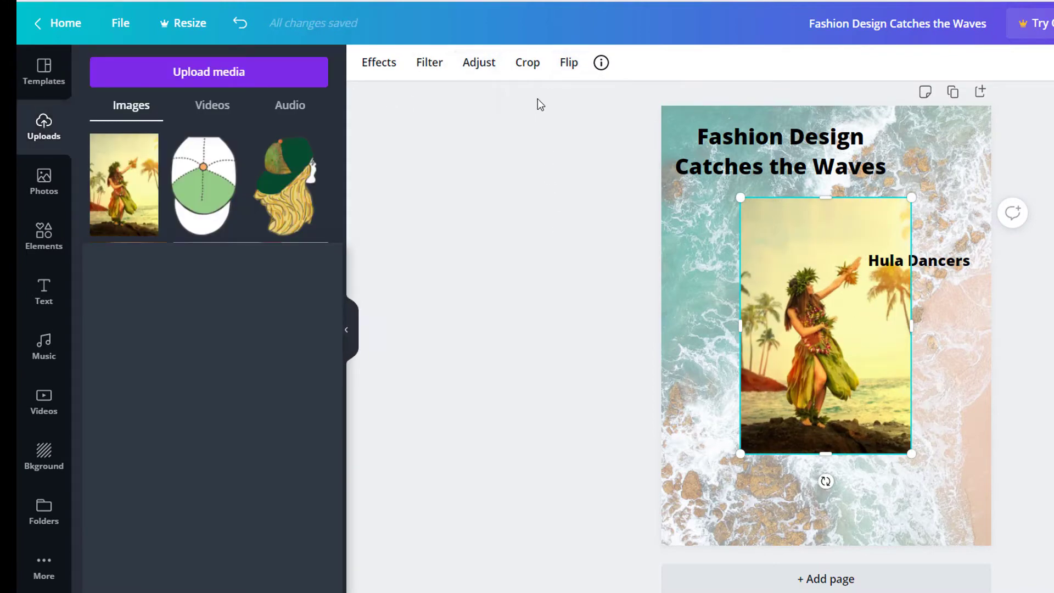
# Step: Crop the top off the hula dancer photo
pyautogui.doubleClick(783, 207)
pyautogui.moveTo(911, 199); pyautogui.dragTo(912, 241)
pyautogui.press('Escape')
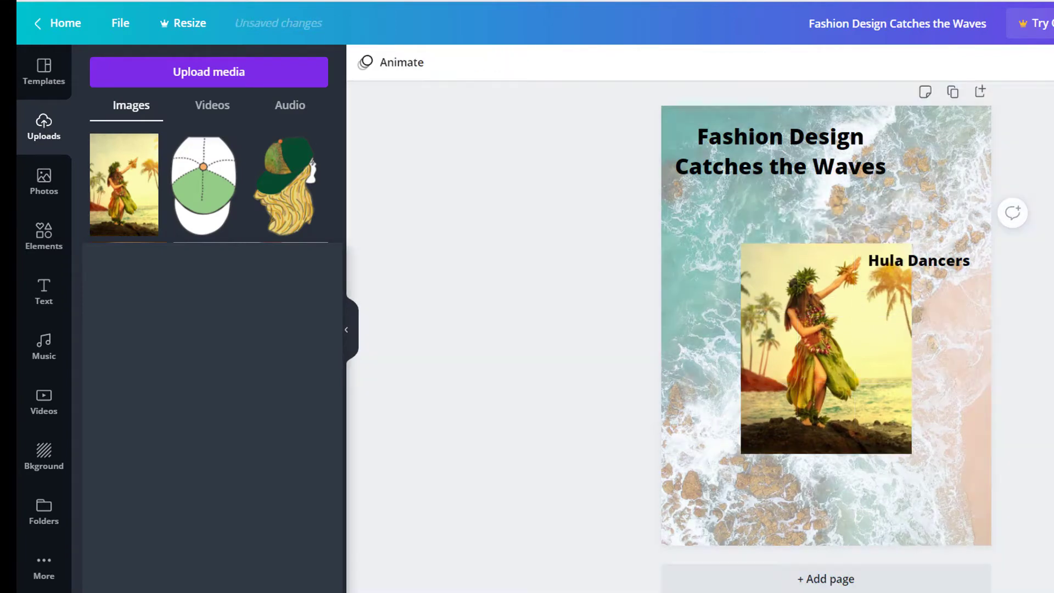
# Step: Shrink the hula photo and place it at the upper right just above Hula Dancers
pyautogui.click(849, 291)
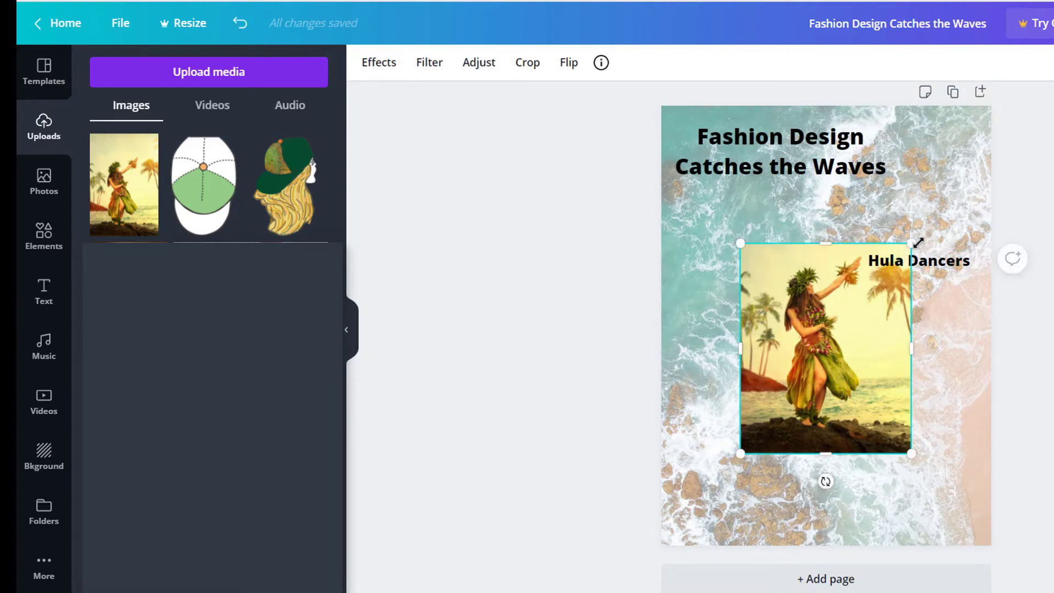
pyautogui.moveTo(885, 261); pyautogui.dragTo(866, 285)
pyautogui.moveTo(839, 364); pyautogui.dragTo(773, 407)
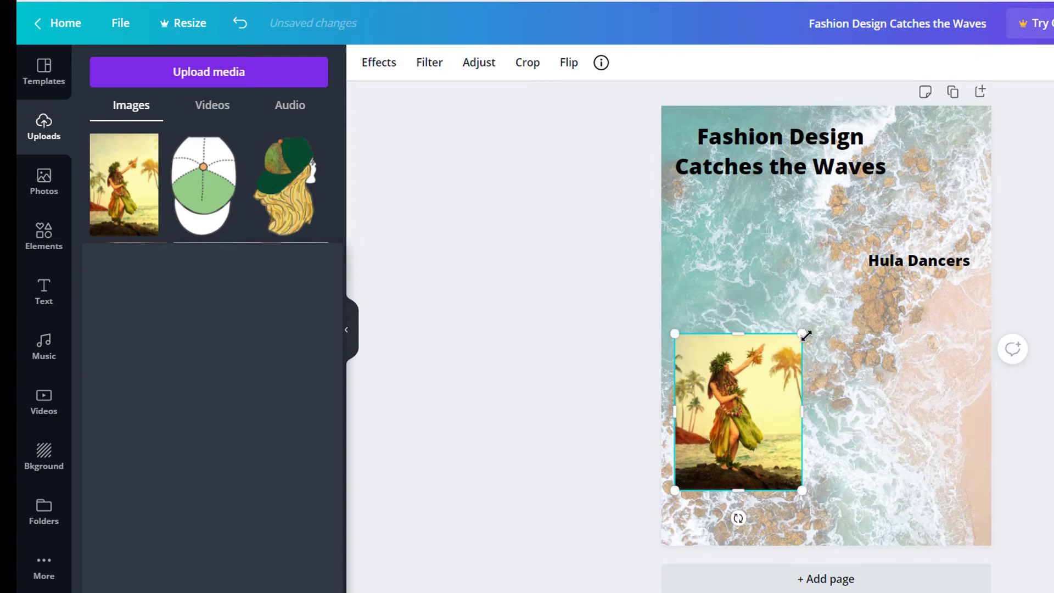
pyautogui.moveTo(806, 335); pyautogui.dragTo(857, 270)
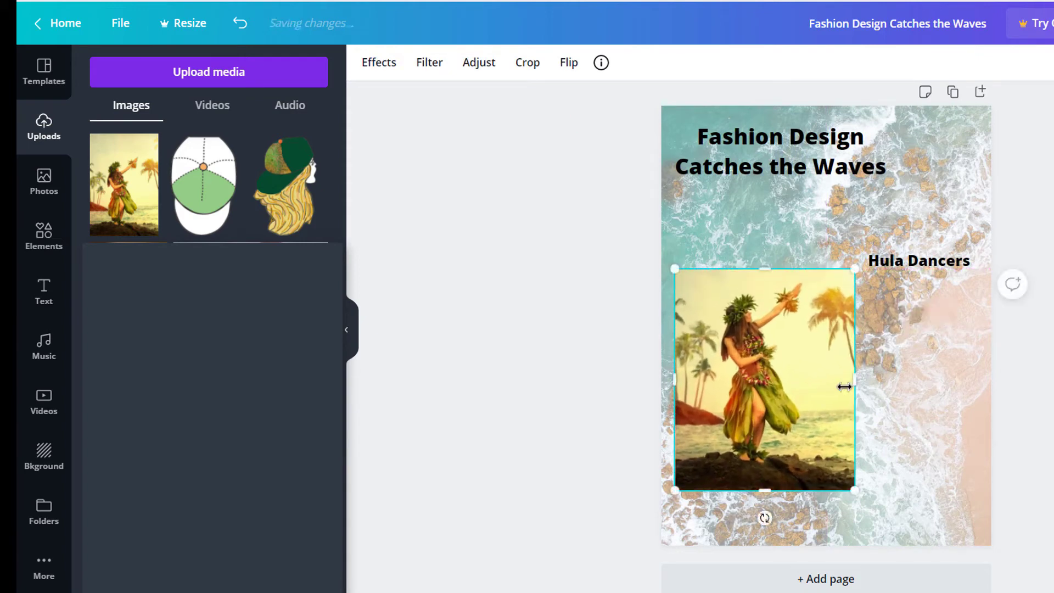
pyautogui.moveTo(827, 370); pyautogui.dragTo(831, 318)
pyautogui.moveTo(675, 489); pyautogui.dragTo(760, 382)
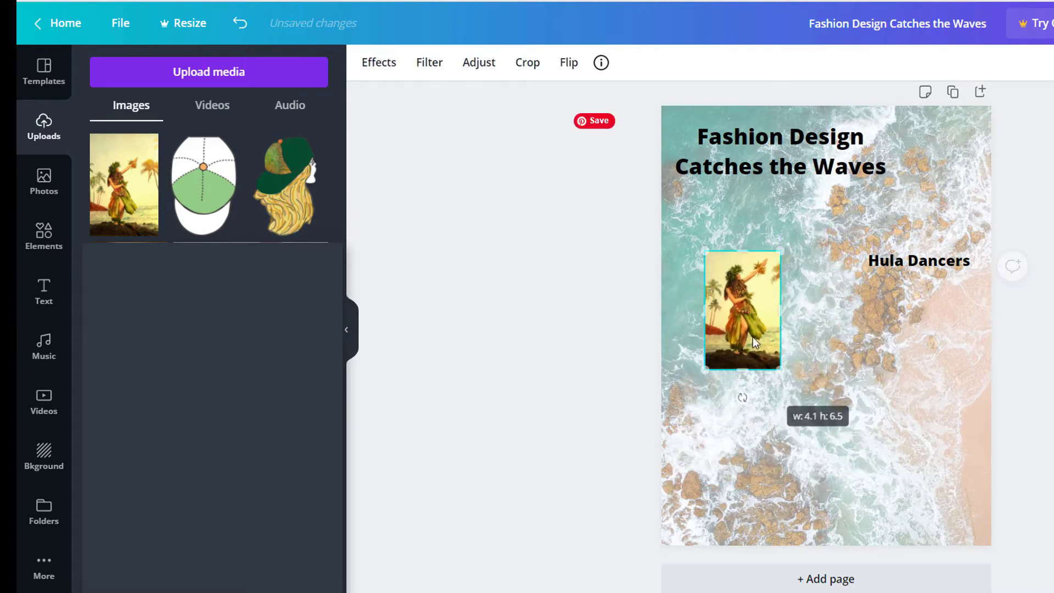
pyautogui.moveTo(805, 289); pyautogui.dragTo(948, 214)
pyautogui.moveTo(937, 253); pyautogui.dragTo(908, 290)
pyautogui.press('Escape')
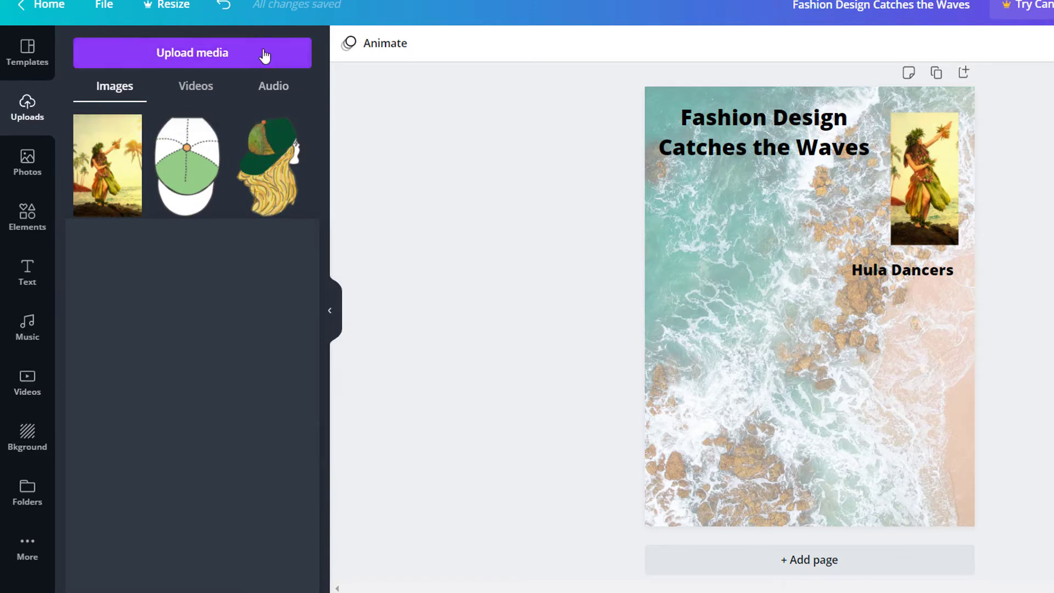
# Step: Add the girl-in-a-cap illustration from Uploads, shrunk and set in the page's lower half
pyautogui.click(273, 186)
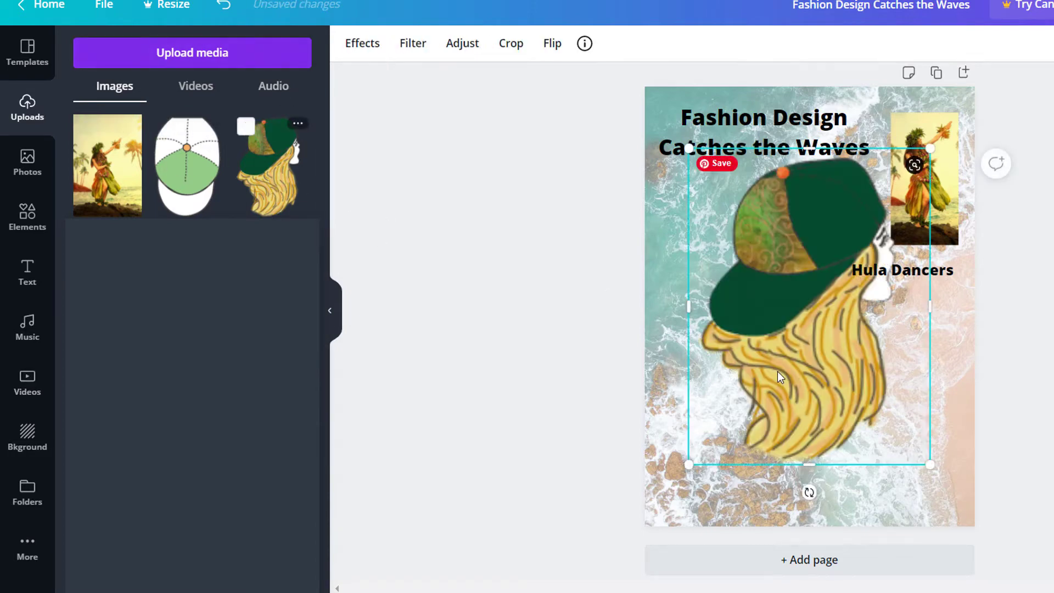
pyautogui.moveTo(822, 343); pyautogui.dragTo(752, 384)
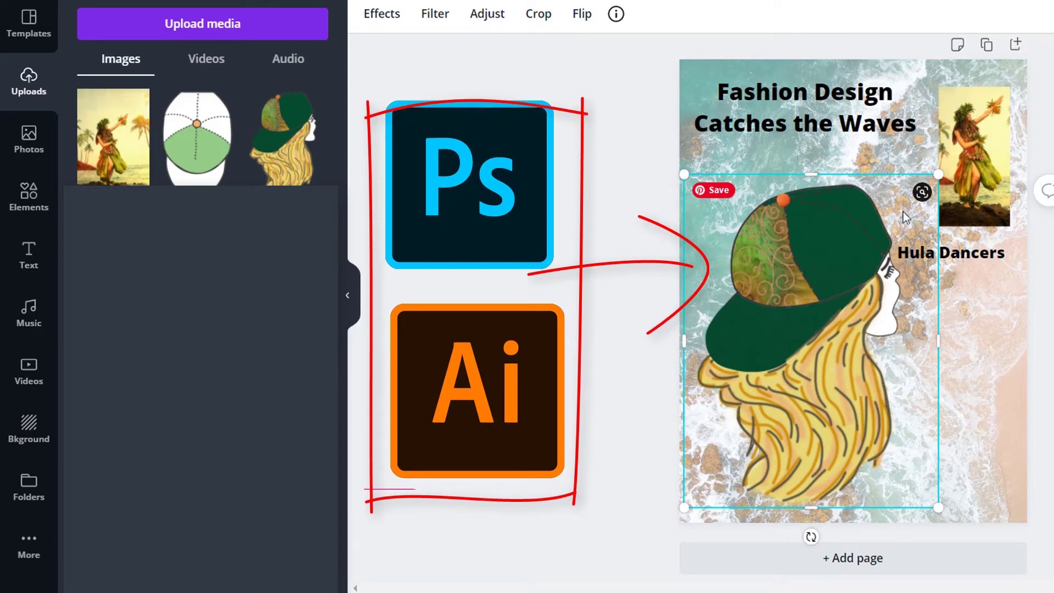
pyautogui.moveTo(938, 176)
pyautogui.mouseDown()
pyautogui.moveTo(852, 265)
pyautogui.moveTo(843, 299)
pyautogui.mouseUp()
pyautogui.moveTo(789, 376); pyautogui.dragTo(952, 362)
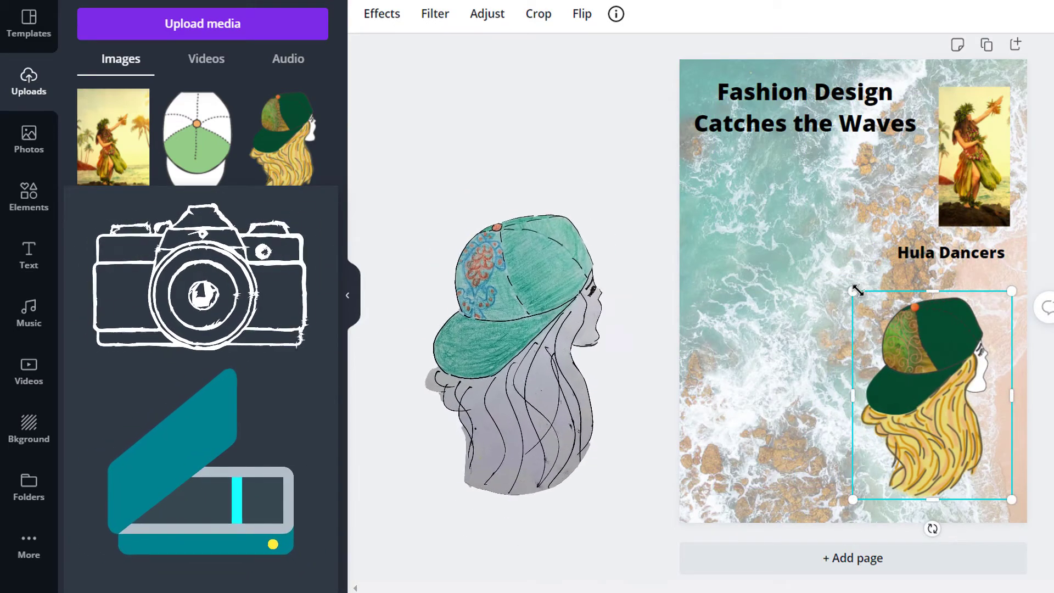
pyautogui.moveTo(854, 287); pyautogui.dragTo(868, 310)
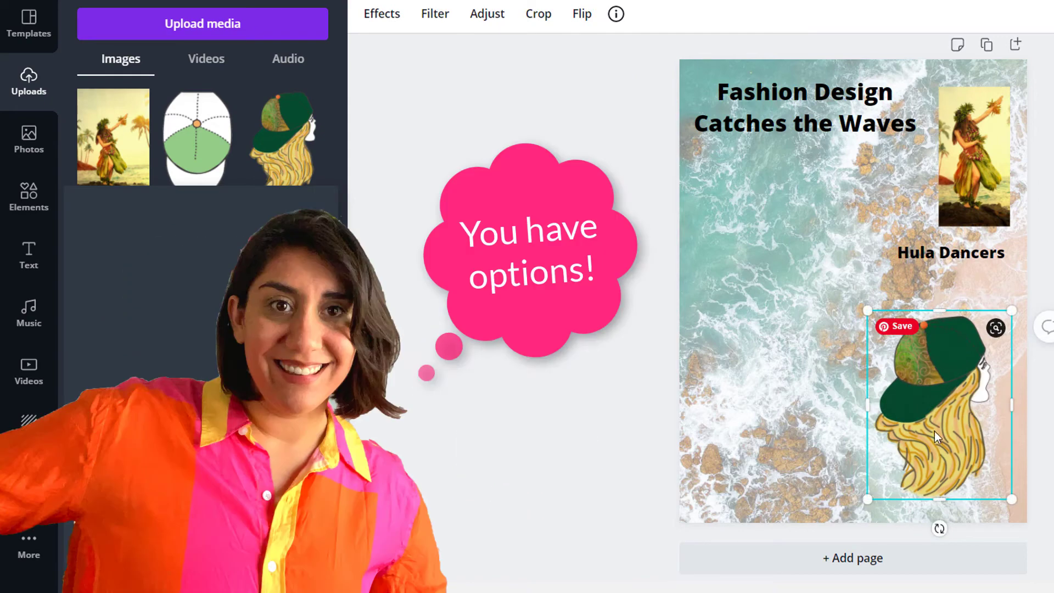
pyautogui.moveTo(935, 432); pyautogui.dragTo(783, 383)
# Step: Add the white-and-green cap flat drawing, shrunk and set under the title above the illustration
pyautogui.click(539, 338)
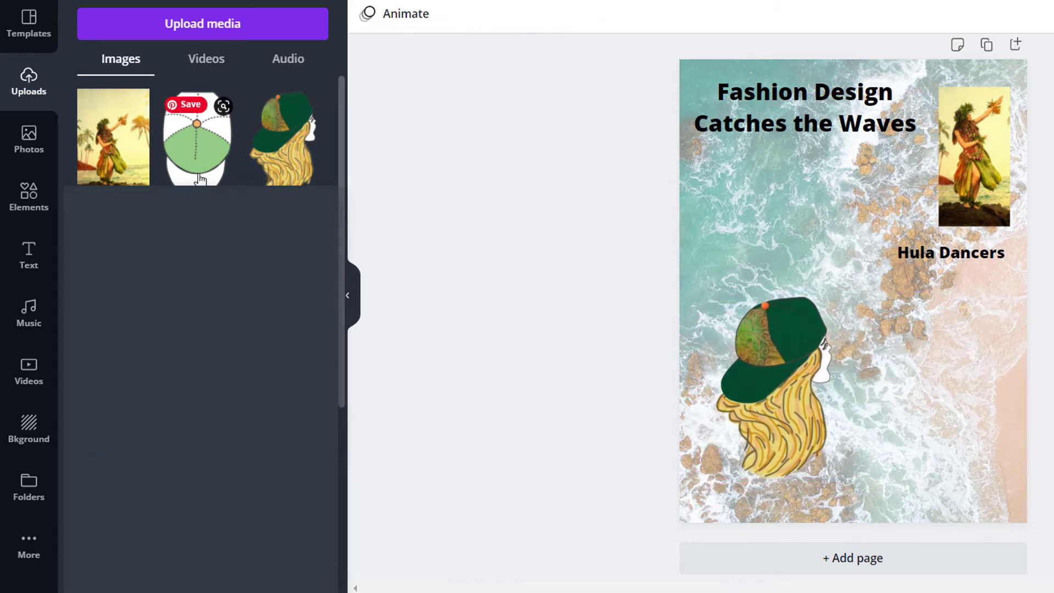
pyautogui.click(190, 163)
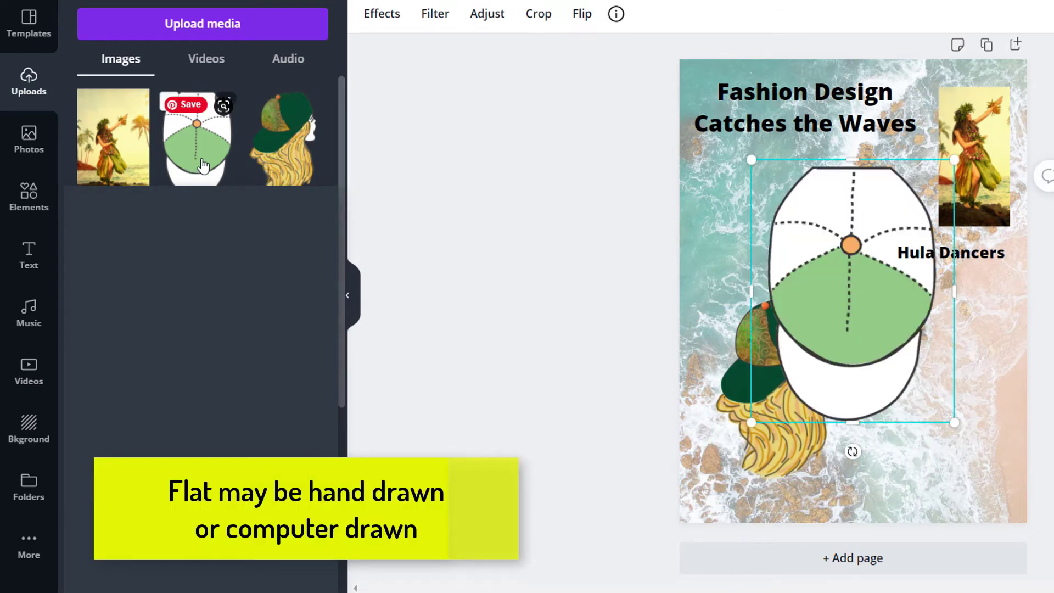
pyautogui.moveTo(955, 160); pyautogui.dragTo(848, 299)
pyautogui.moveTo(809, 391); pyautogui.dragTo(836, 269)
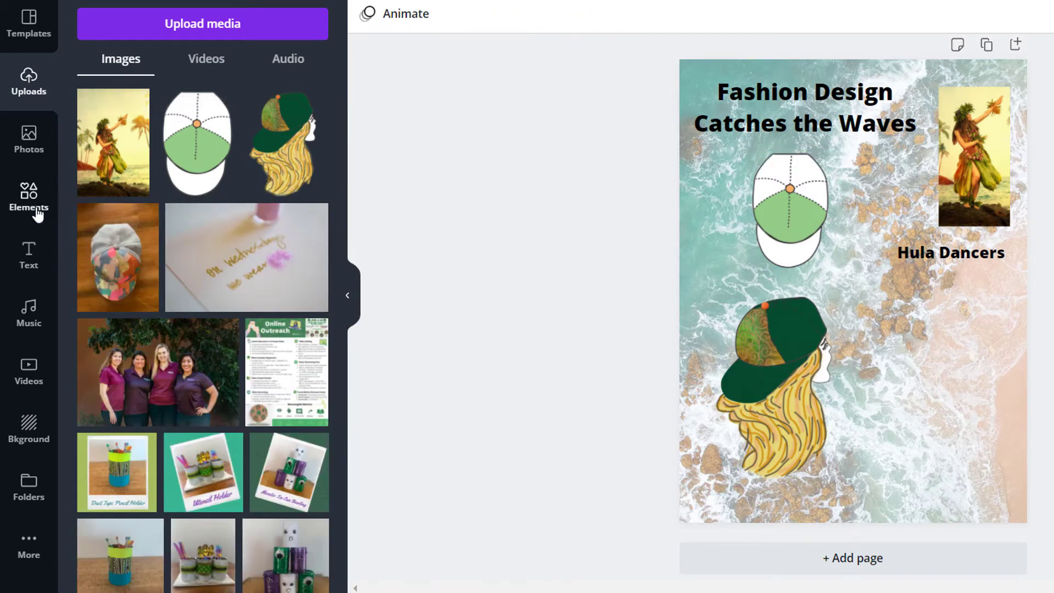
# Step: Add a 2.3×2.3 square shape beside the cap flat drawing
pyautogui.click(35, 214)
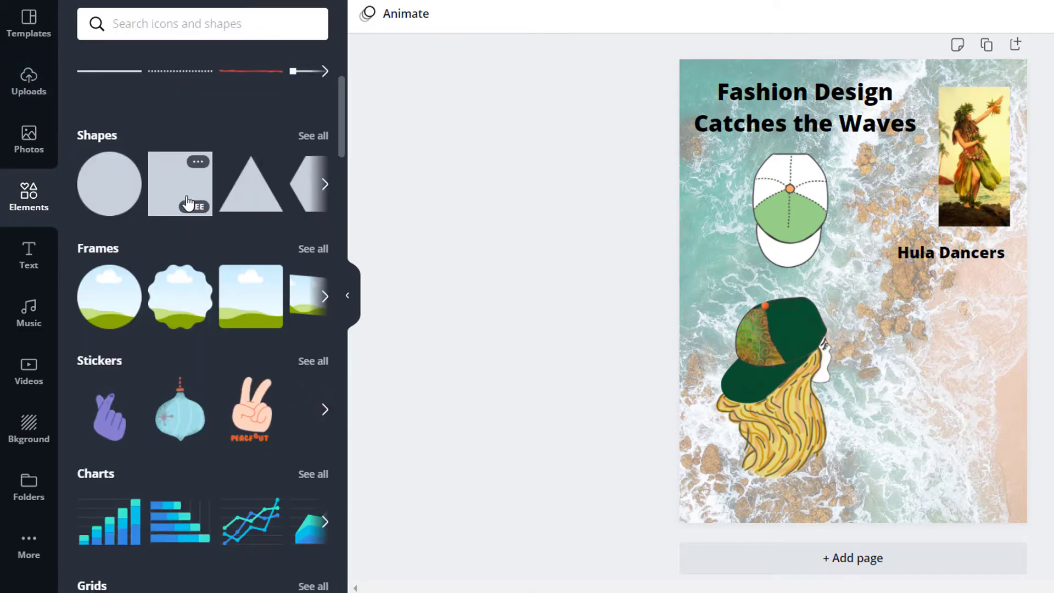
pyautogui.click(189, 203)
pyautogui.moveTo(949, 386); pyautogui.dragTo(824, 261)
pyautogui.moveTo(790, 224); pyautogui.dragTo(721, 184)
pyautogui.moveTo(752, 217); pyautogui.dragTo(731, 207)
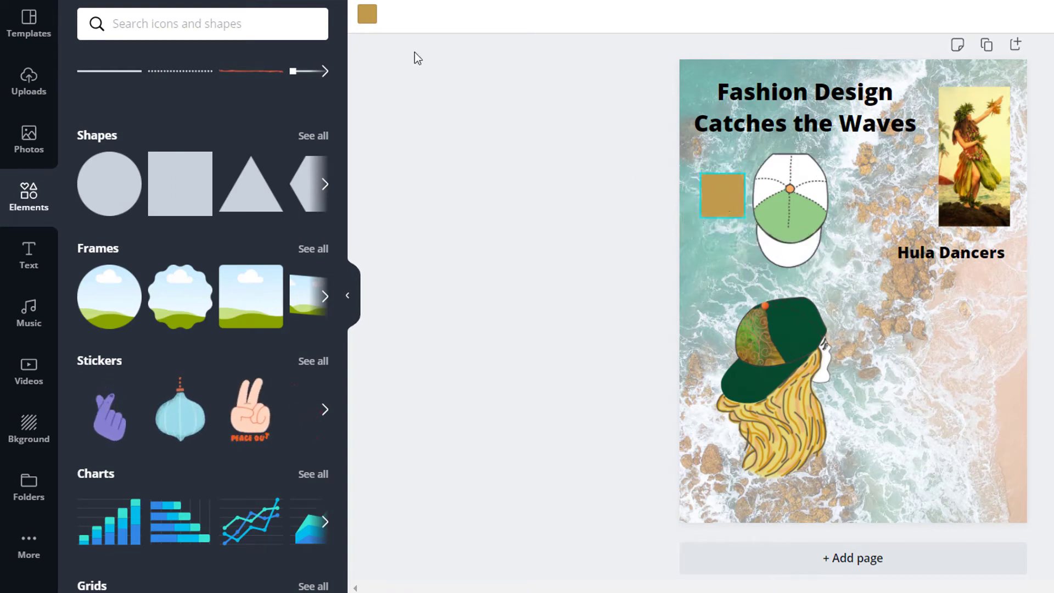
# Step: Recolour the square to the cap's light green from Photo Colors
pyautogui.click(367, 14)
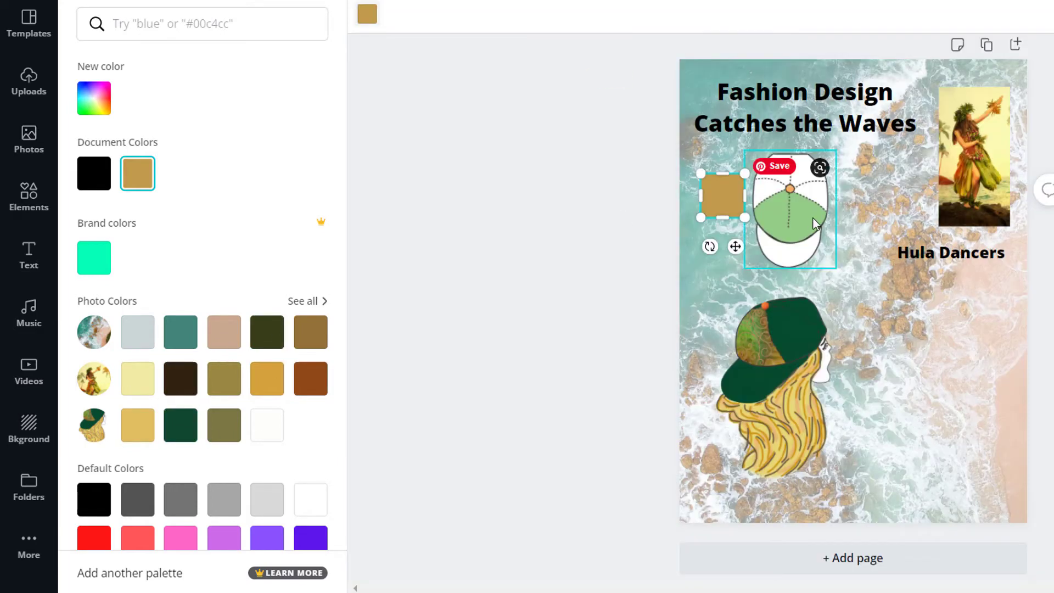
pyautogui.click(307, 302)
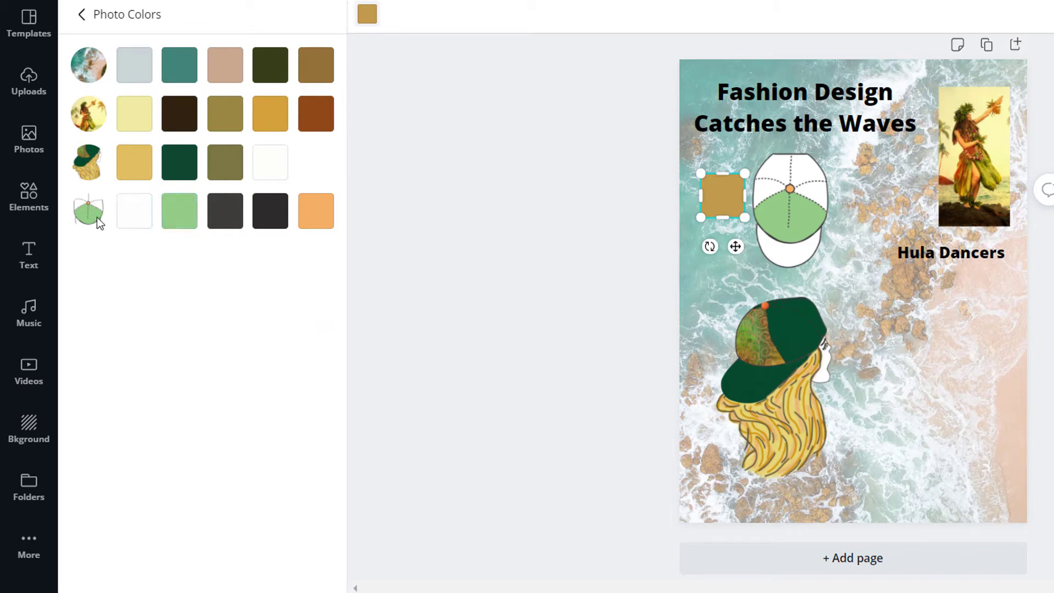
pyautogui.click(184, 224)
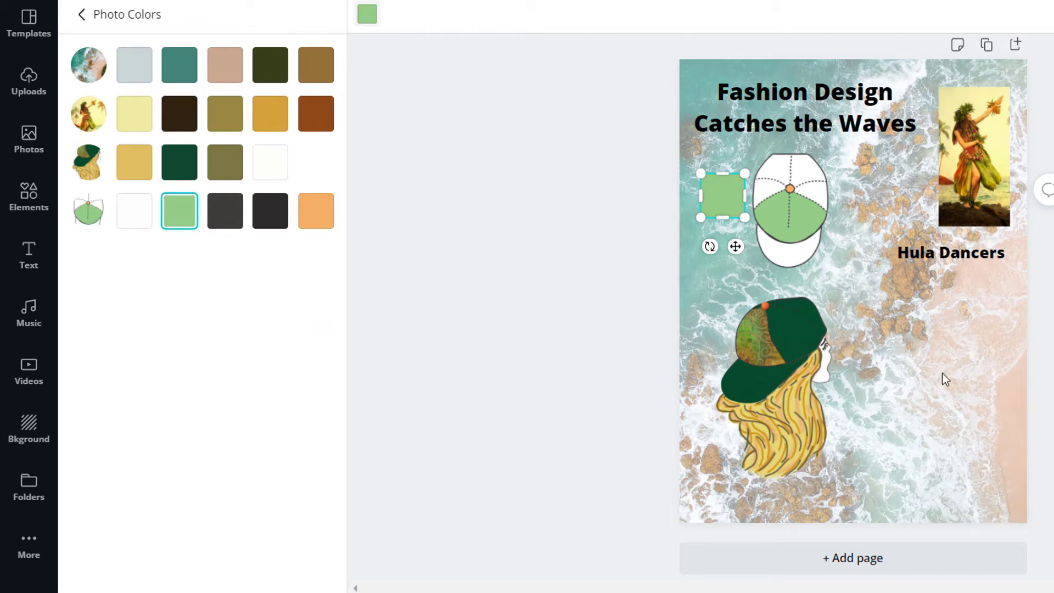
pyautogui.press('Escape')
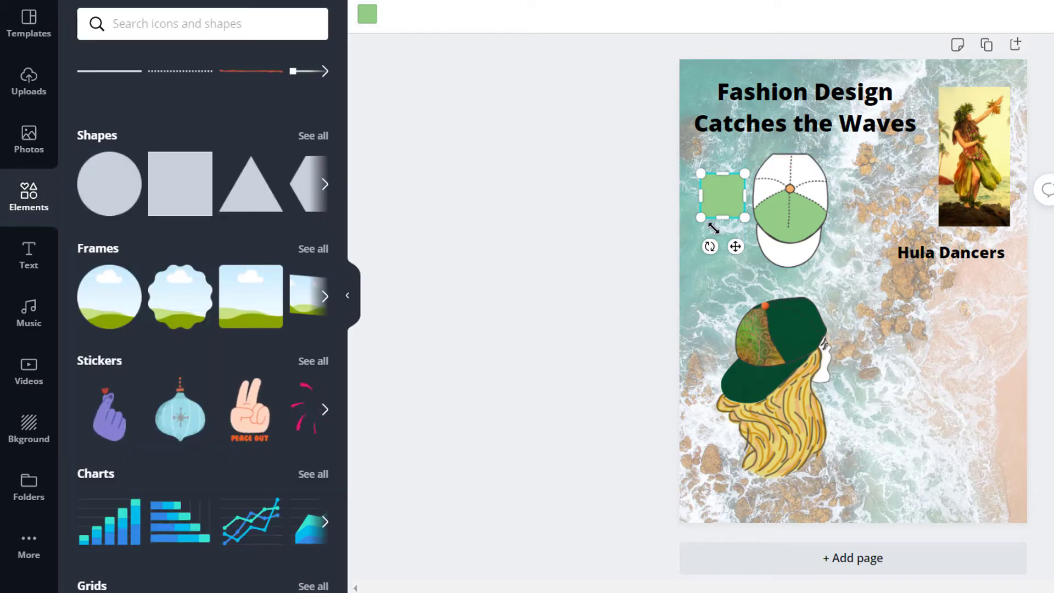
# Step: Add a subheading reading 'Fabric Print' and widen it to fit on one line
pyautogui.click(31, 258)
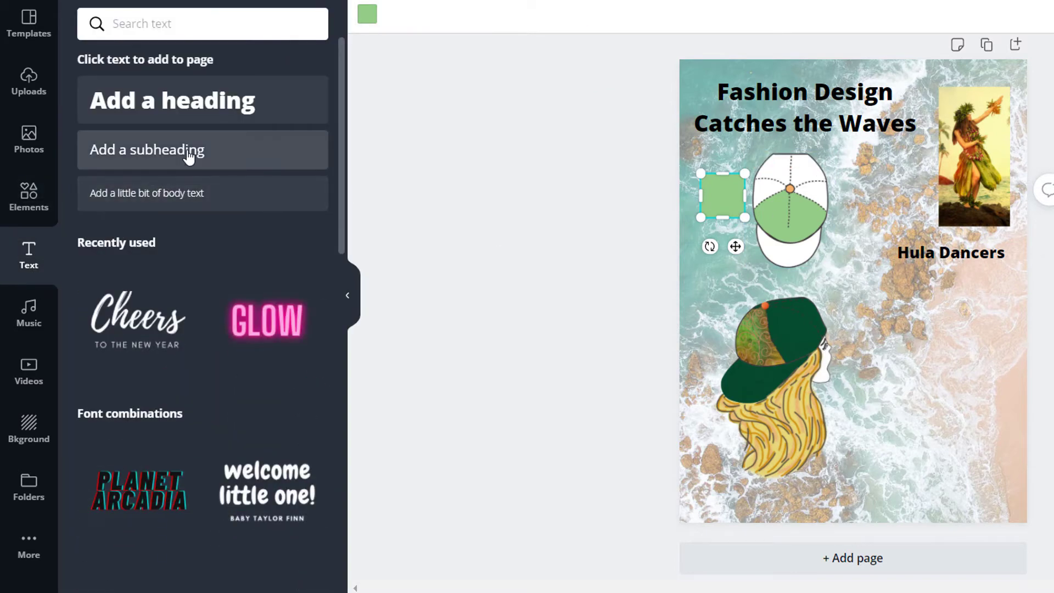
pyautogui.click(190, 156)
pyautogui.write('Fabric Print')
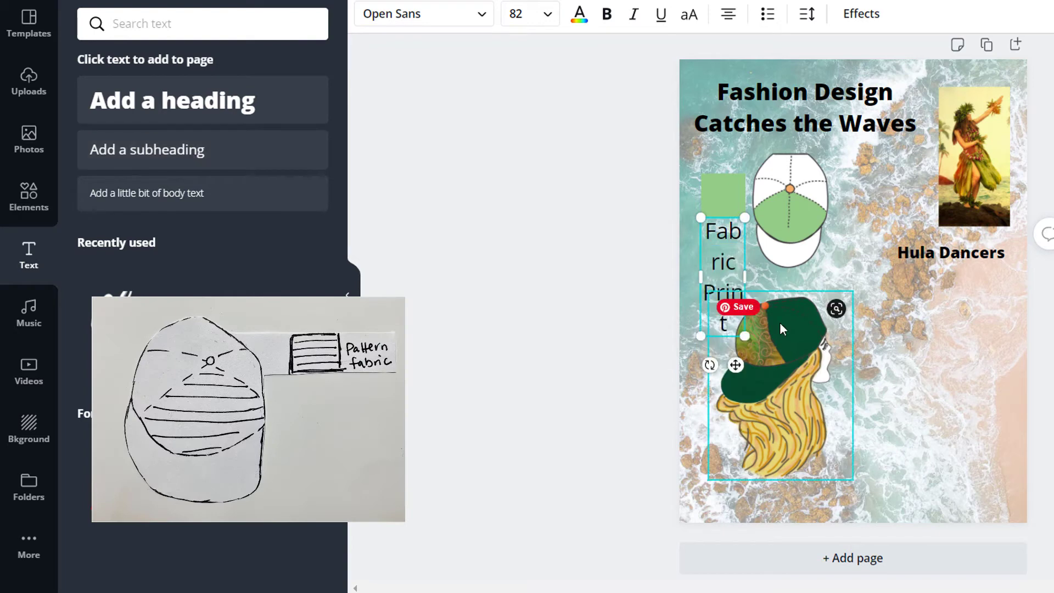
pyautogui.moveTo(750, 257)
pyautogui.mouseDown()
pyautogui.moveTo(855, 252)
pyautogui.moveTo(764, 222)
pyautogui.mouseUp()
# Step: Move the Fabric Print label just beneath the green fabric swatch
pyautogui.click(549, 13)
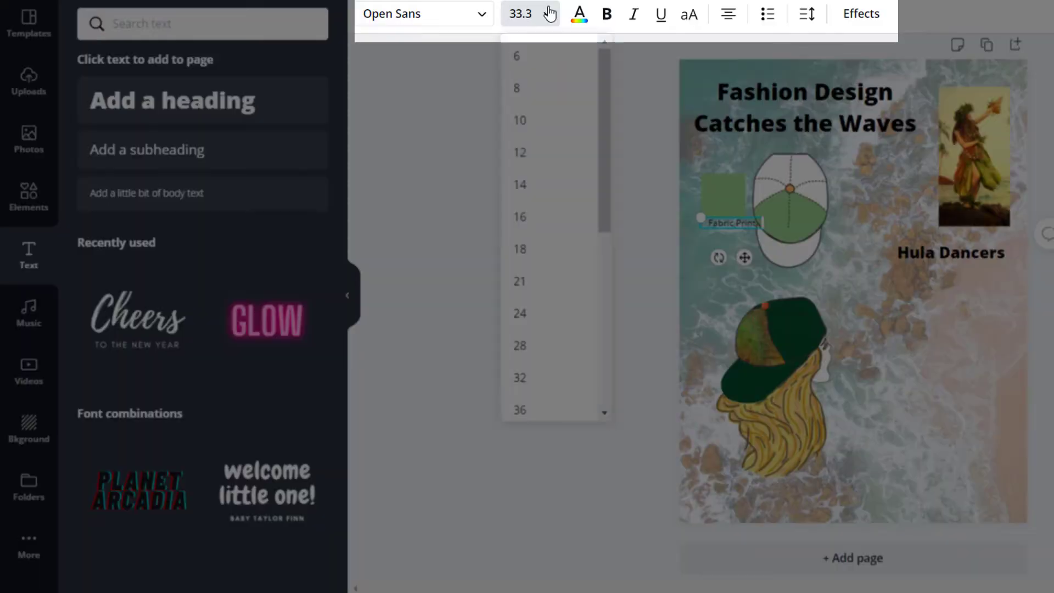
pyautogui.click(549, 14)
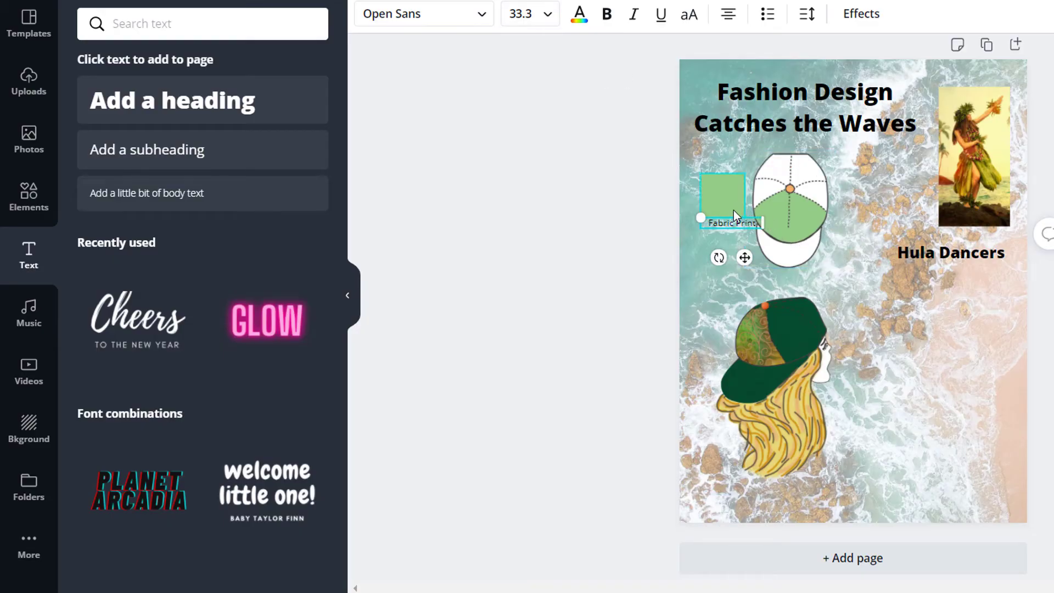
pyautogui.moveTo(745, 211)
pyautogui.mouseDown()
pyautogui.moveTo(736, 215)
pyautogui.moveTo(745, 228)
pyautogui.mouseUp()
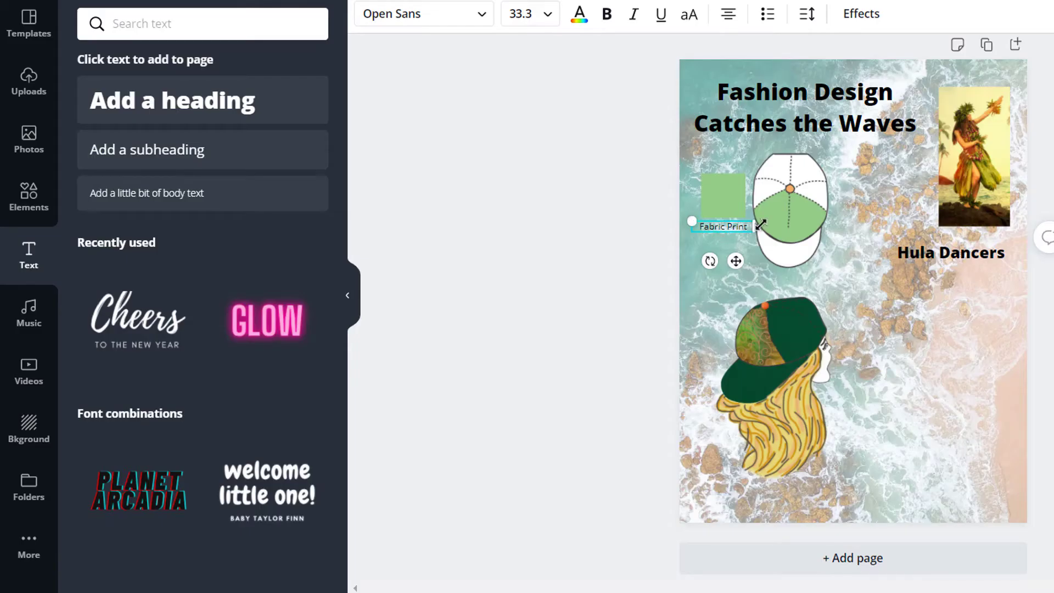
pyautogui.click(448, 15)
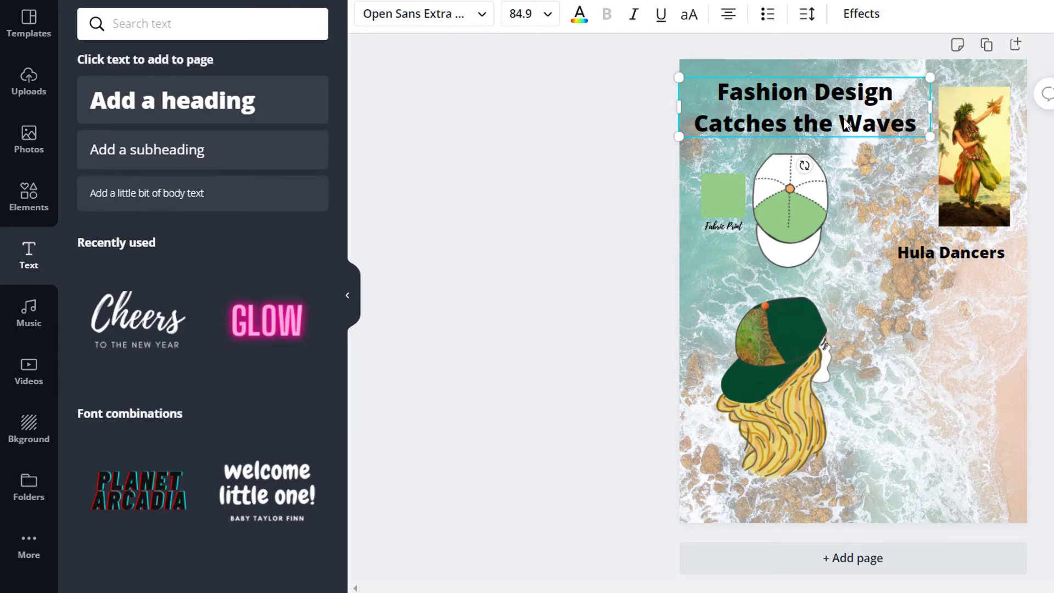
# Step: Set the title in Playlist Script and break it into 'Fashion Design' / 'Catches the Waves'
pyautogui.click(483, 16)
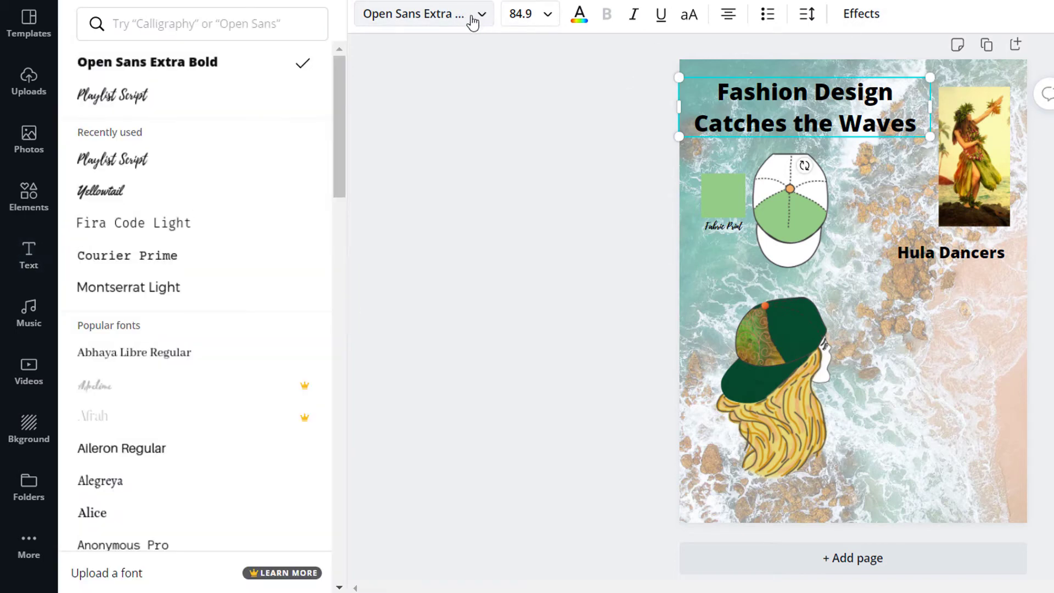
pyautogui.scroll(-8, 212, 388)
pyautogui.scroll(8, 214, 365)
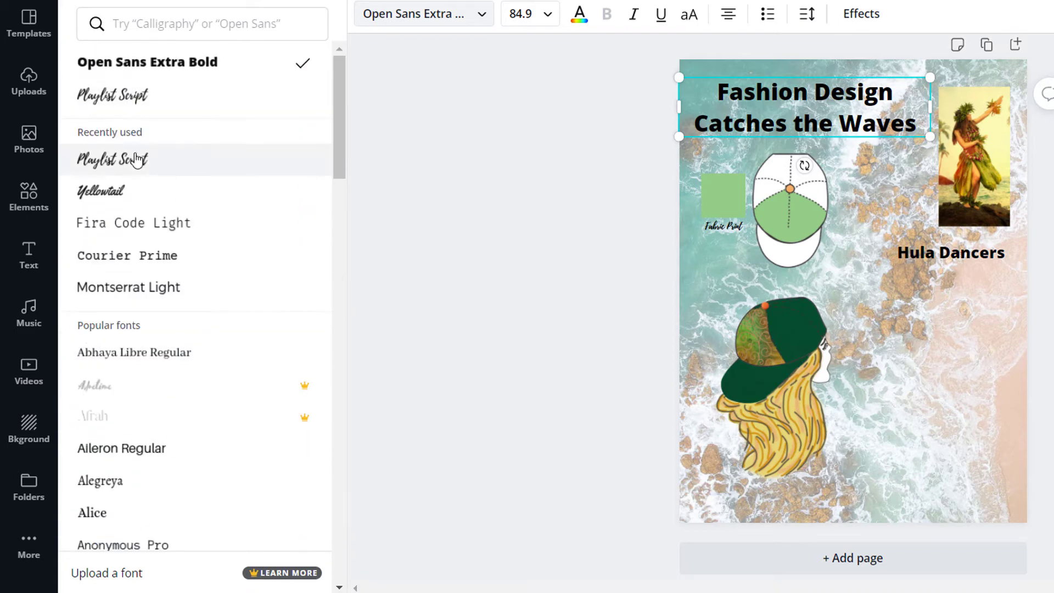
pyautogui.click(137, 161)
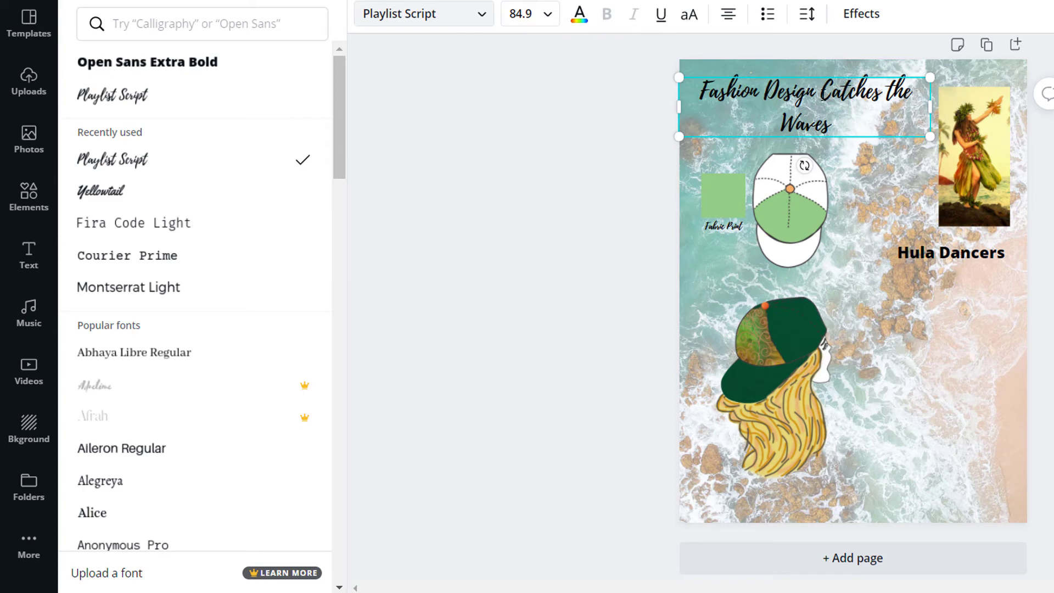
pyautogui.click(823, 97)
pyautogui.press('Return')
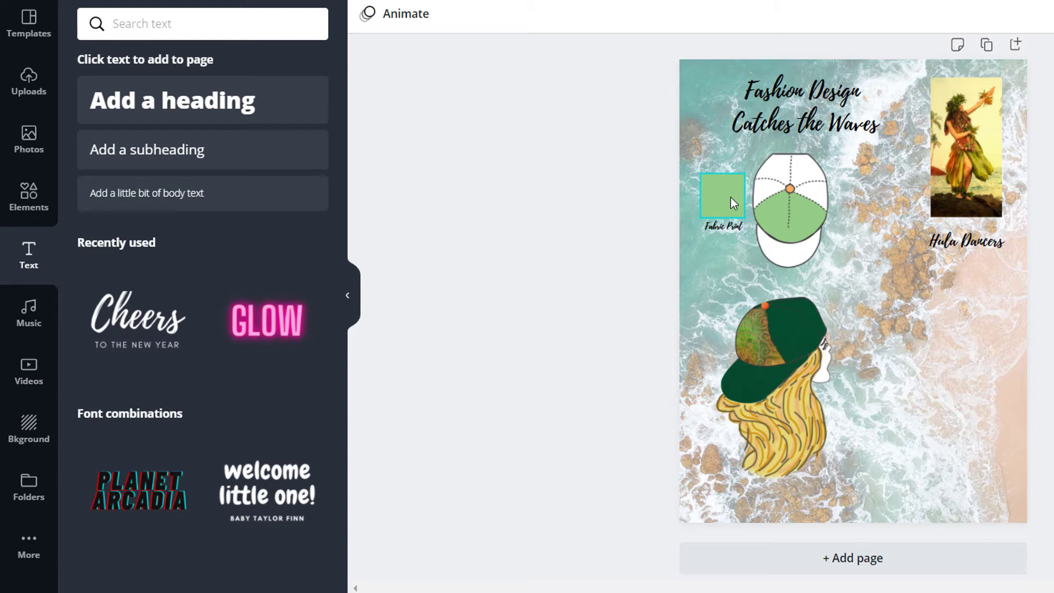
# Step: Add a square shape and stretch it to cover the whole page
pyautogui.click(29, 216)
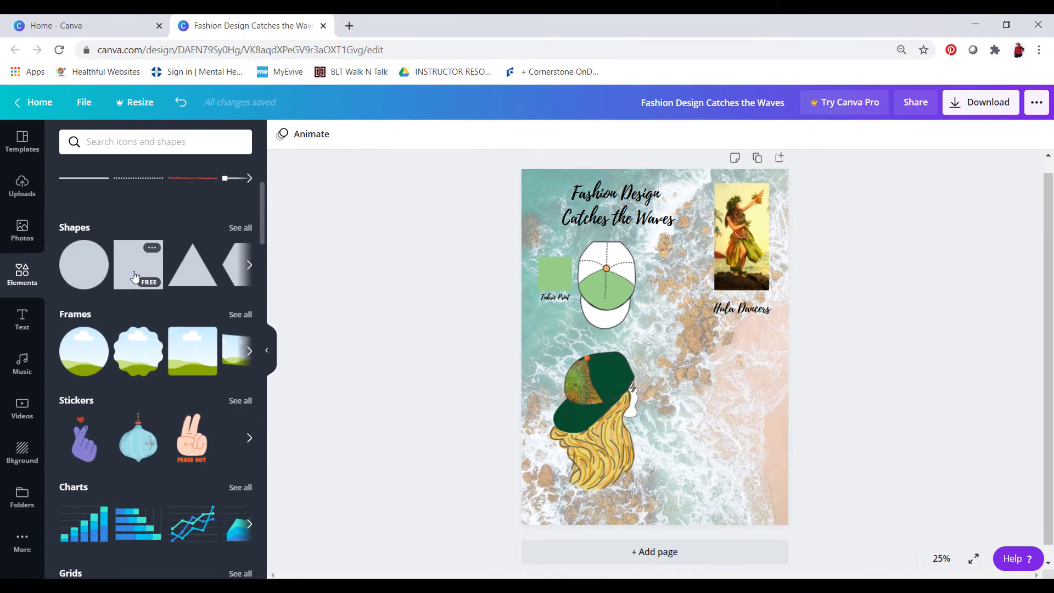
pyautogui.click(135, 276)
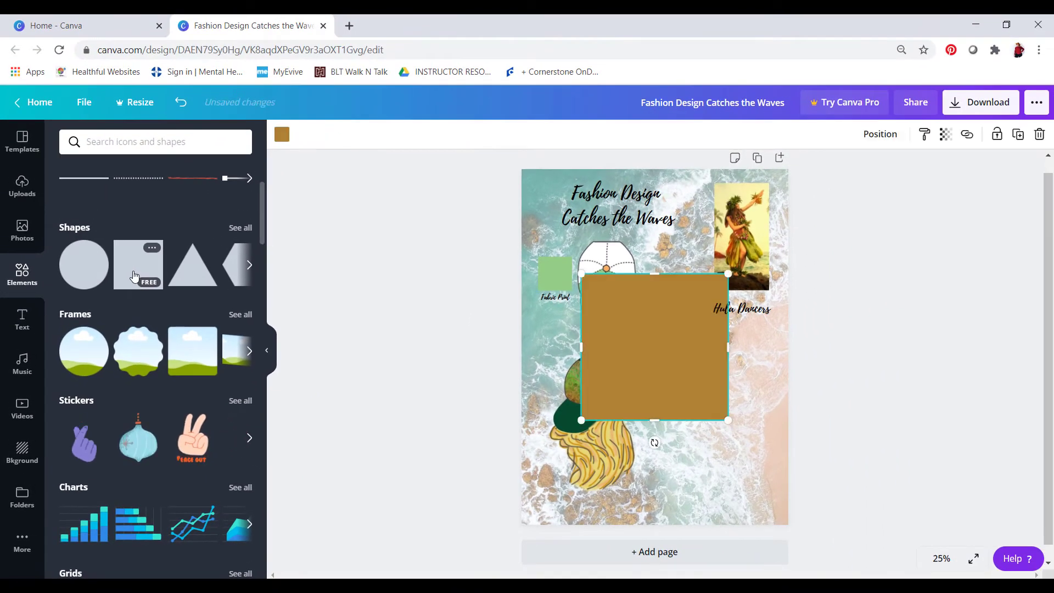
pyautogui.moveTo(636, 380); pyautogui.dragTo(566, 260)
pyautogui.moveTo(680, 345); pyautogui.dragTo(895, 552)
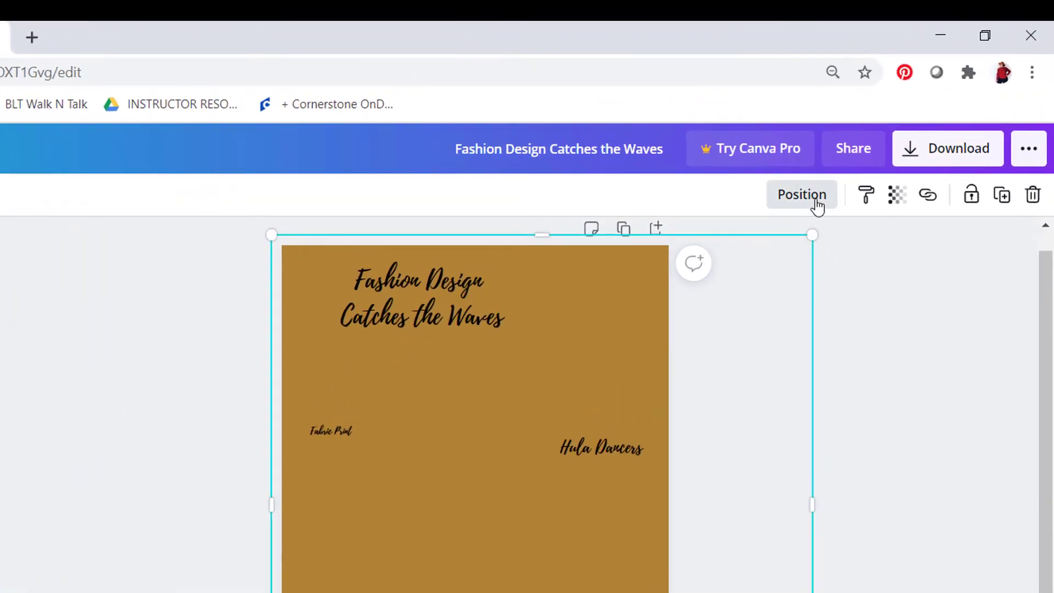
# Step: Send the brown square backward until it sits behind every other element
pyautogui.click(818, 205)
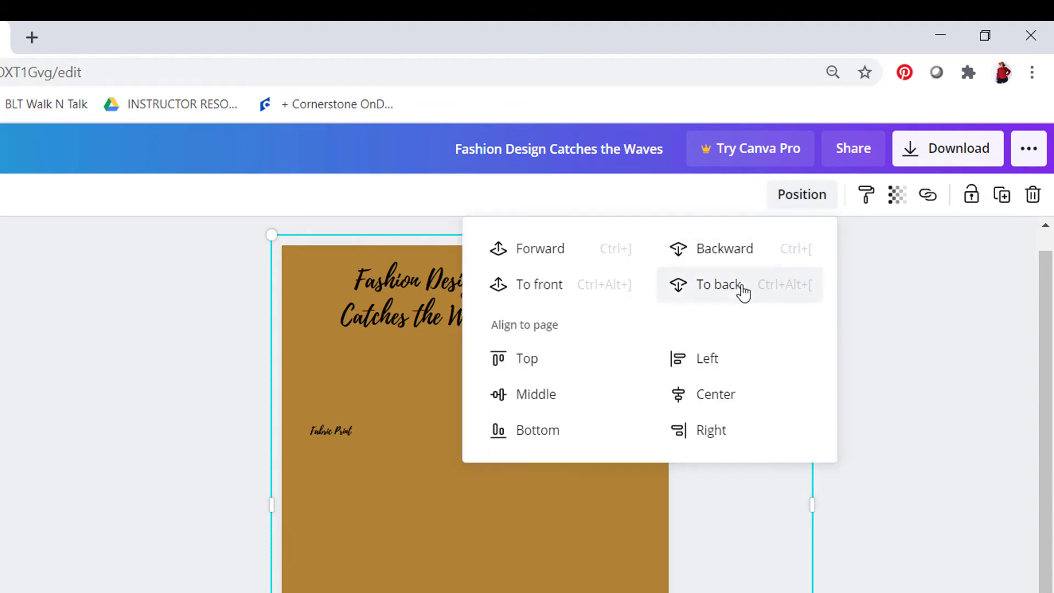
pyautogui.click(744, 256)
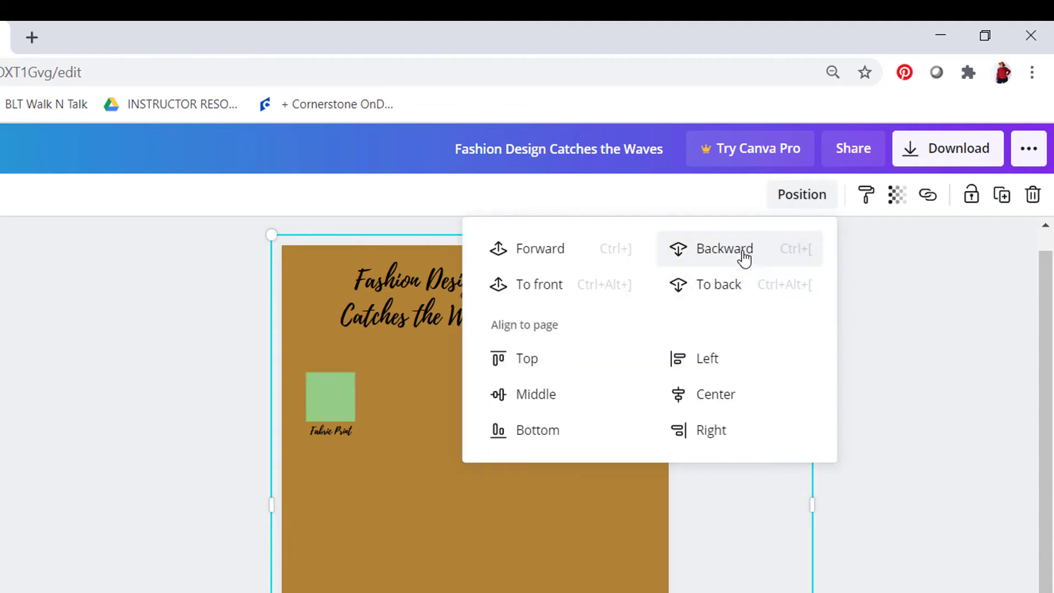
pyautogui.click(744, 257)
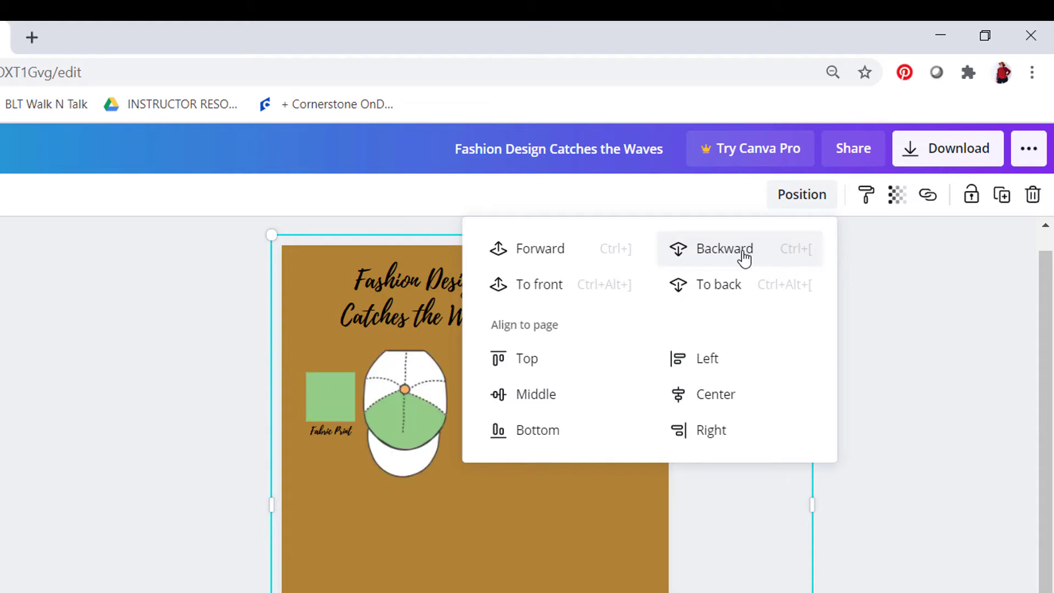
pyautogui.click(744, 257)
pyautogui.click(744, 256)
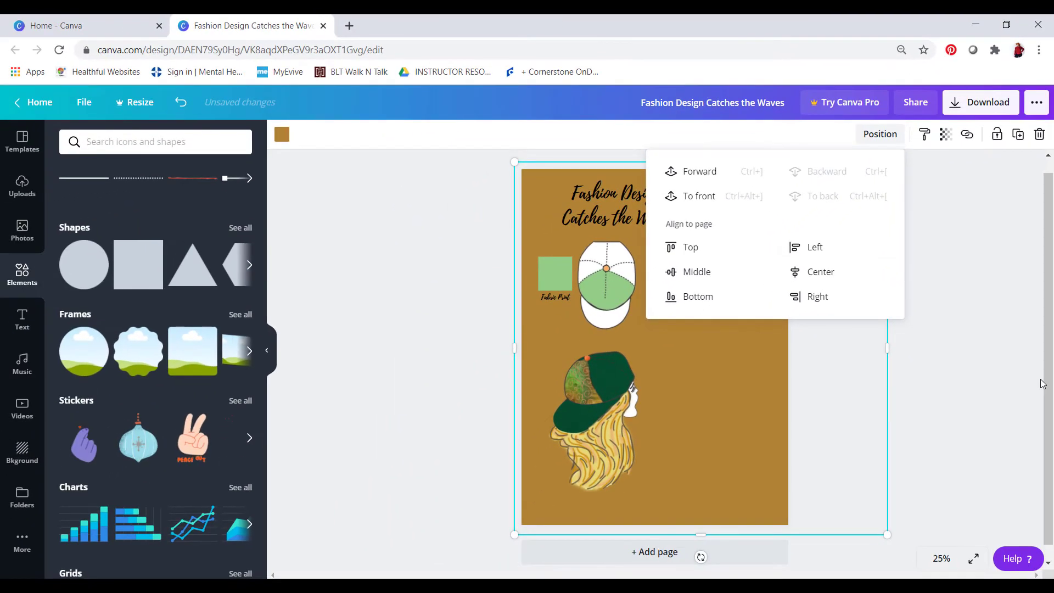
pyautogui.click(1028, 544)
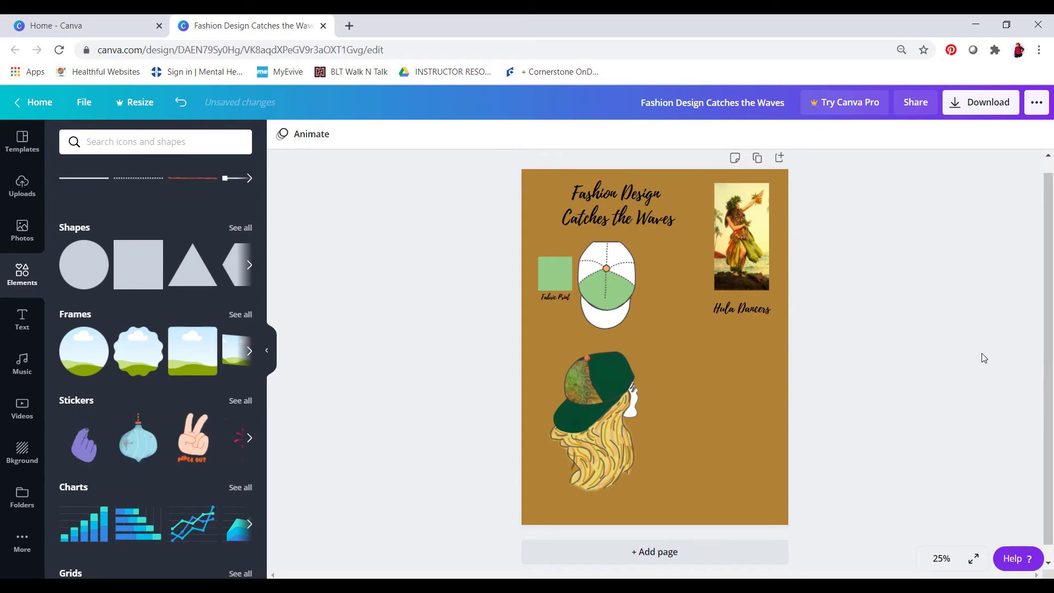
# Step: Lower the background square's transparency to about 56 so the ocean shows through
pyautogui.click(719, 429)
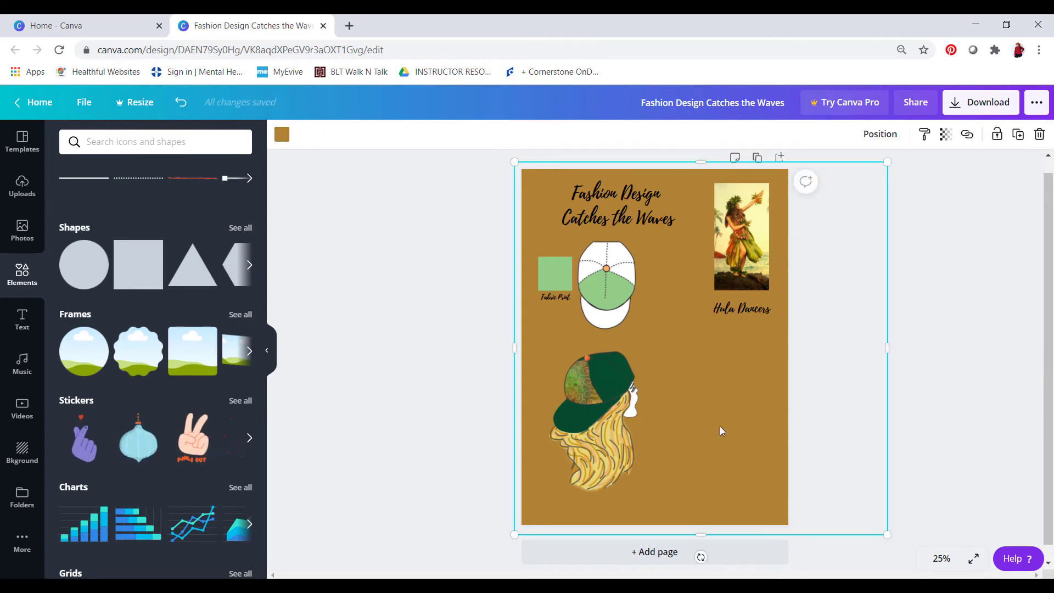
pyautogui.click(946, 134)
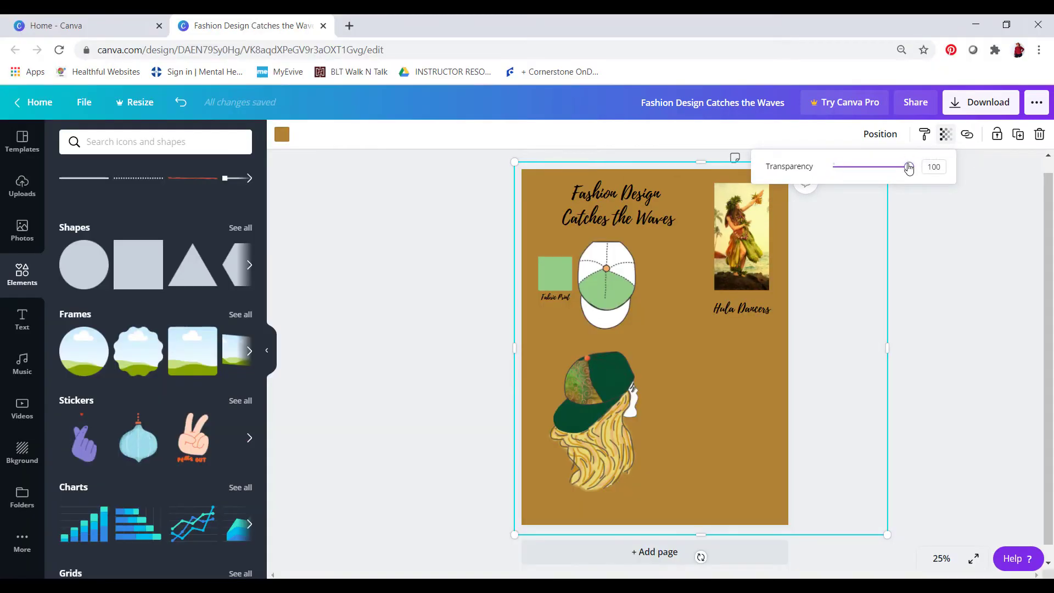
pyautogui.moveTo(908, 167); pyautogui.dragTo(875, 170)
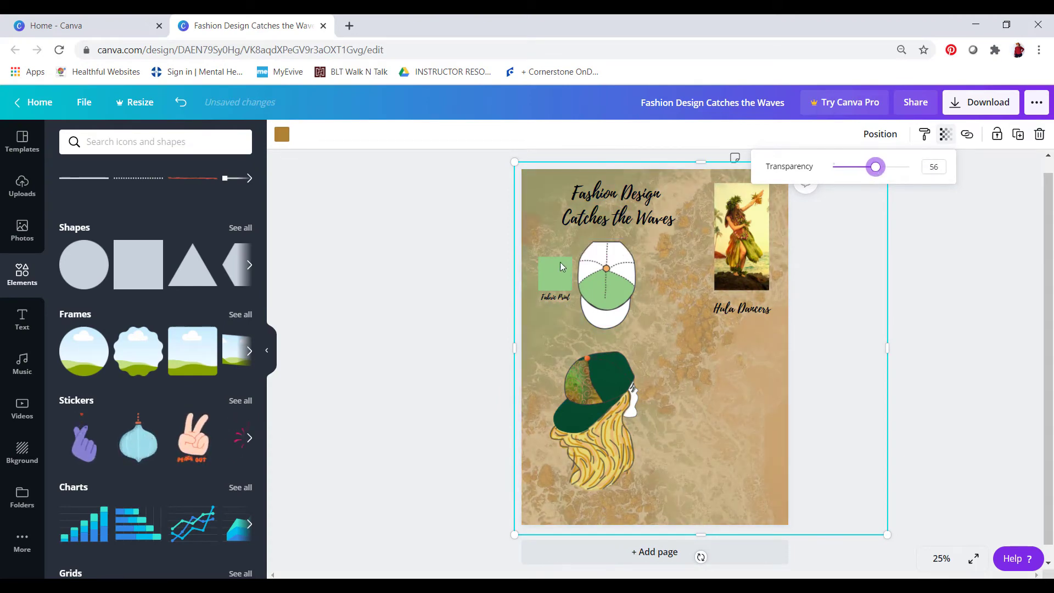
# Step: Recolour the background square a dark green from the photo colours
pyautogui.click(283, 139)
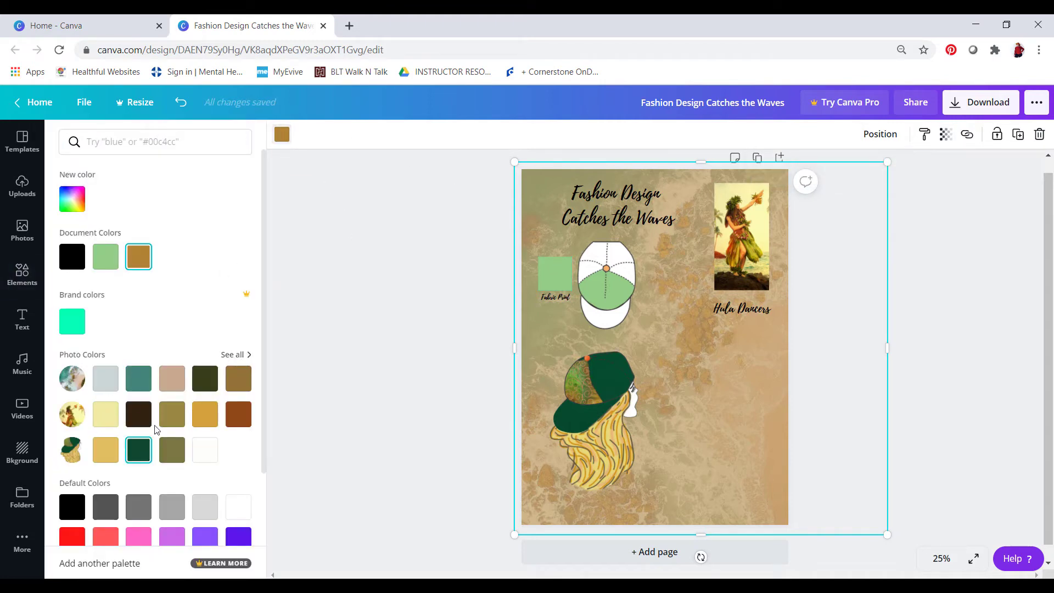
pyautogui.click(68, 199)
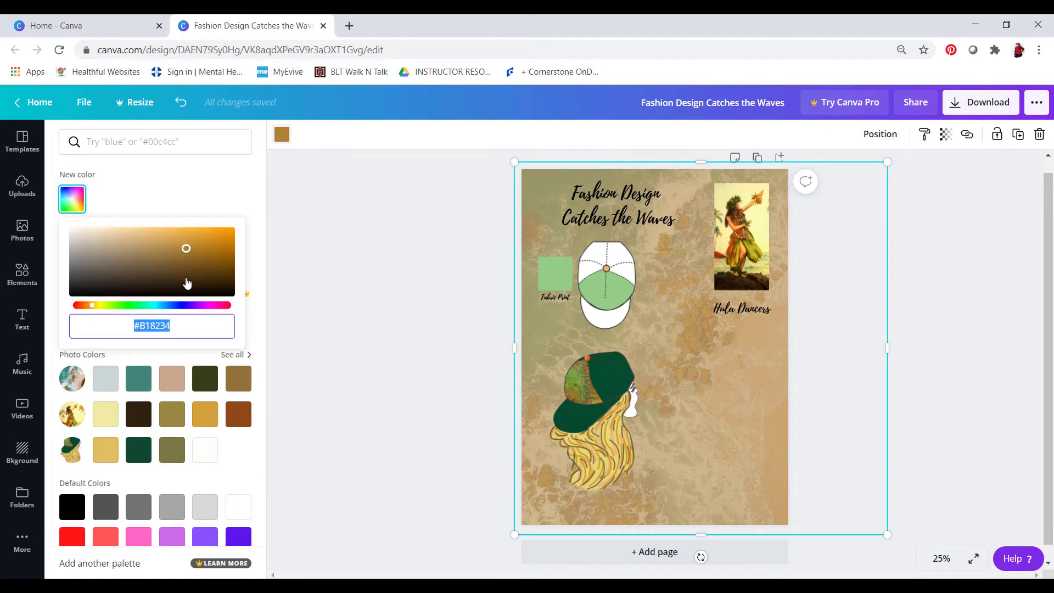
pyautogui.click(188, 188)
pyautogui.click(138, 450)
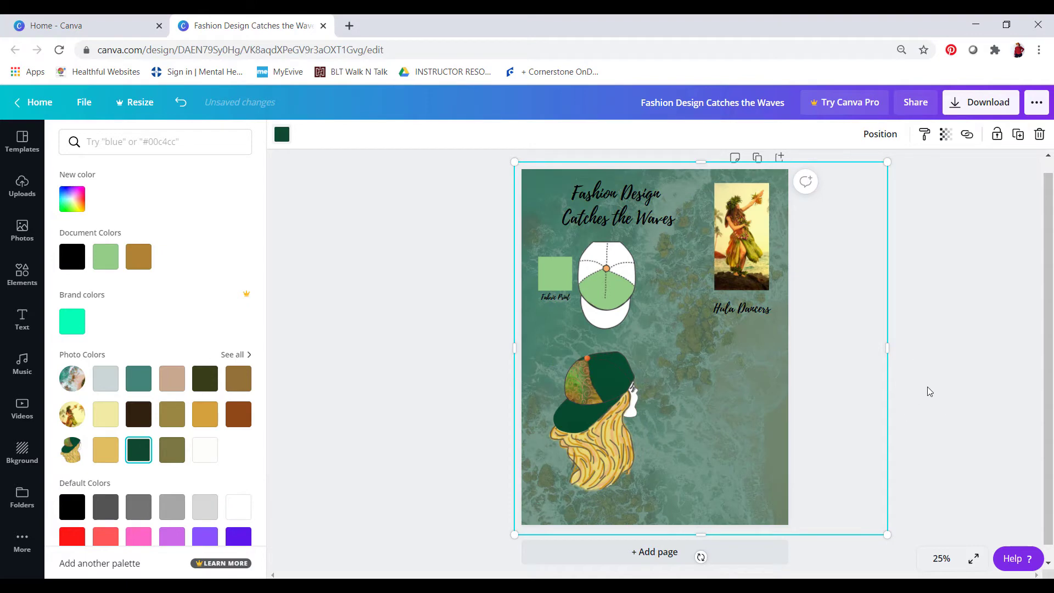
pyautogui.click(937, 338)
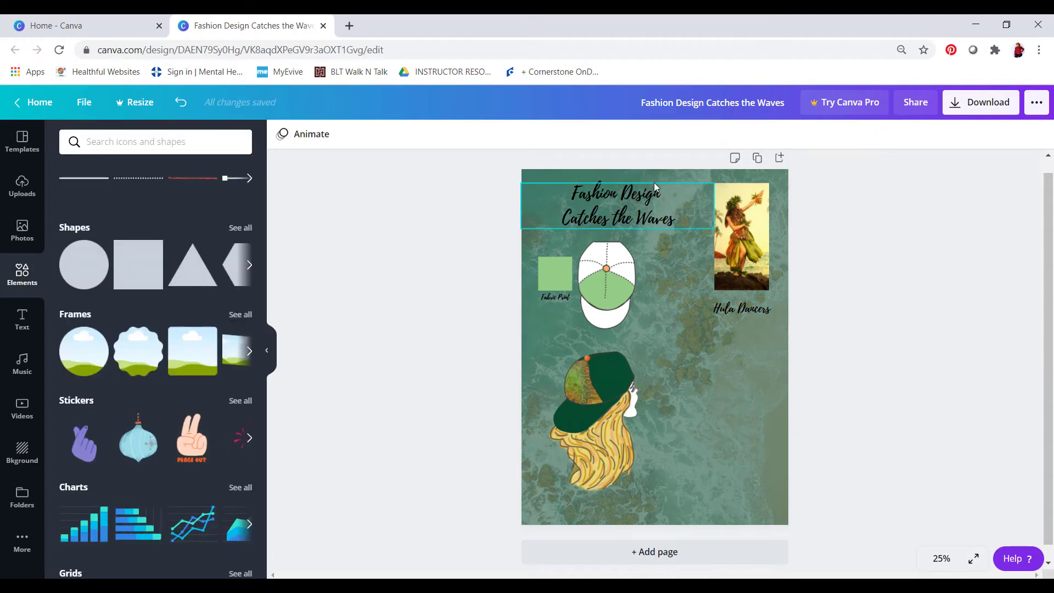
# Step: Make the title and the Hula Dancers caption white
pyautogui.click(657, 216)
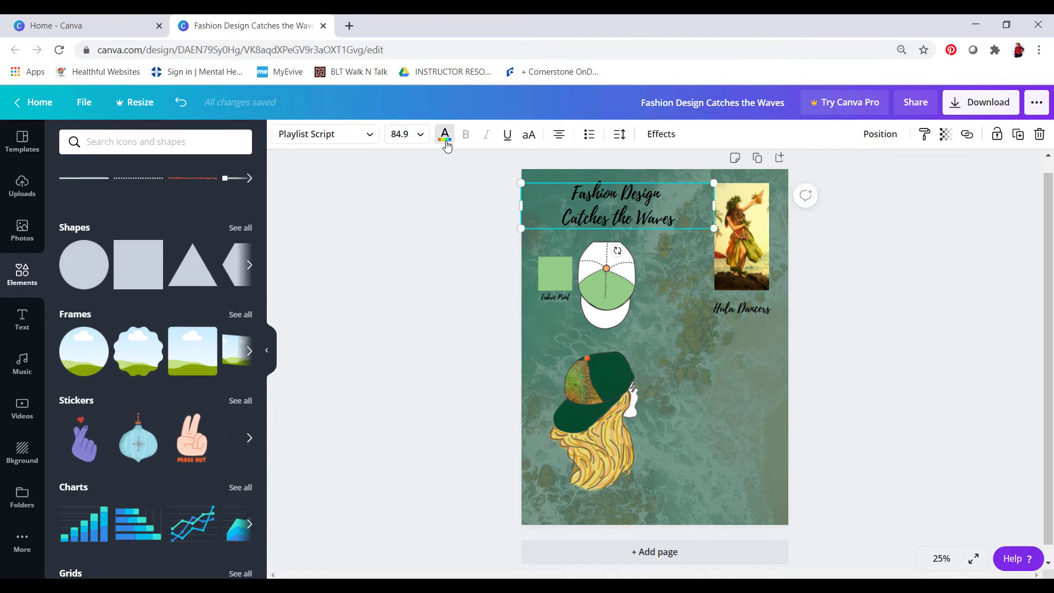
pyautogui.click(445, 134)
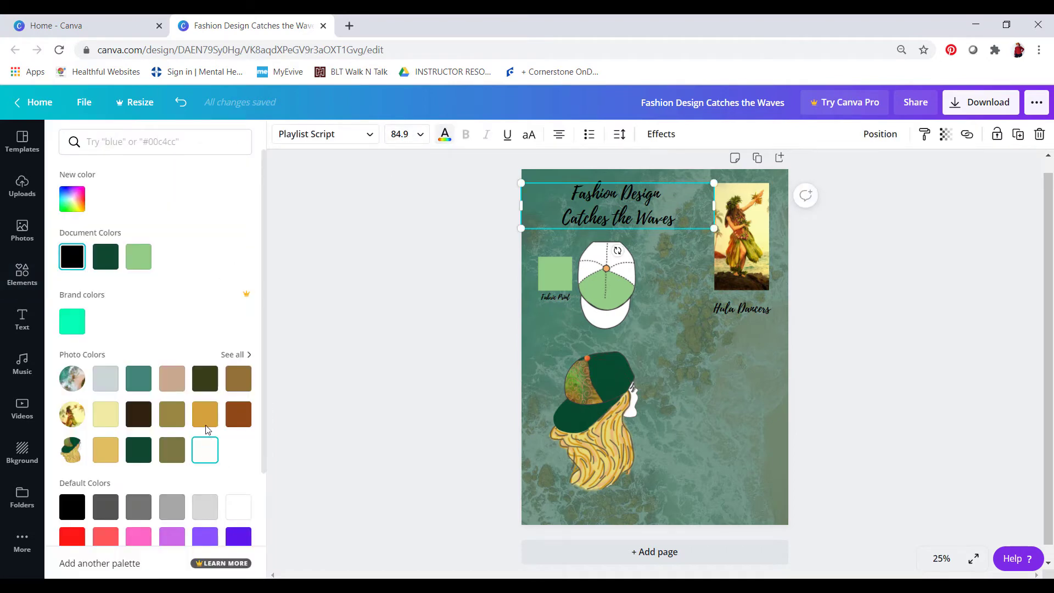
pyautogui.click(217, 444)
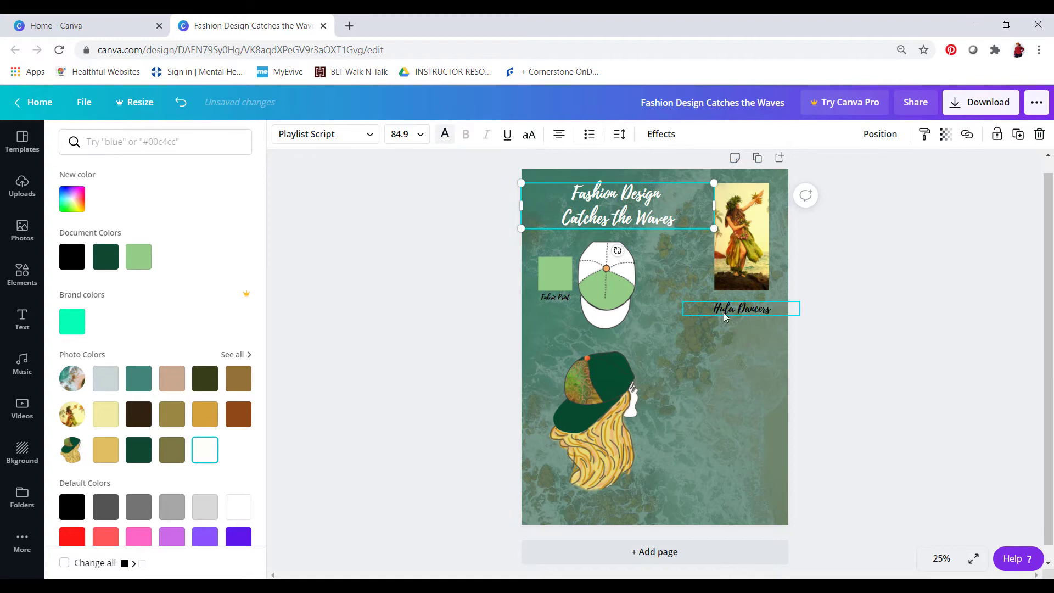
pyautogui.click(725, 317)
pyautogui.click(214, 457)
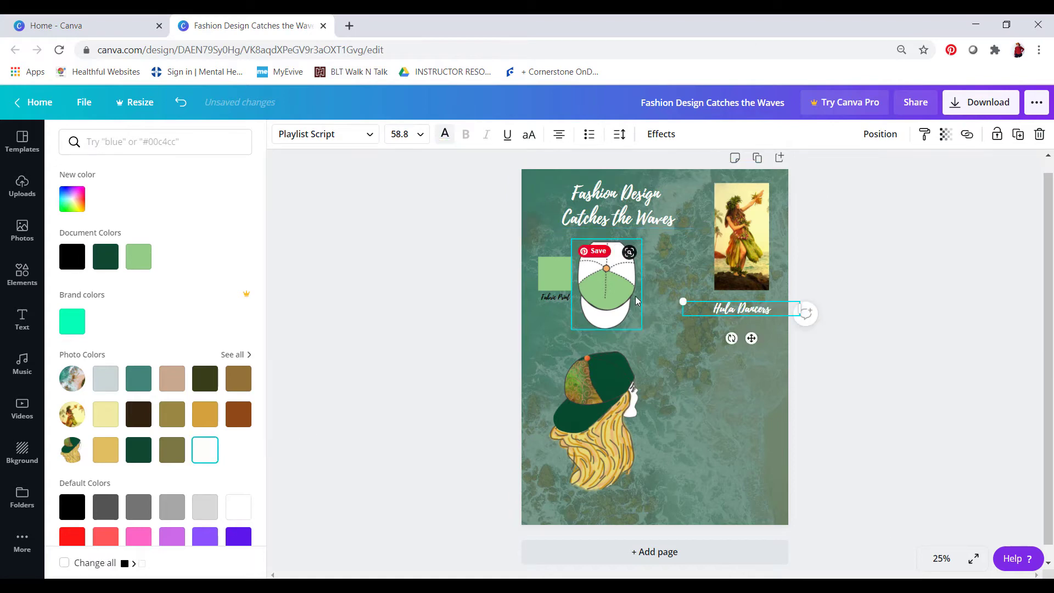
pyautogui.click(558, 297)
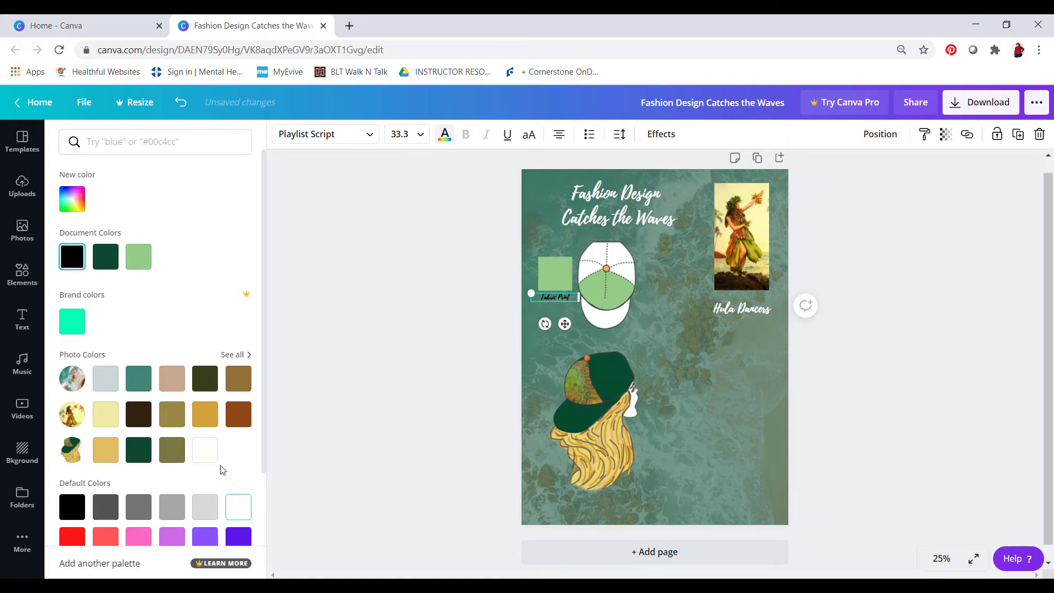
pyautogui.press('Escape')
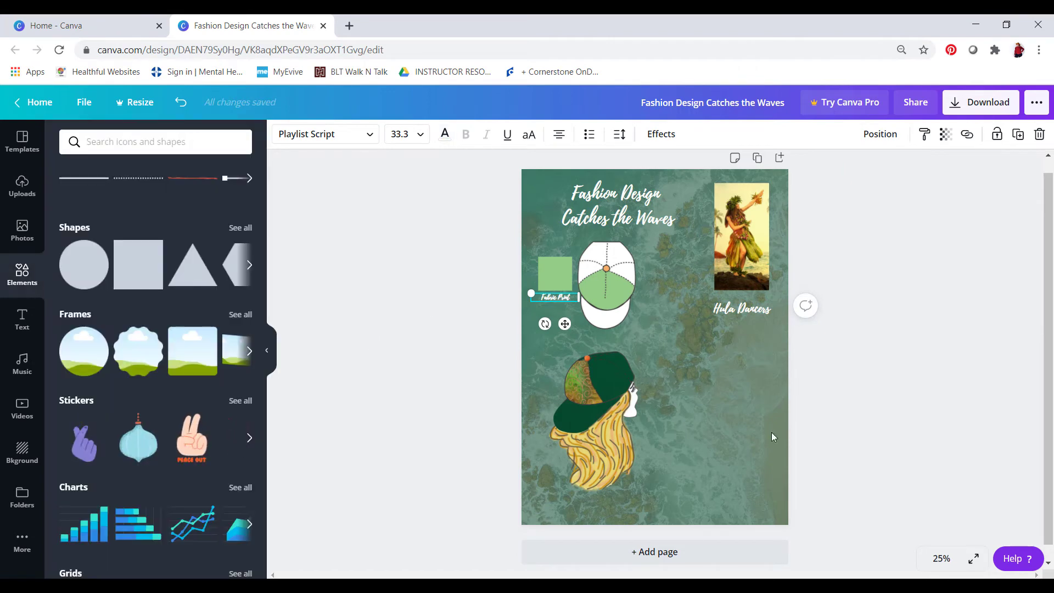
pyautogui.click(850, 377)
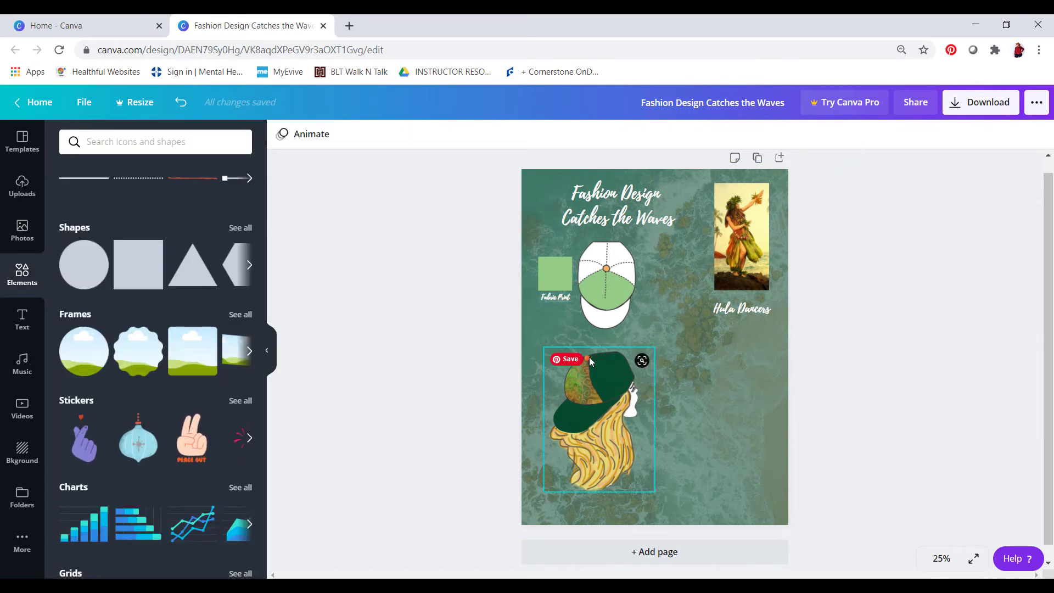
# Step: Duplicate the Hula Dancers caption, move it to the page bottom, and retype it 'Illustration'
pyautogui.click(743, 308)
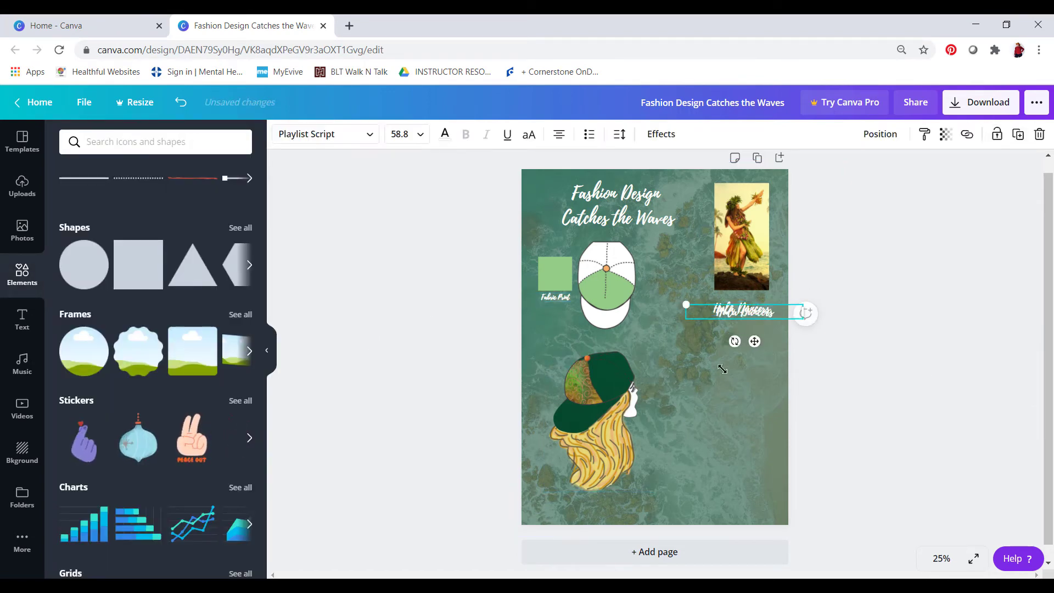
pyautogui.hotkey('ctrl', 'd')
pyautogui.moveTo(744, 311); pyautogui.dragTo(614, 505)
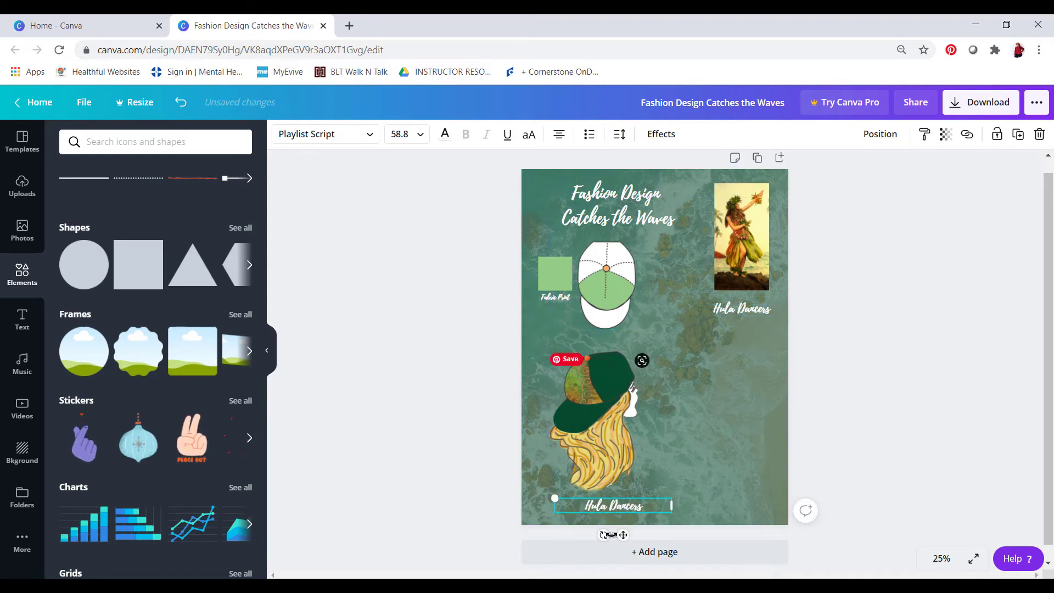
pyautogui.doubleClick(626, 505)
pyautogui.hotkey('ctrl', 'a')
pyautogui.write('Illustration')
# Step: Nudge the Illustration caption left and move Hula Dancers up closer to its photo
pyautogui.click(598, 527)
pyautogui.moveTo(614, 505); pyautogui.dragTo(599, 505)
pyautogui.click(775, 347)
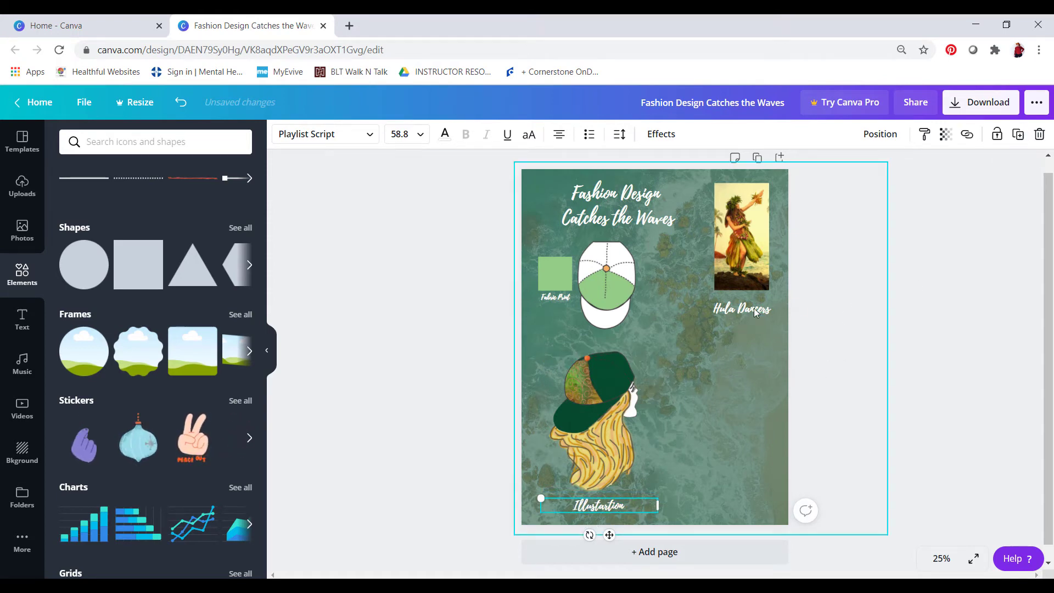
pyautogui.moveTo(755, 312); pyautogui.dragTo(756, 301)
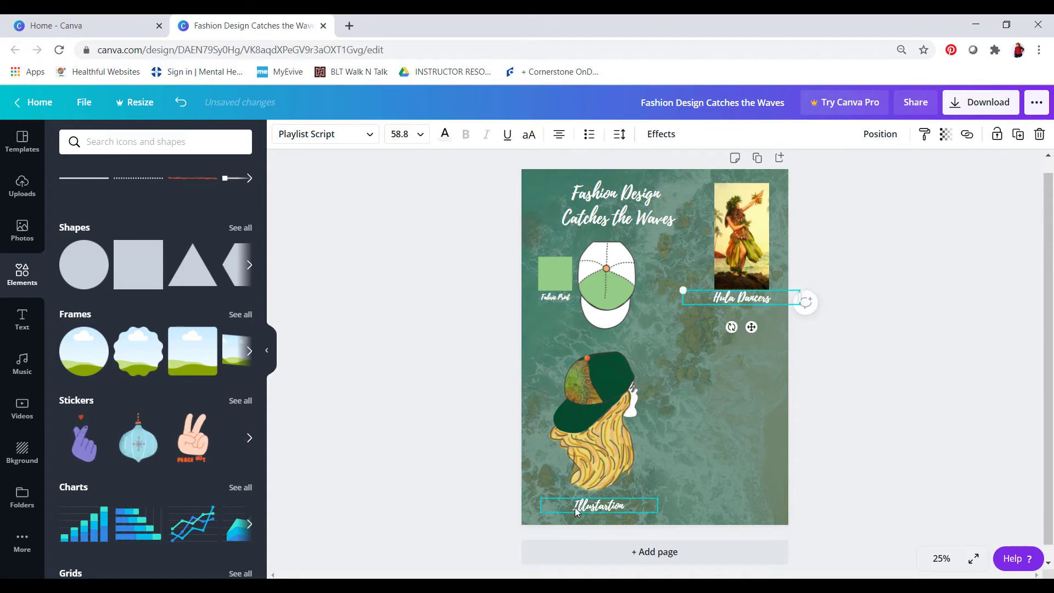
pyautogui.click(599, 506)
pyautogui.click(20, 315)
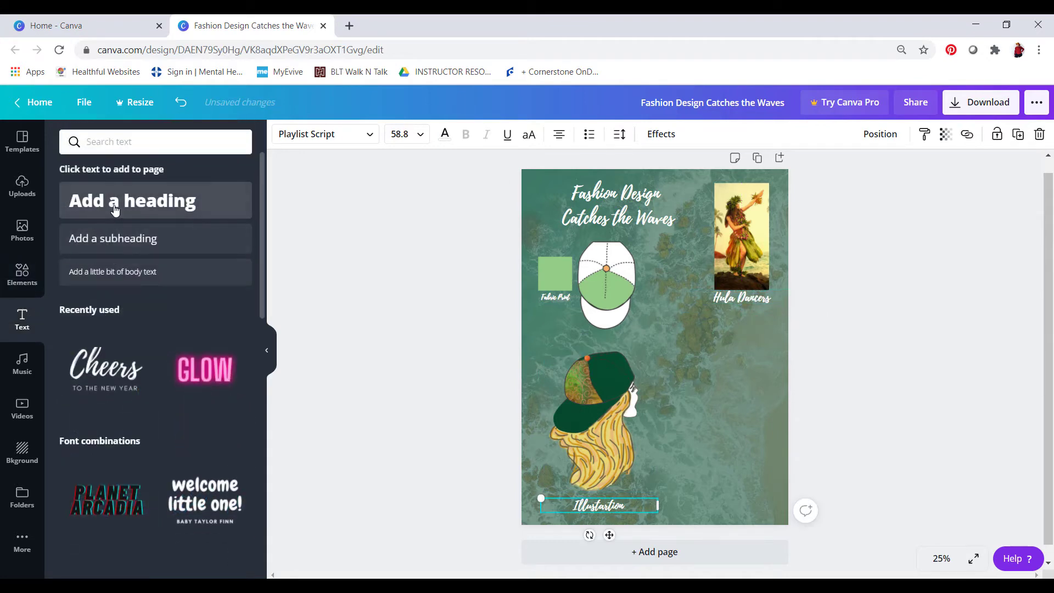
# Step: Duplicate the Illustration caption, retype it 'Flat', and place it beside the cap flat drawing
pyautogui.moveTo(113, 270); pyautogui.dragTo(141, 242)
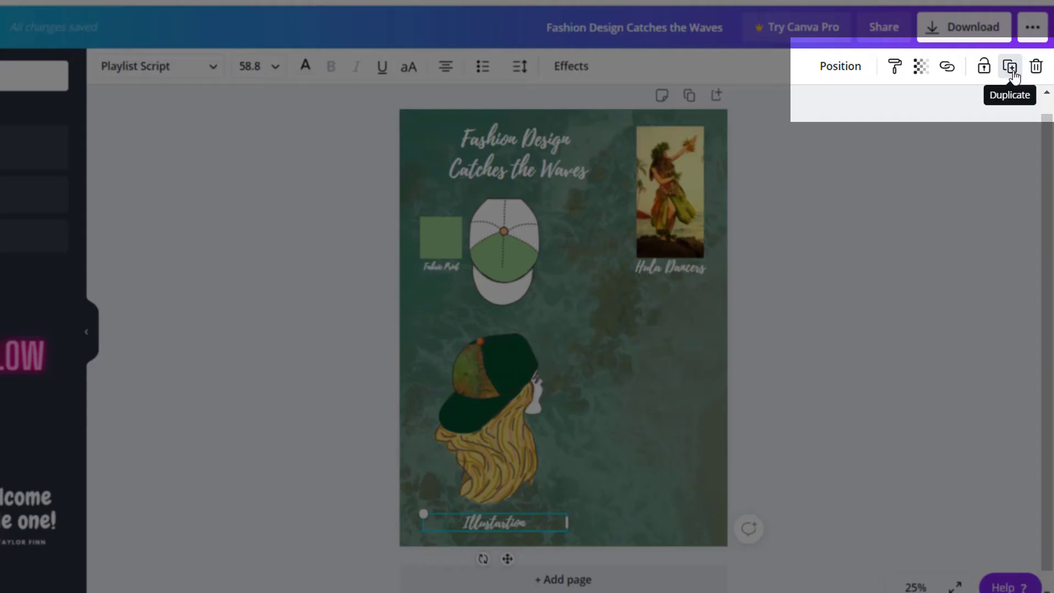
pyautogui.click(1014, 77)
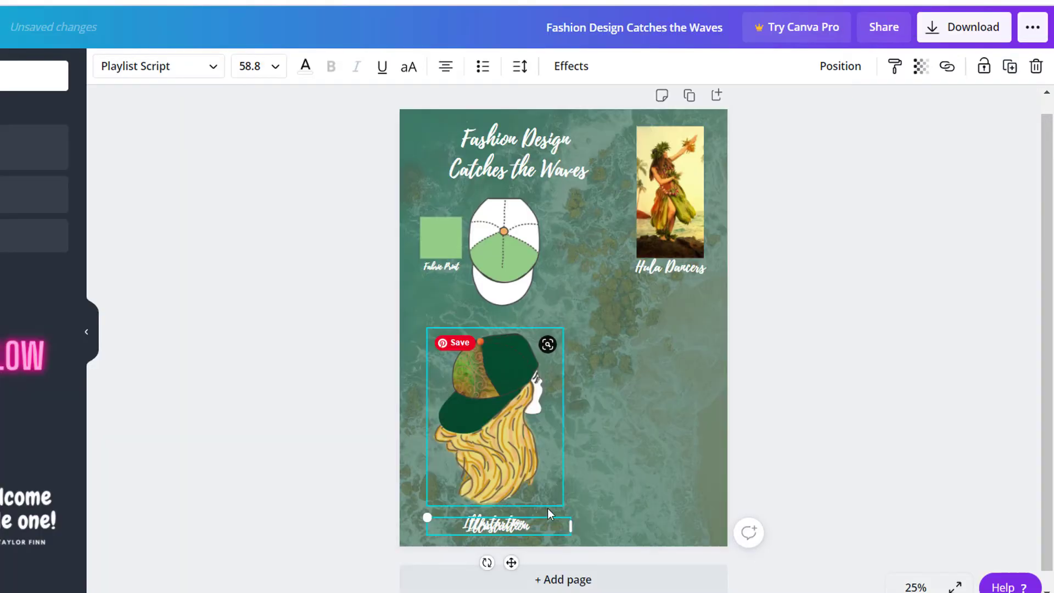
pyautogui.moveTo(535, 491); pyautogui.dragTo(674, 339)
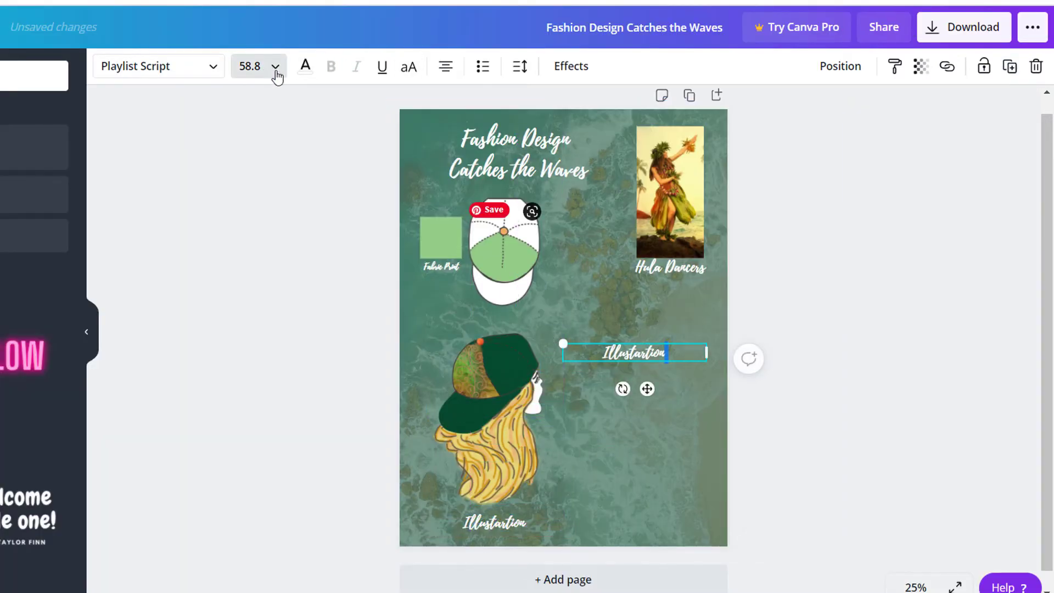
pyautogui.doubleClick(678, 349)
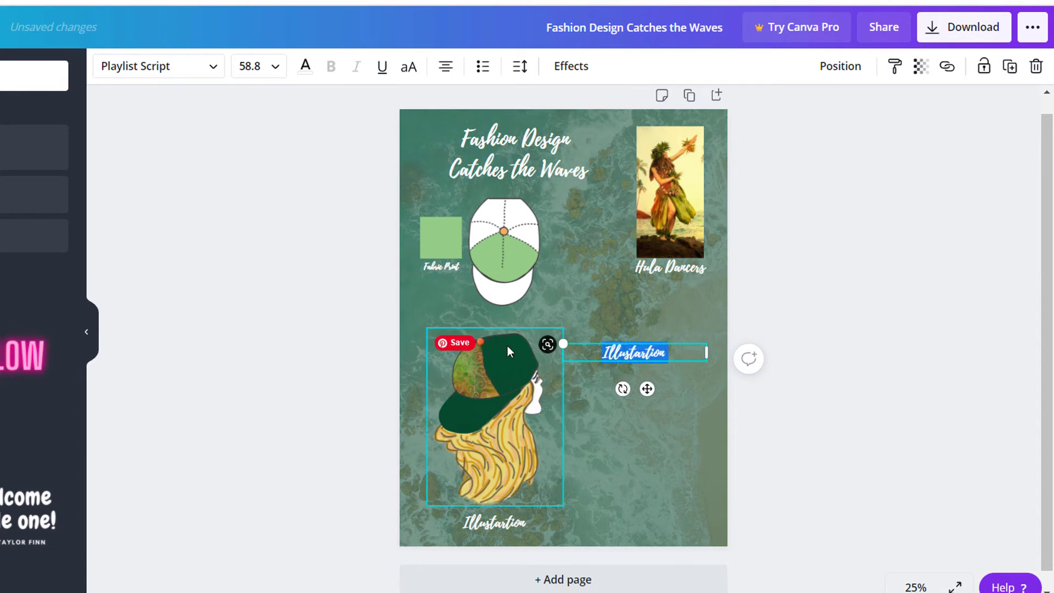
pyautogui.write('Flat')
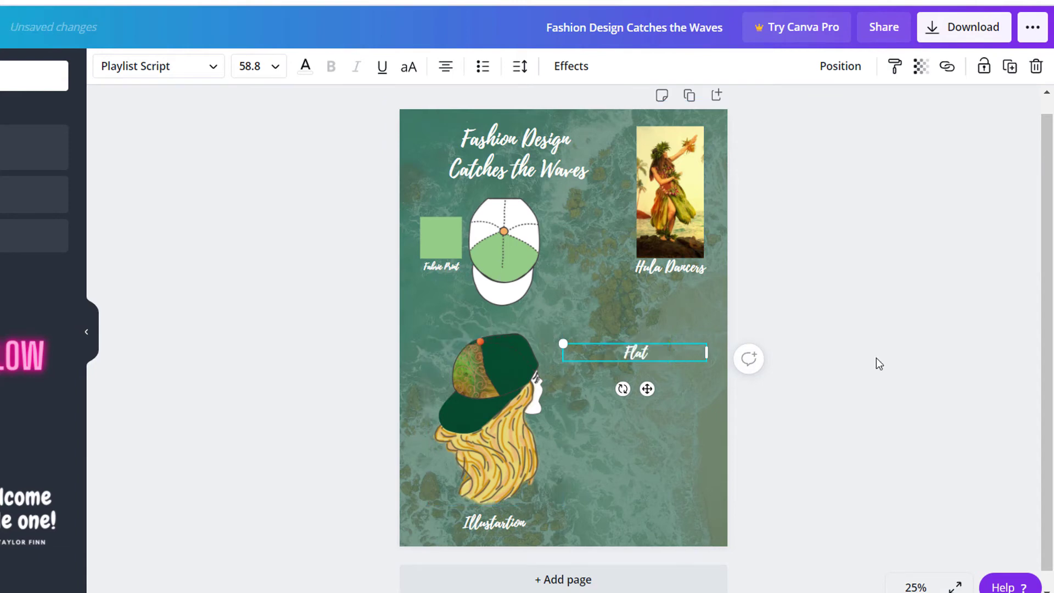
pyautogui.press('Return')
pyautogui.press('BackSpace')
pyautogui.moveTo(576, 349); pyautogui.dragTo(565, 249)
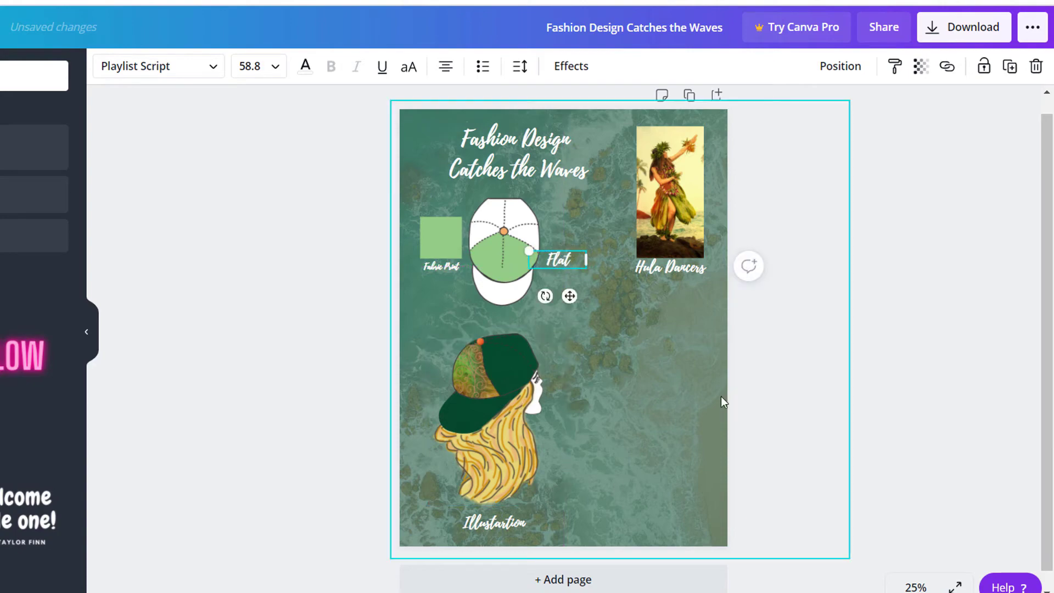
pyautogui.click(915, 319)
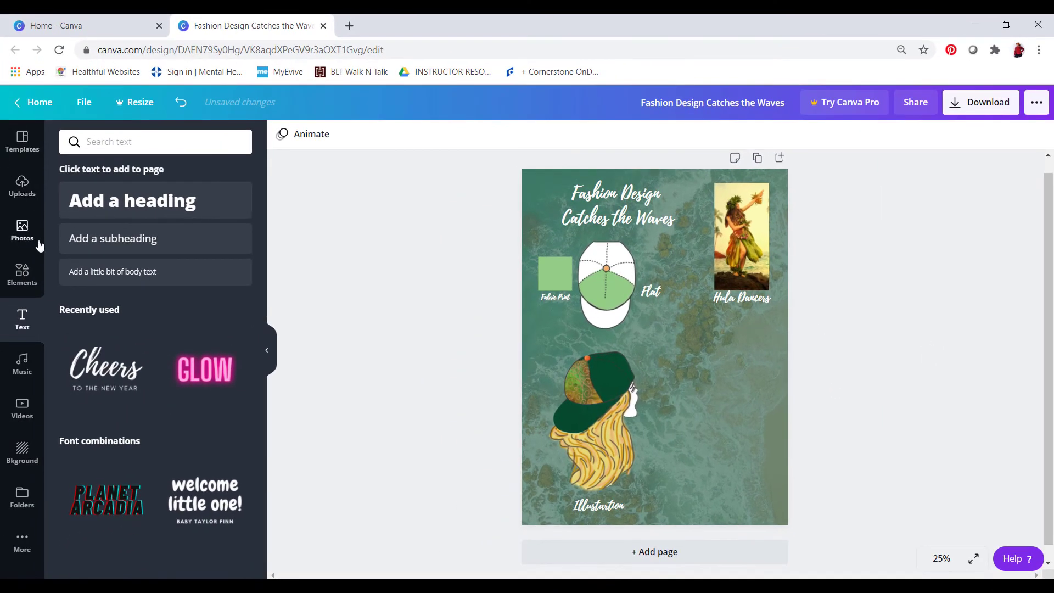
pyautogui.click(22, 275)
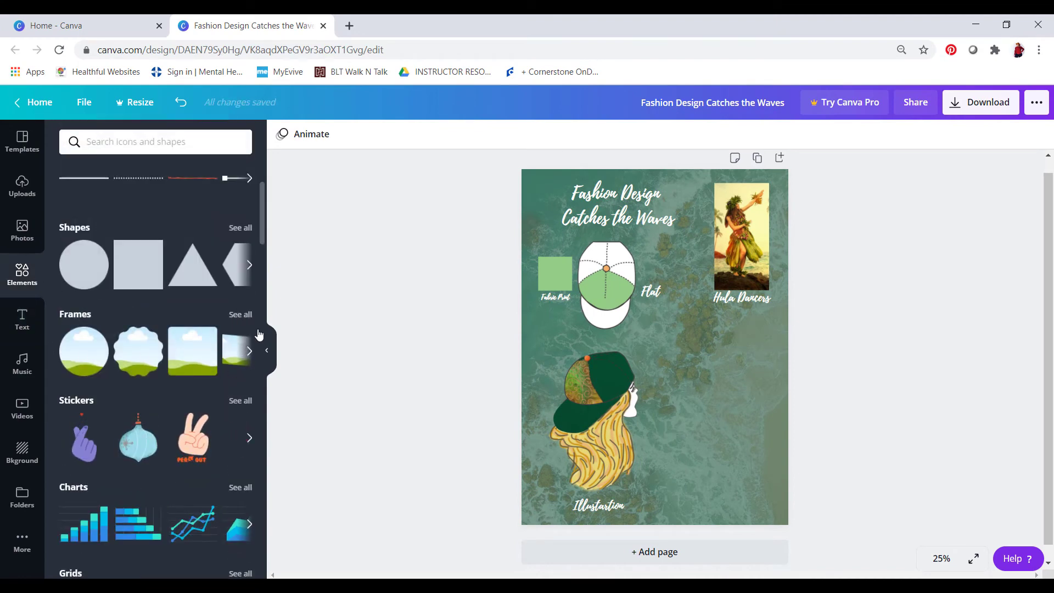
# Step: Add a small rounded landscape frame right of the girl drawing and duplicate it
pyautogui.click(241, 314)
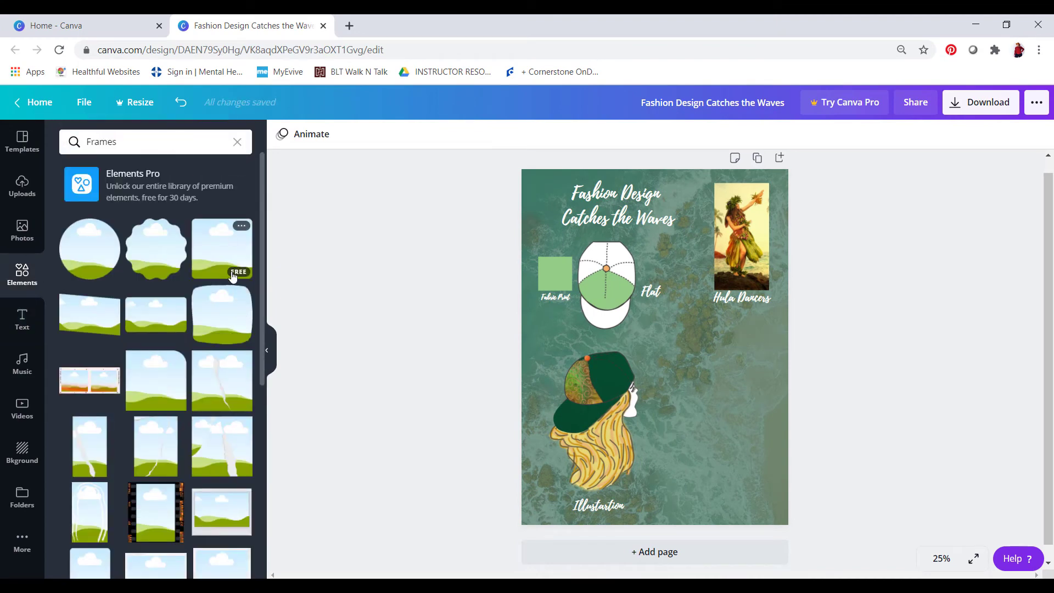
pyautogui.click(221, 313)
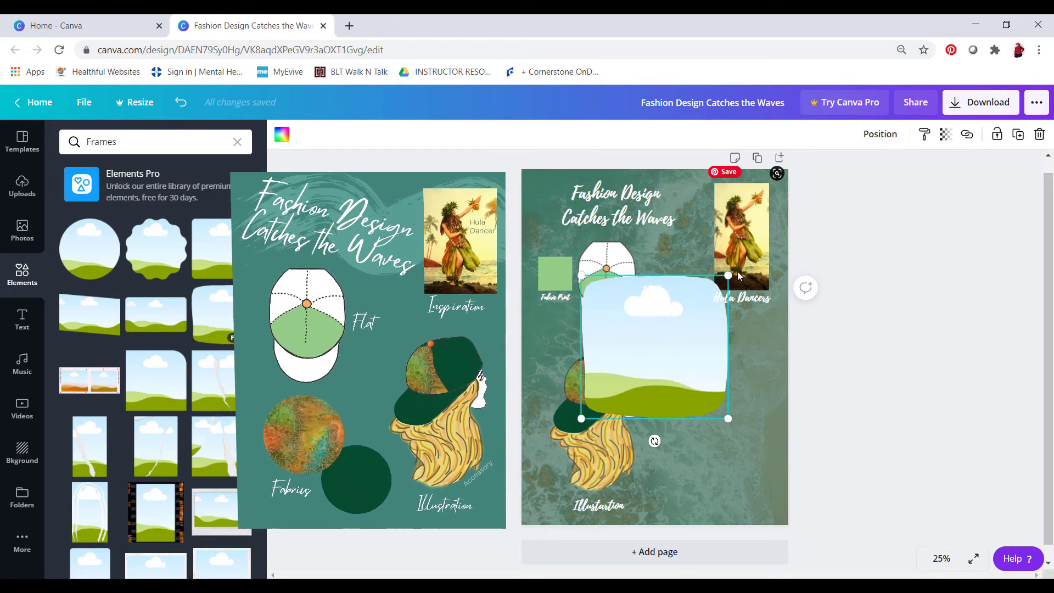
pyautogui.moveTo(700, 308); pyautogui.dragTo(757, 393)
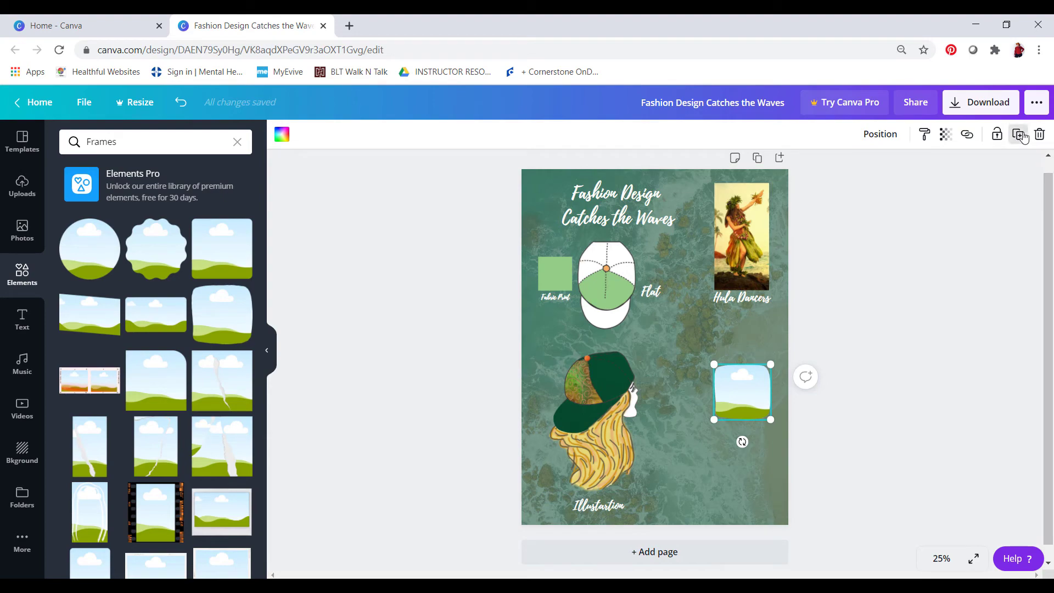
pyautogui.moveTo(771, 412); pyautogui.dragTo(774, 415)
pyautogui.hotkey('ctrl', 'd')
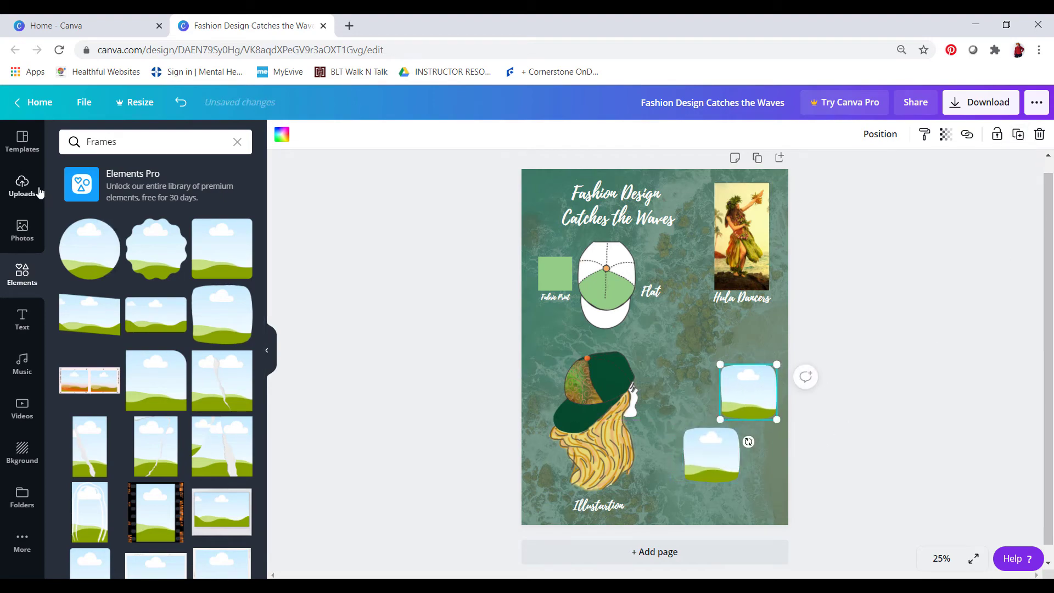
# Step: Upload the print fabric image from File Explorer into Canva's Uploads
pyautogui.click(22, 187)
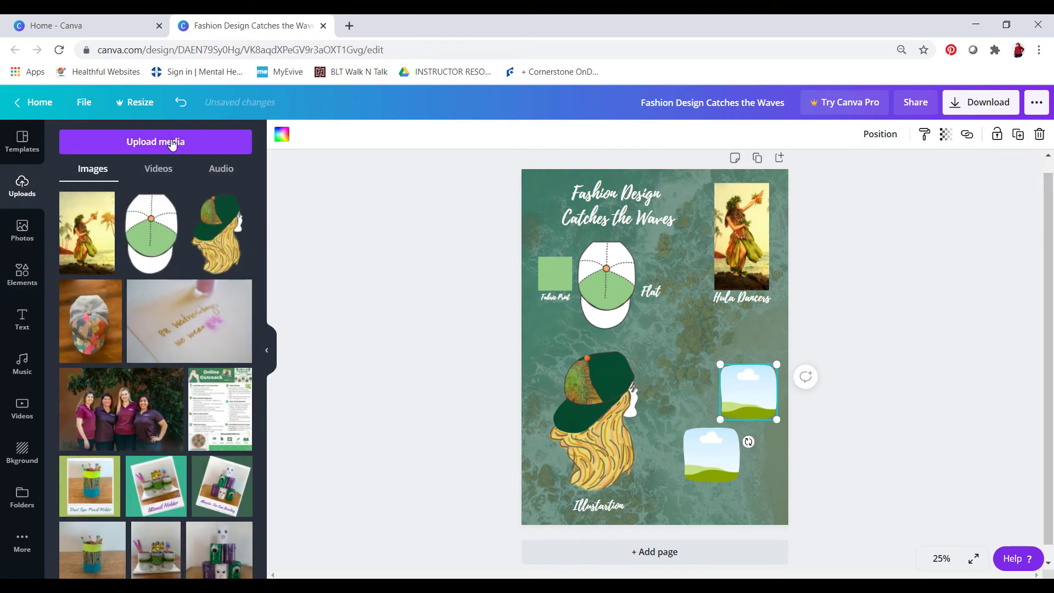
pyautogui.click(1006, 25)
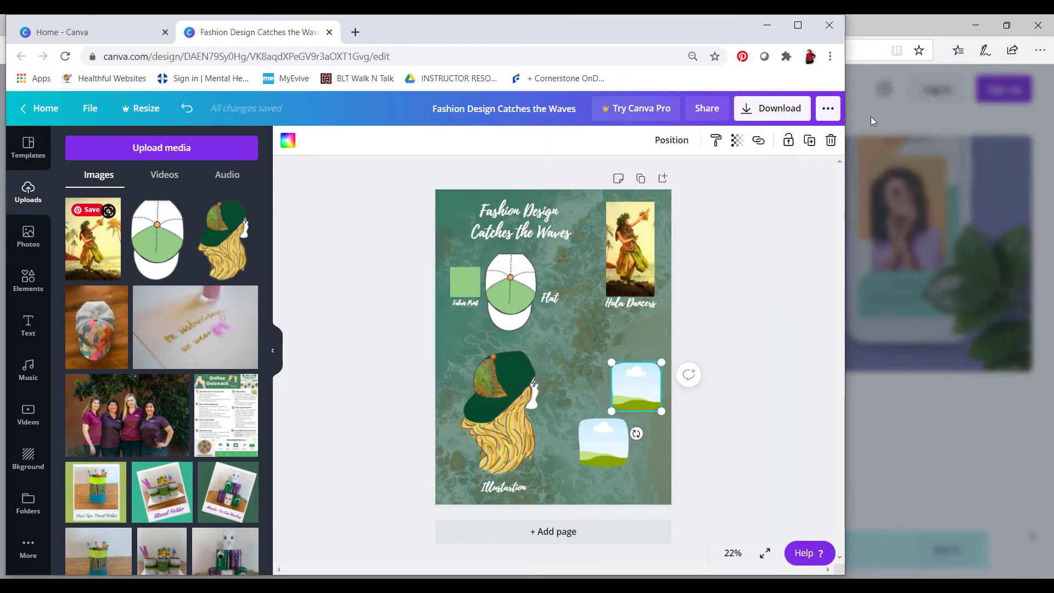
pyautogui.click(976, 25)
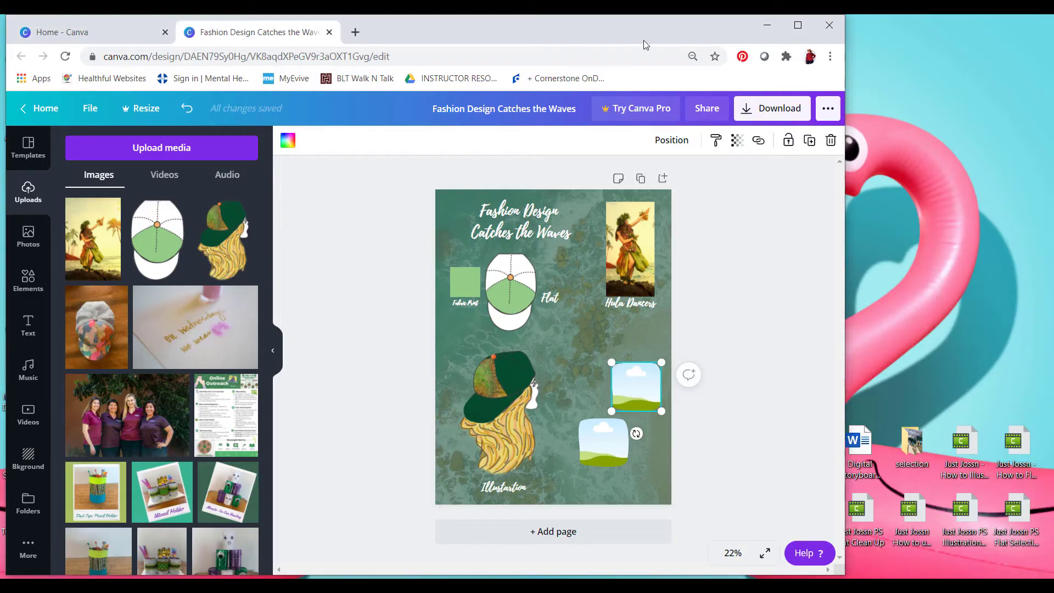
pyautogui.moveTo(644, 36); pyautogui.dragTo(851, 41)
pyautogui.hotkey('alt', 'Tab')
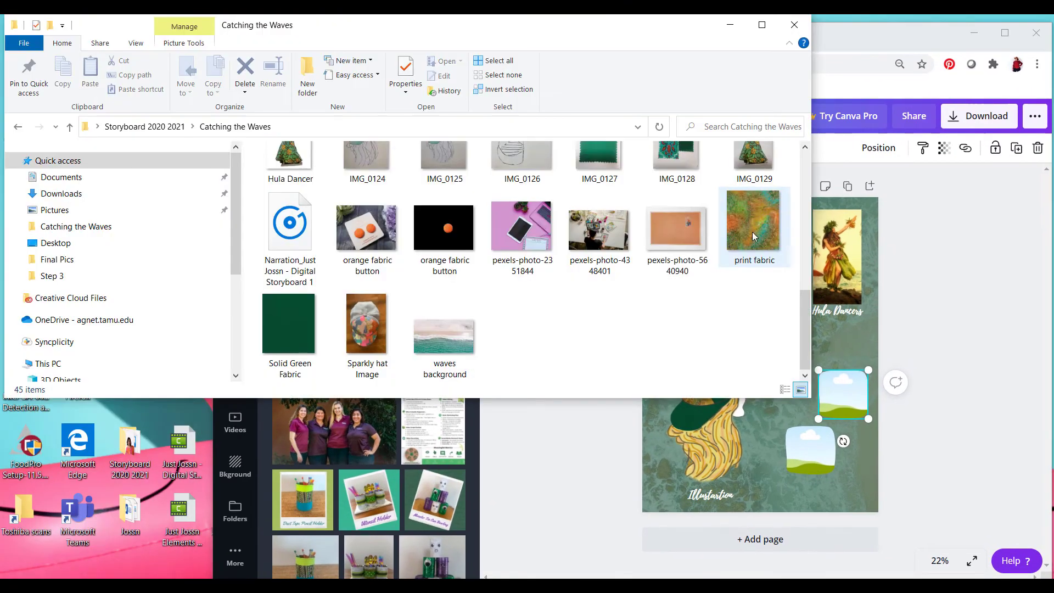
pyautogui.click(753, 236)
pyautogui.moveTo(754, 236); pyautogui.dragTo(466, 461)
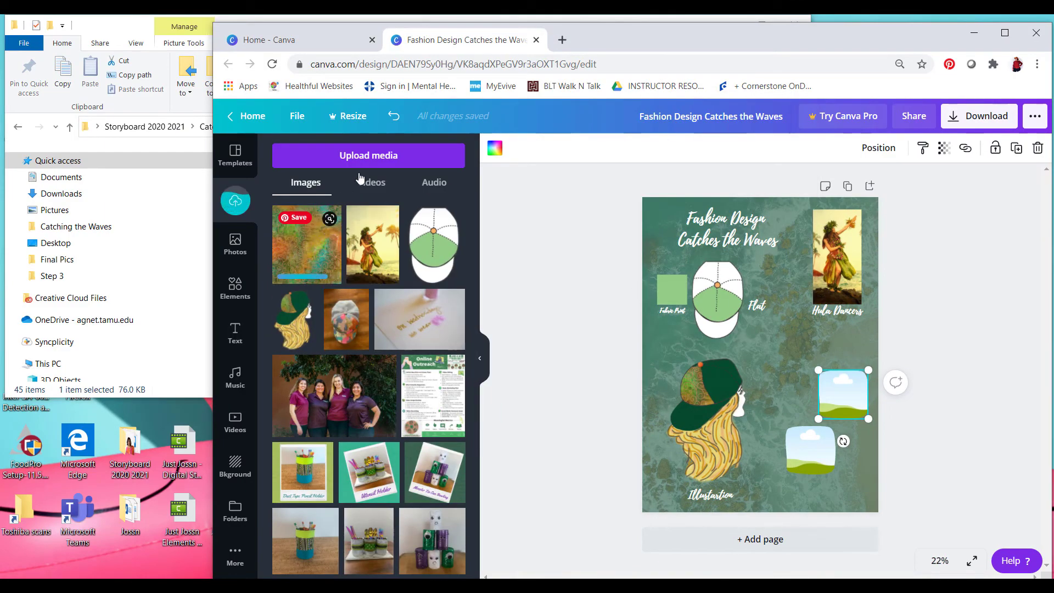
# Step: Fill the upper frame with the print fabric and the lower frame with the dark green fabric
pyautogui.click(1005, 33)
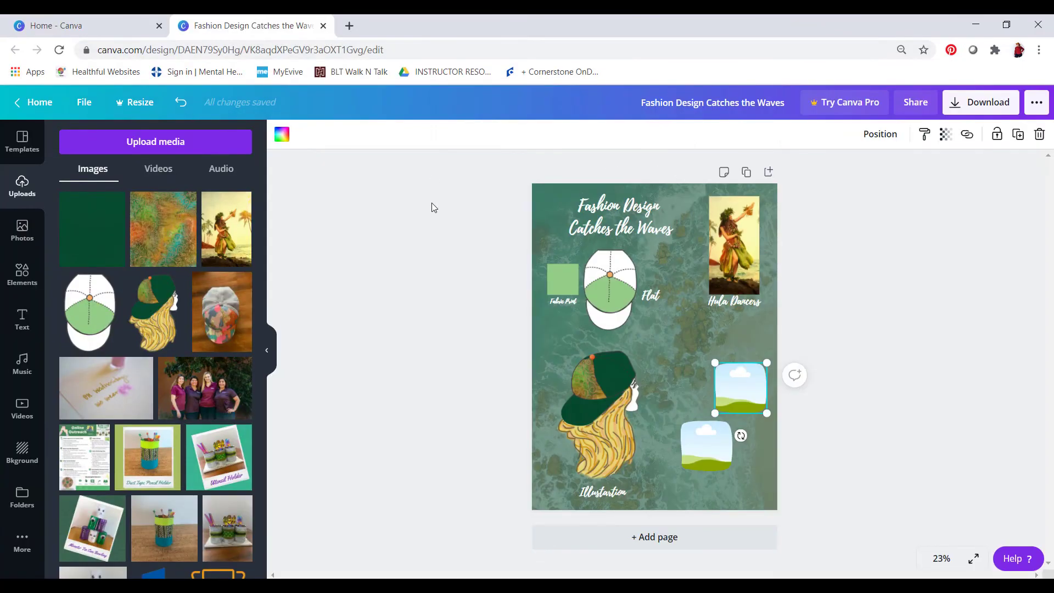
pyautogui.moveTo(165, 230); pyautogui.dragTo(741, 387)
pyautogui.moveTo(112, 242); pyautogui.dragTo(713, 442)
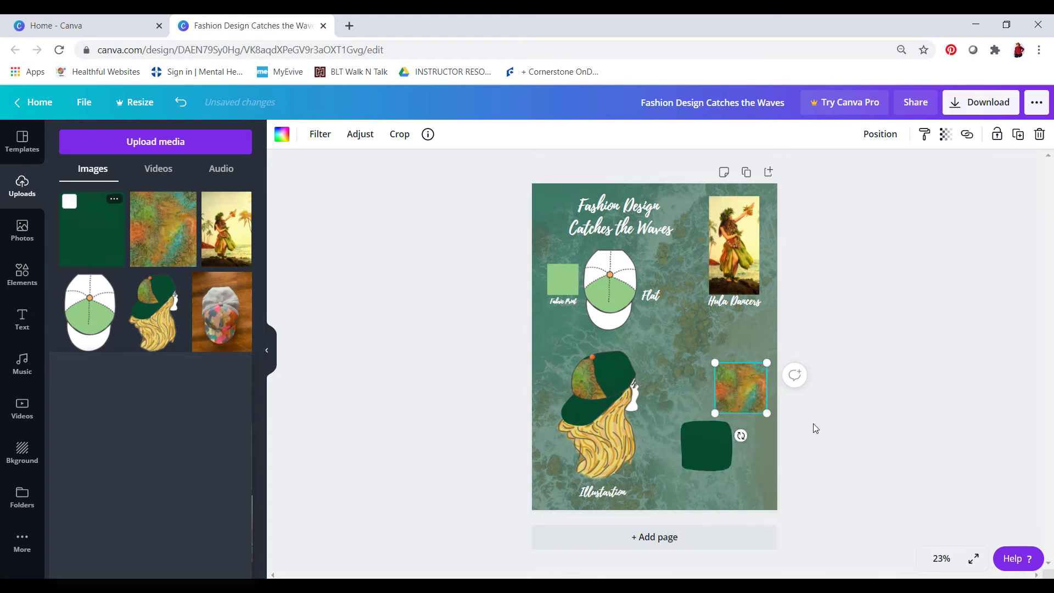
pyautogui.click(735, 397)
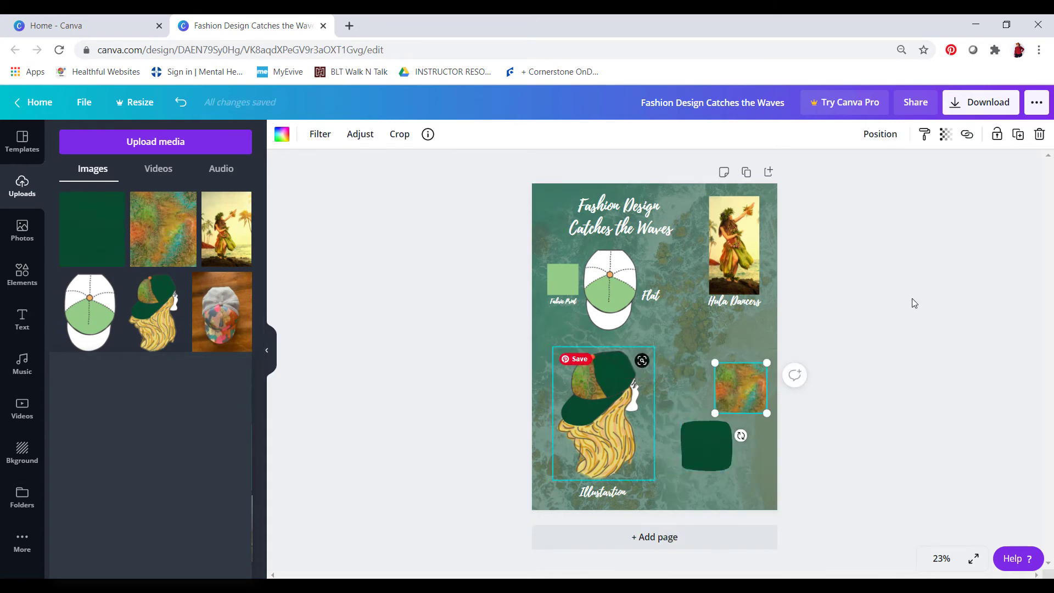
# Step: Upload the orange ball image and place it beside the green fabric square
pyautogui.click(250, 144)
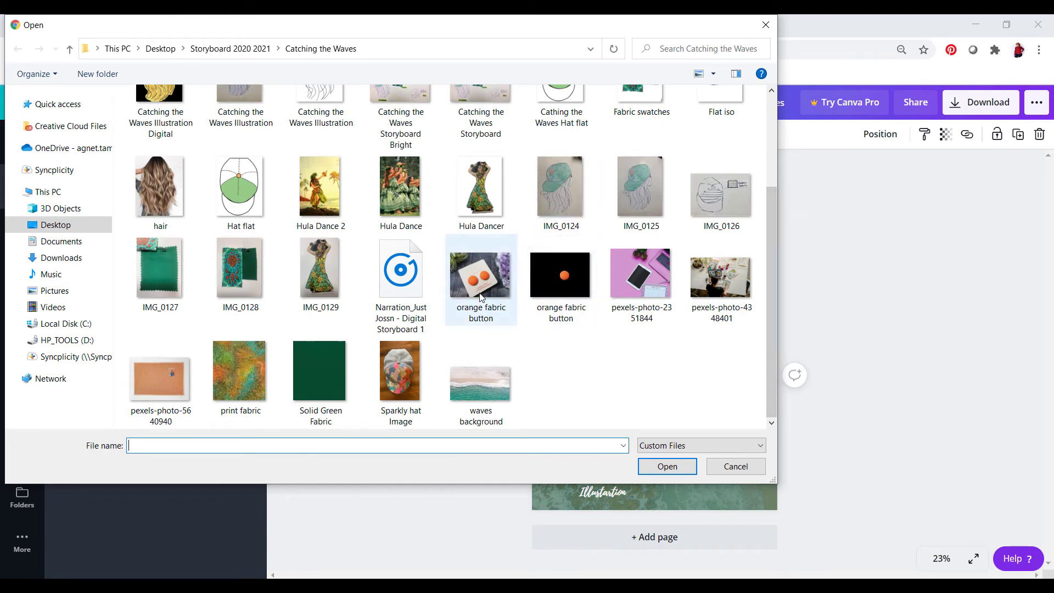
pyautogui.doubleClick(572, 278)
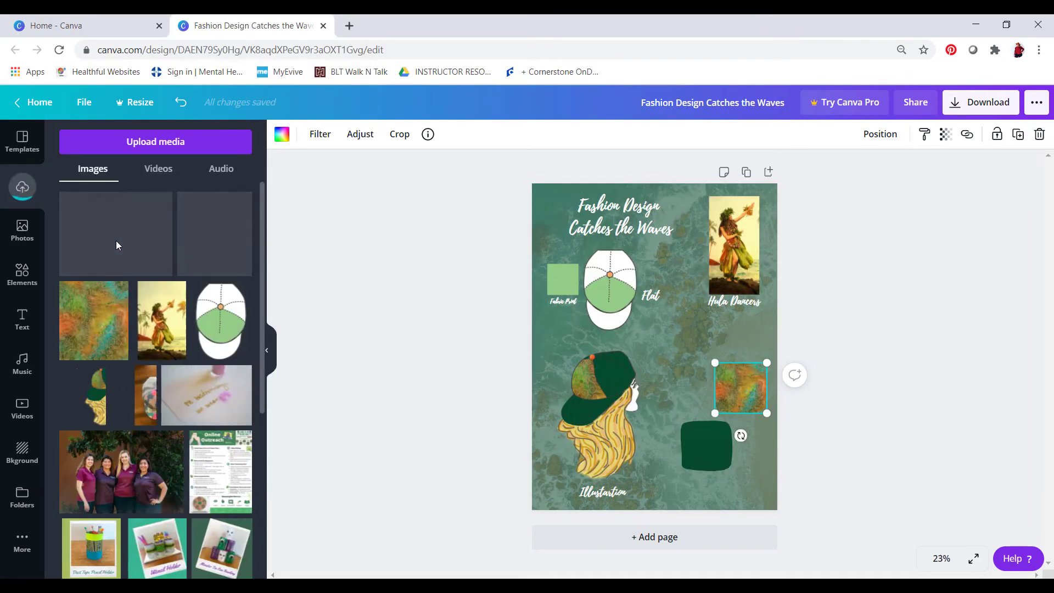
pyautogui.click(124, 244)
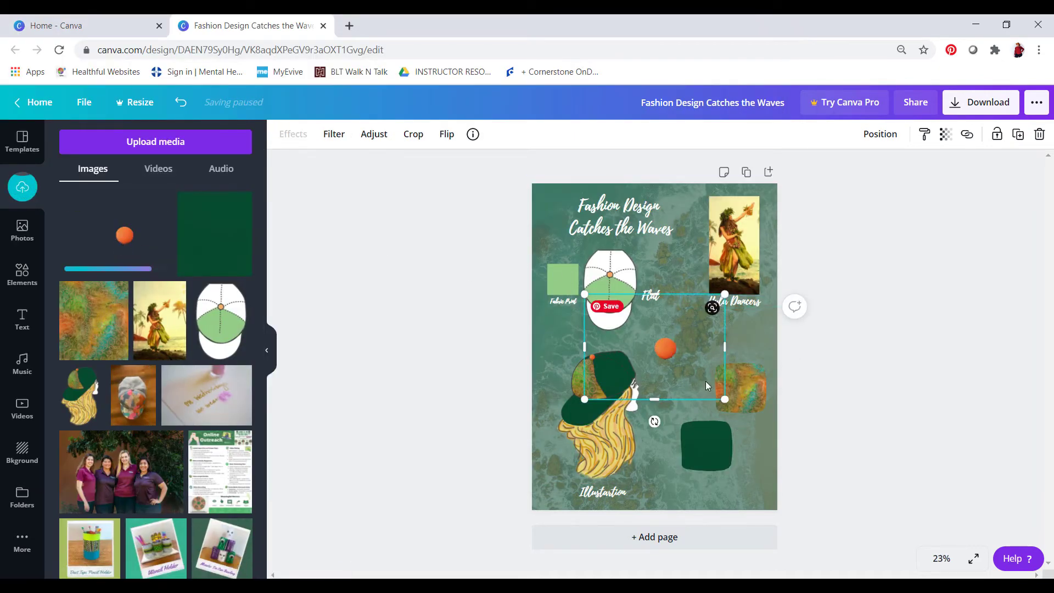
pyautogui.moveTo(690, 341); pyautogui.dragTo(718, 395)
# Step: Remove the accidental blank second page, then delete the orange ball from the page
pyautogui.click(799, 401)
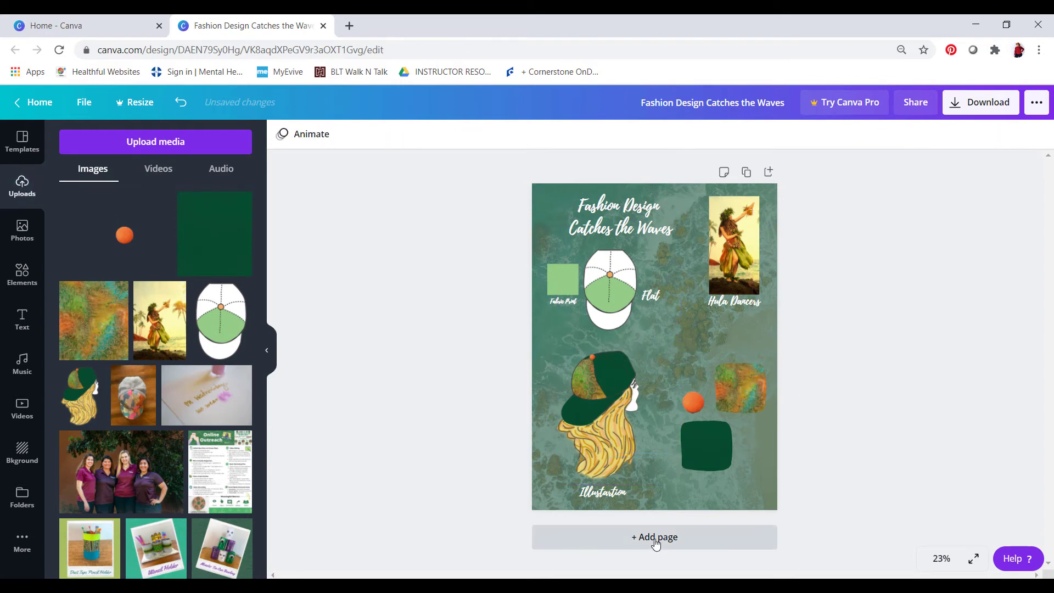
pyautogui.click(664, 537)
pyautogui.click(747, 173)
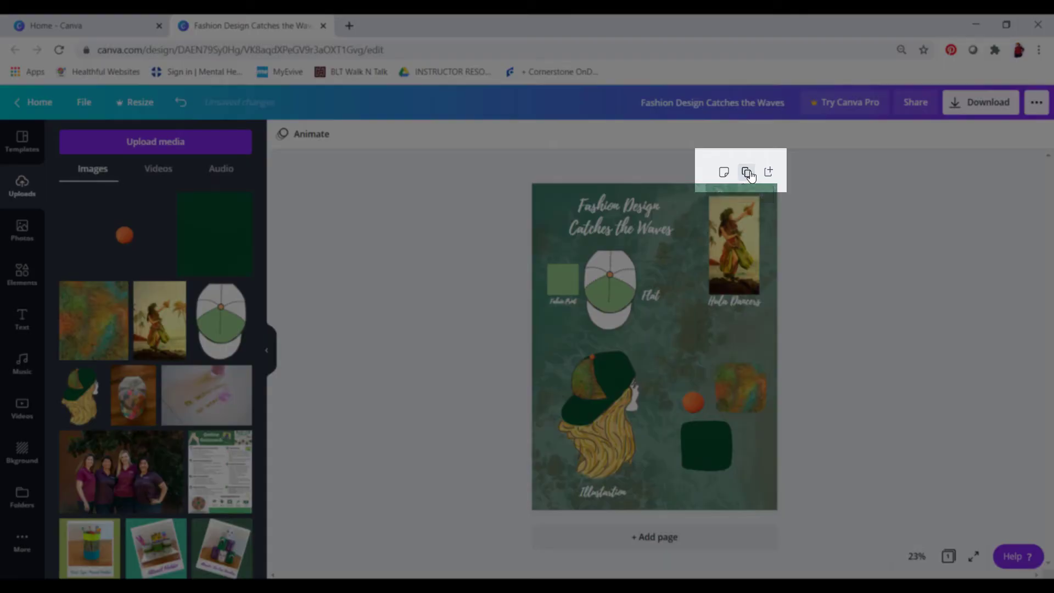
pyautogui.click(726, 337)
pyautogui.scroll(6, 707, 421)
pyautogui.scroll(-6, 733, 302)
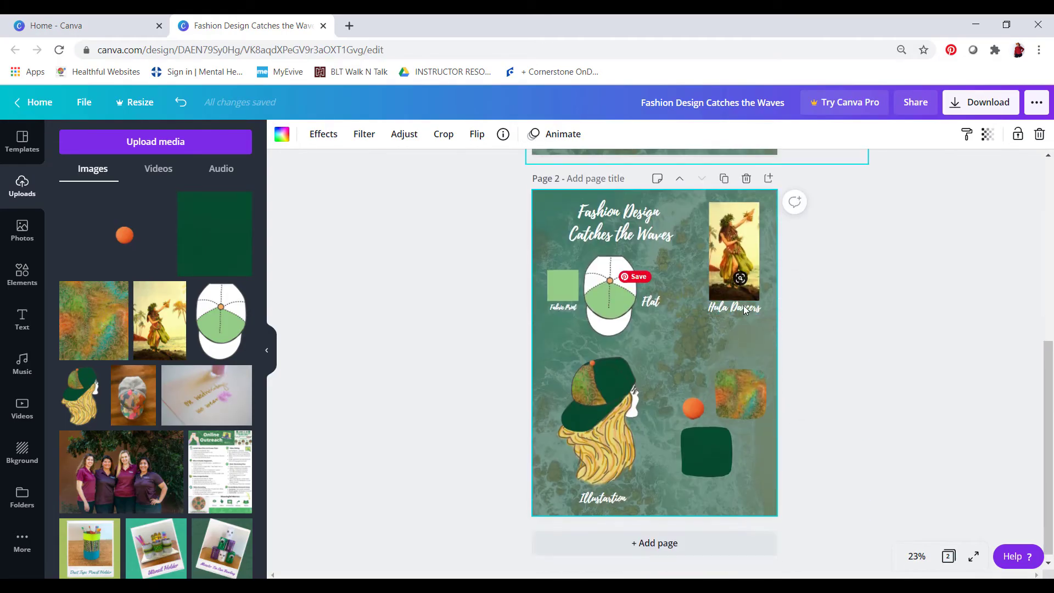
pyautogui.click(697, 406)
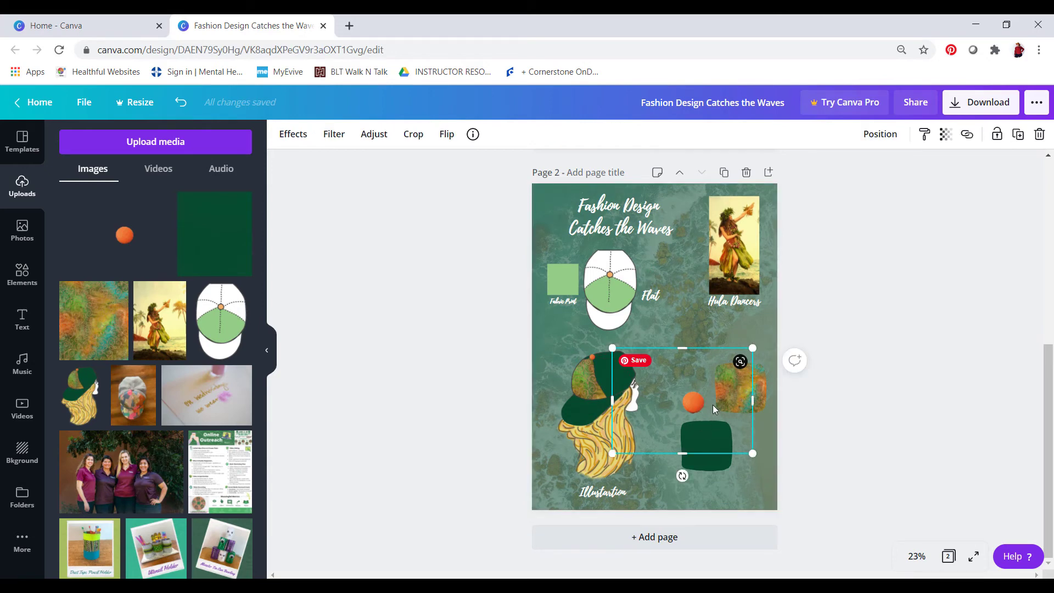
pyautogui.press('Delete')
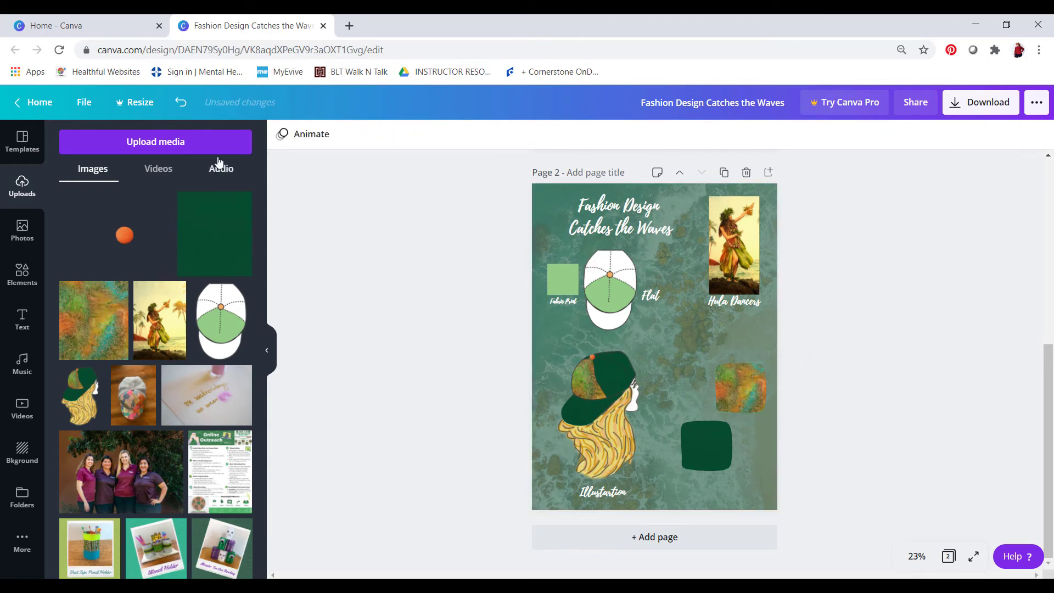
# Step: Upload the 'orange fabric button' photo from the Desktop
pyautogui.click(159, 141)
pyautogui.click(81, 215)
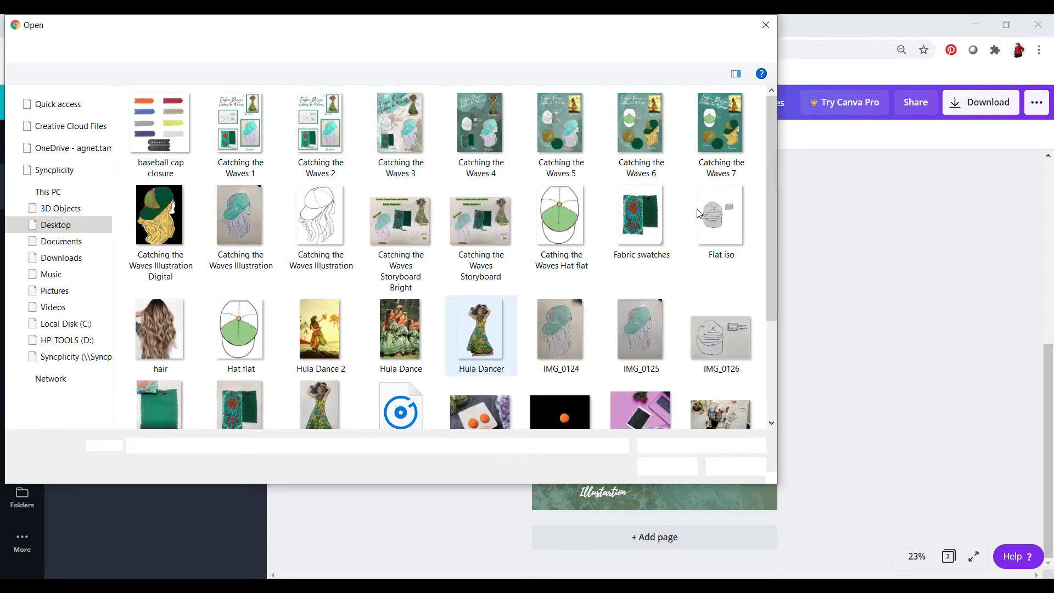
pyautogui.scroll(-3, 770, 269)
pyautogui.doubleClick(479, 282)
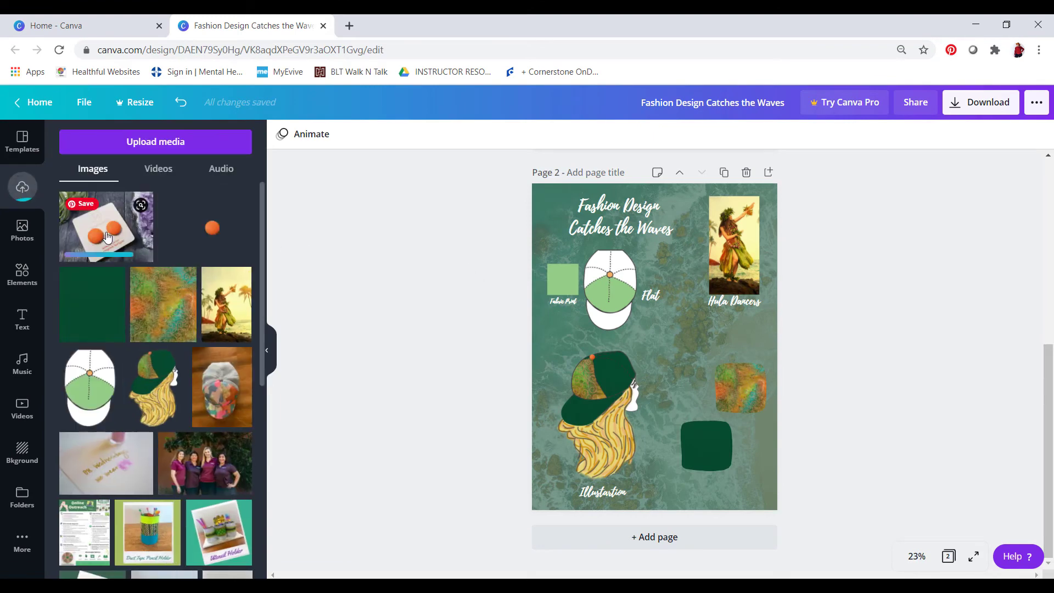
# Step: Add the button photo to the page, shrink it, and place a circle frame
pyautogui.click(107, 236)
pyautogui.moveTo(717, 292); pyautogui.dragTo(745, 280)
pyautogui.click(22, 275)
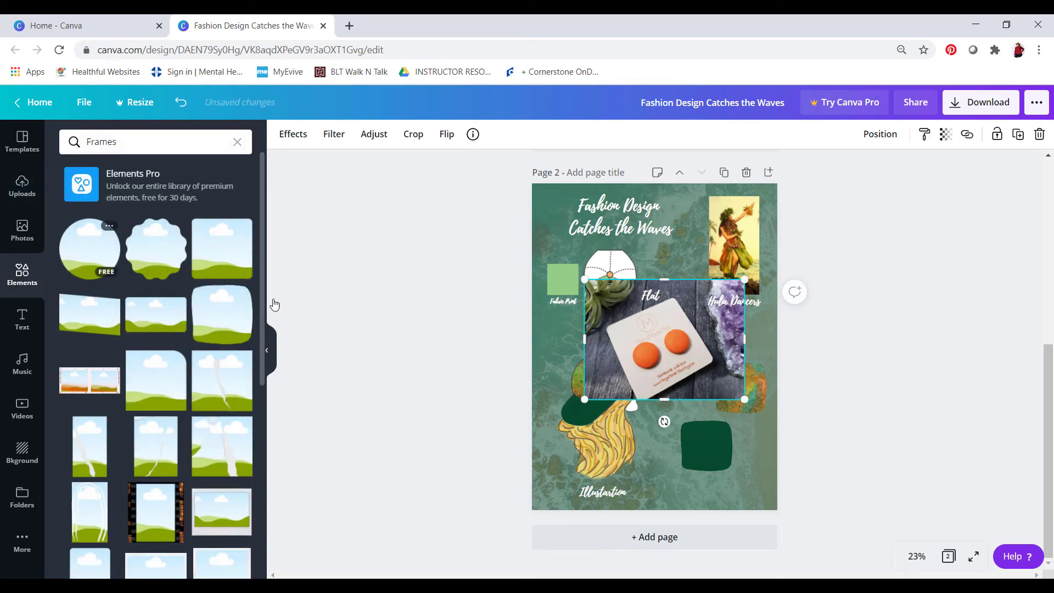
pyautogui.moveTo(90, 248); pyautogui.dragTo(604, 396)
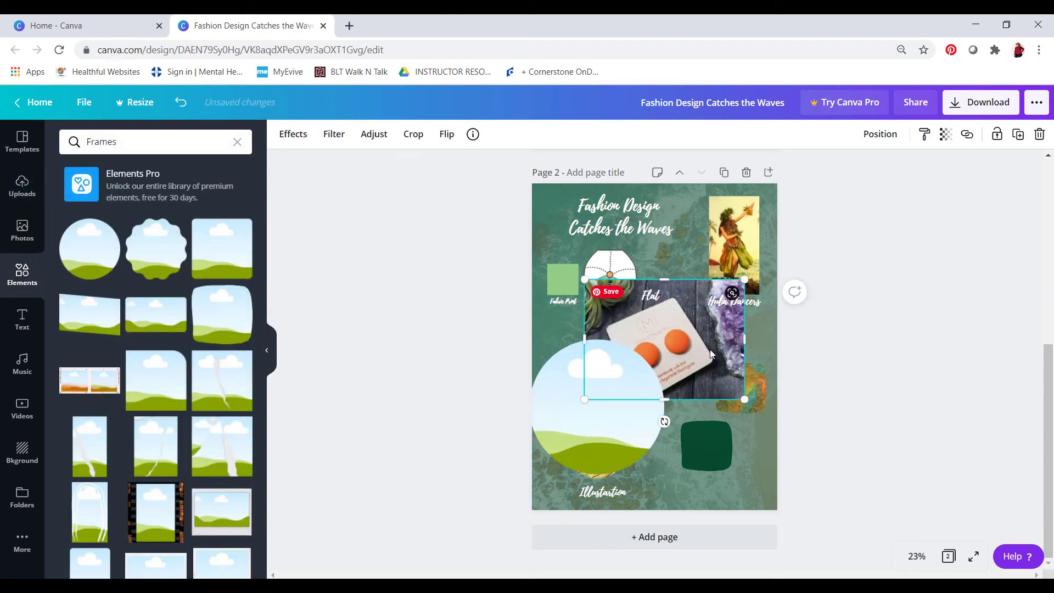
# Step: Put the photo in the circle, crop it to one orange button, and shrink the circle to swatch size
pyautogui.moveTo(686, 356); pyautogui.dragTo(625, 393)
pyautogui.doubleClick(625, 393)
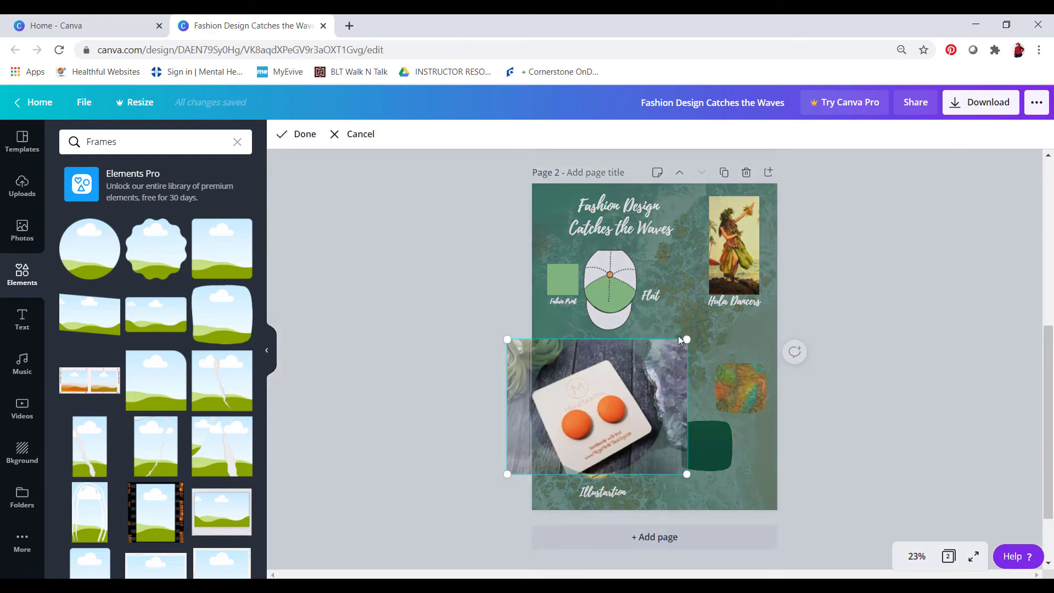
pyautogui.moveTo(687, 339); pyautogui.dragTo(898, 181)
pyautogui.moveTo(551, 436); pyautogui.dragTo(486, 472)
pyautogui.moveTo(835, 207); pyautogui.dragTo(941, 150)
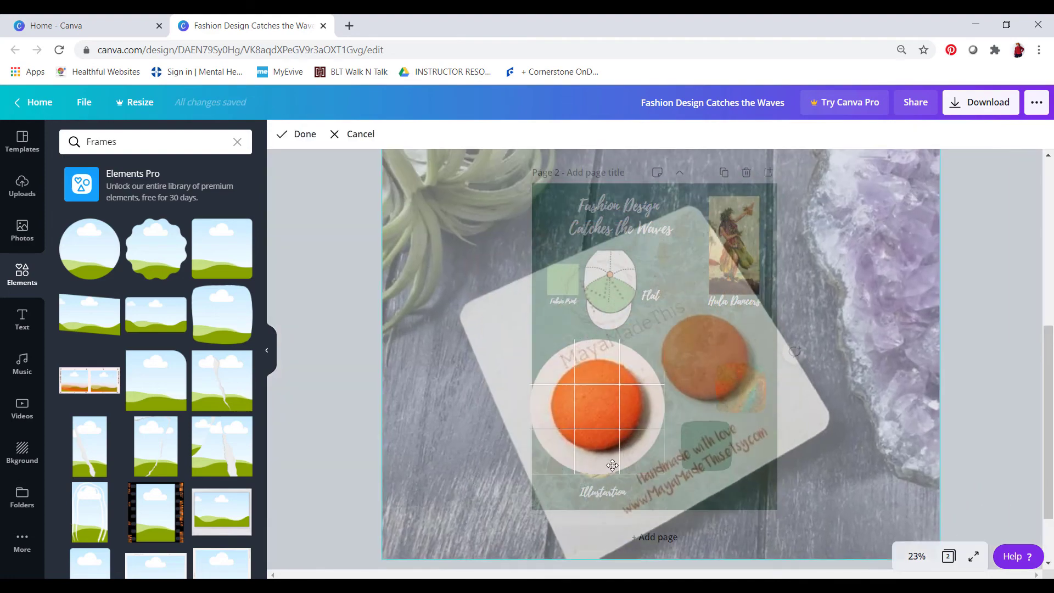
pyautogui.click(694, 344)
pyautogui.moveTo(665, 339); pyautogui.dragTo(692, 390)
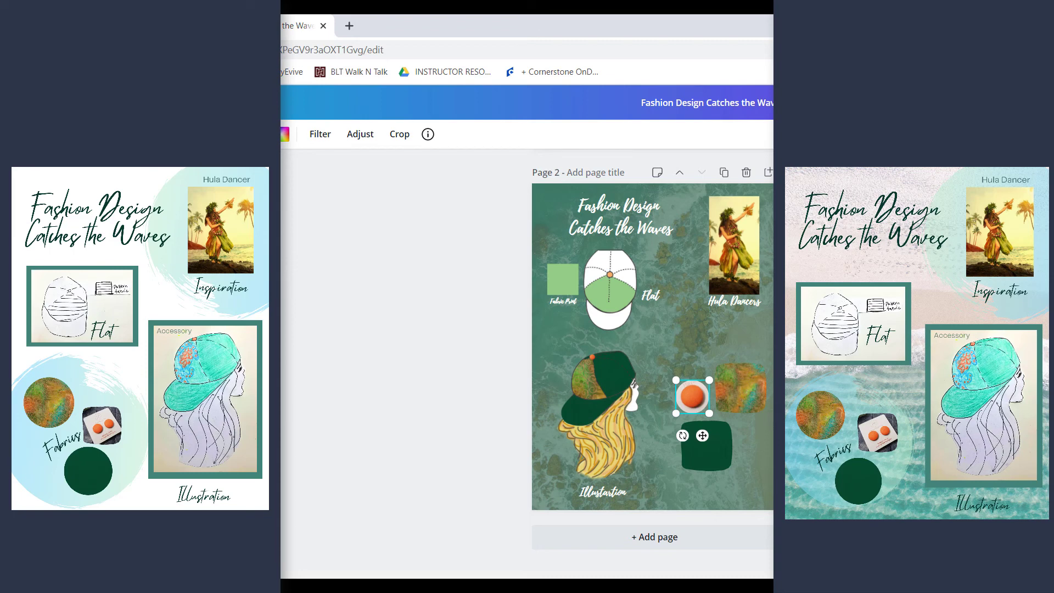
# Step: Nudge the 'Hula Dancers' caption slightly lower beneath the dancer photo
pyautogui.moveTo(740, 305); pyautogui.dragTo(739, 311)
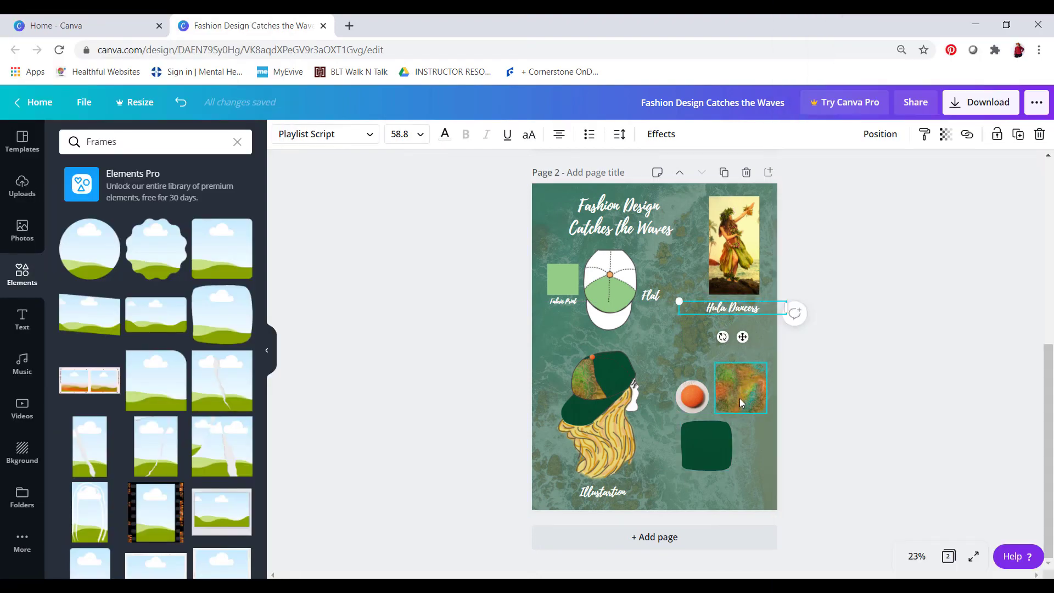
# Step: Duplicate the script title, move the copy down, and change its text to 'Fabrics'
pyautogui.click(740, 402)
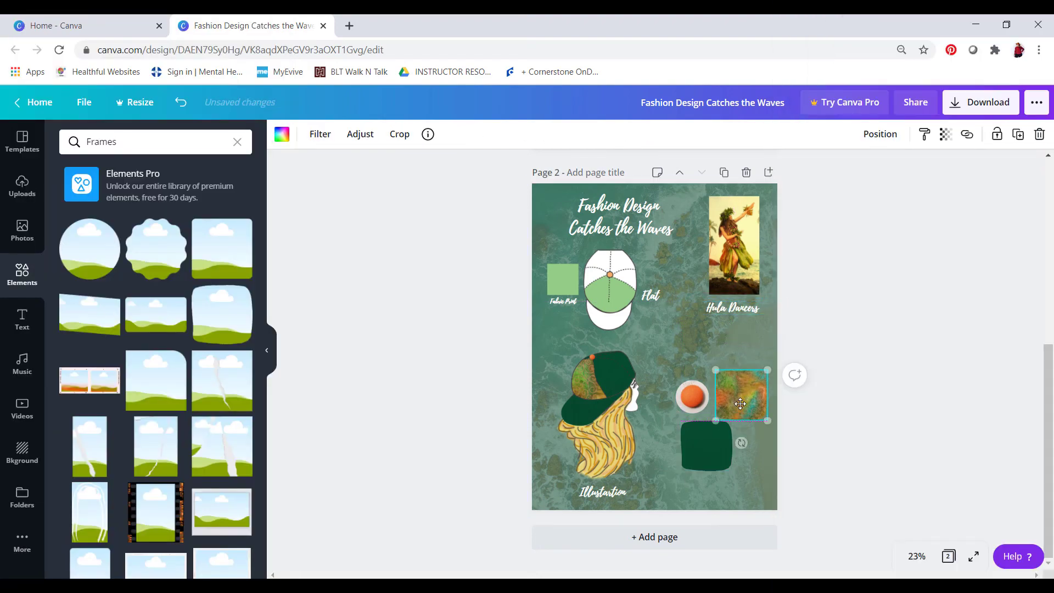
pyautogui.click(631, 220)
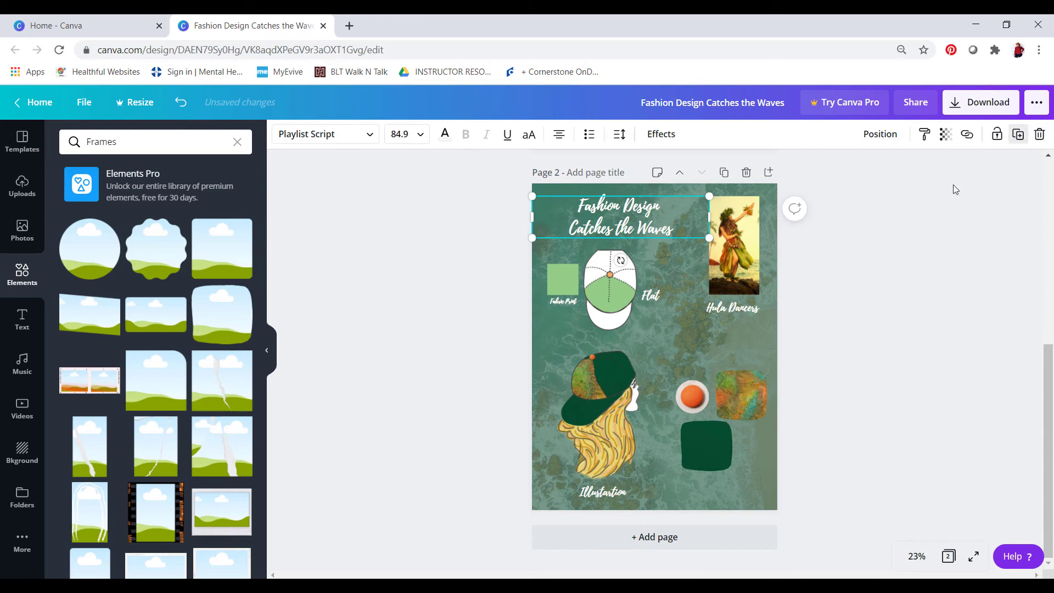
pyautogui.click(1019, 134)
pyautogui.moveTo(708, 300); pyautogui.dragTo(735, 479)
pyautogui.doubleClick(752, 360)
pyautogui.write('Fabrics')
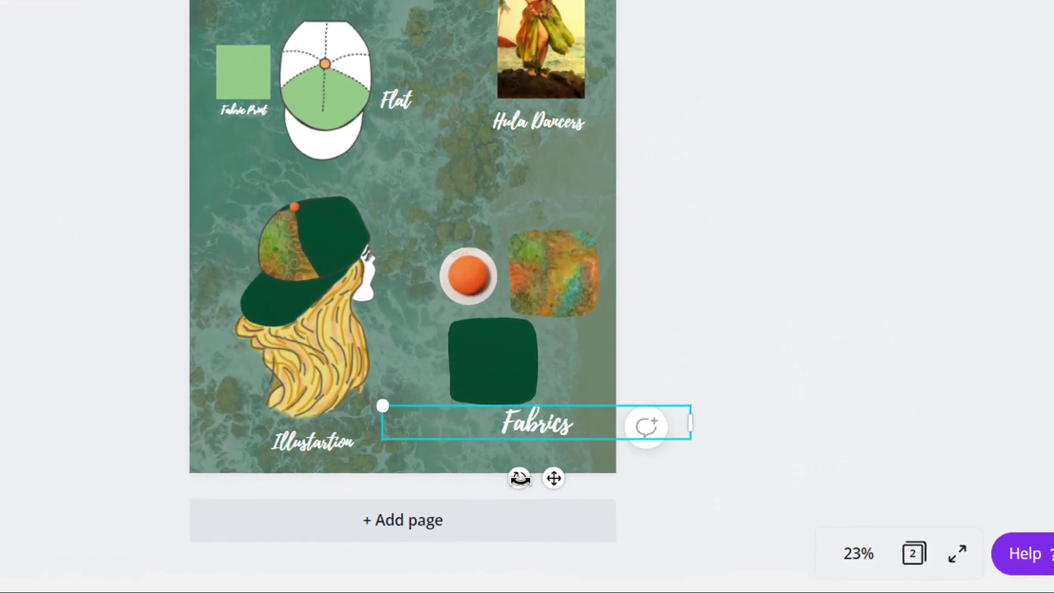
# Step: Tilt the 'Fabrics' caption and place it beside the dark green fabric swatch
pyautogui.moveTo(724, 513); pyautogui.dragTo(761, 534)
pyautogui.moveTo(560, 506); pyautogui.dragTo(506, 546)
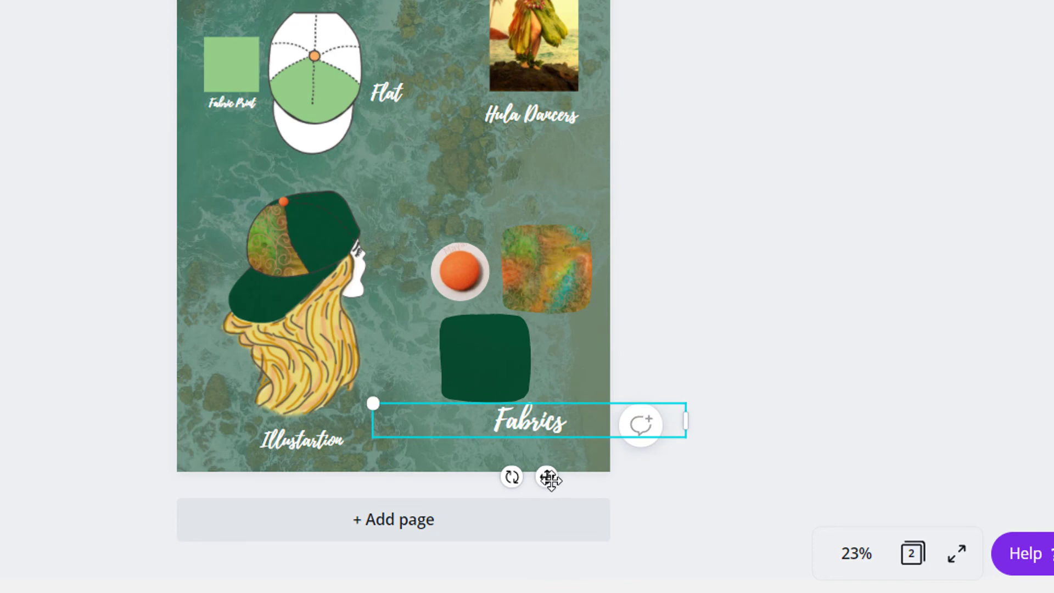
pyautogui.moveTo(549, 479)
pyautogui.mouseDown()
pyautogui.moveTo(551, 454)
pyautogui.moveTo(543, 481)
pyautogui.mouseUp()
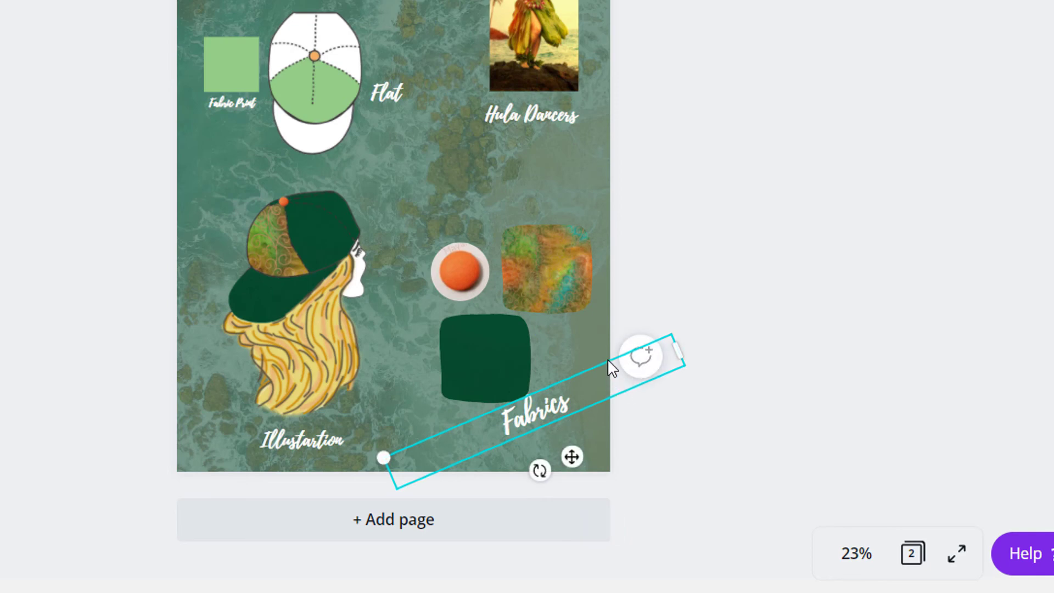
pyautogui.moveTo(608, 357); pyautogui.dragTo(632, 306)
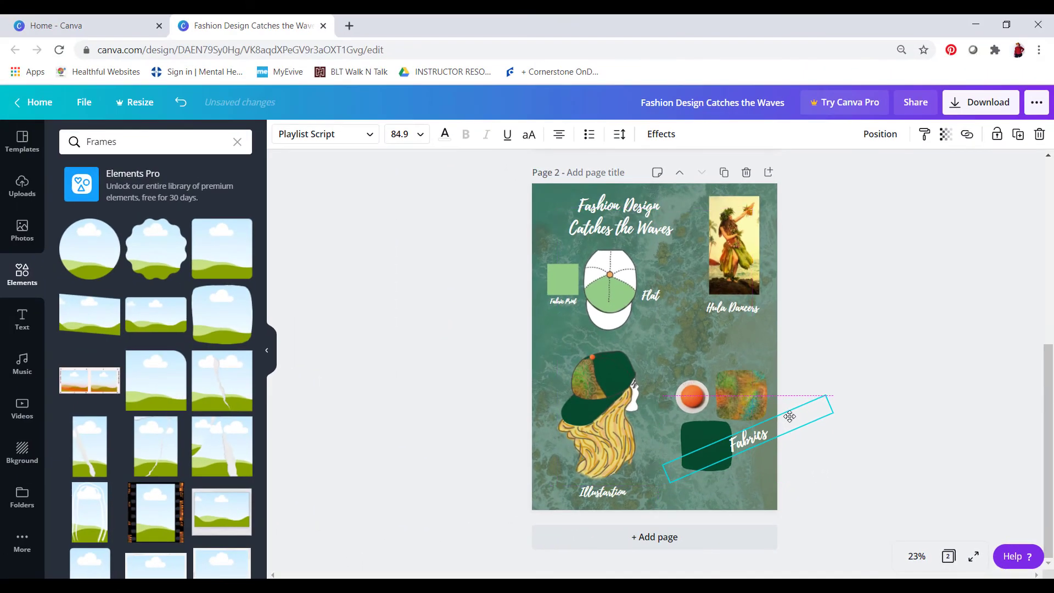
pyautogui.moveTo(790, 416); pyautogui.dragTo(785, 420)
pyautogui.click(878, 350)
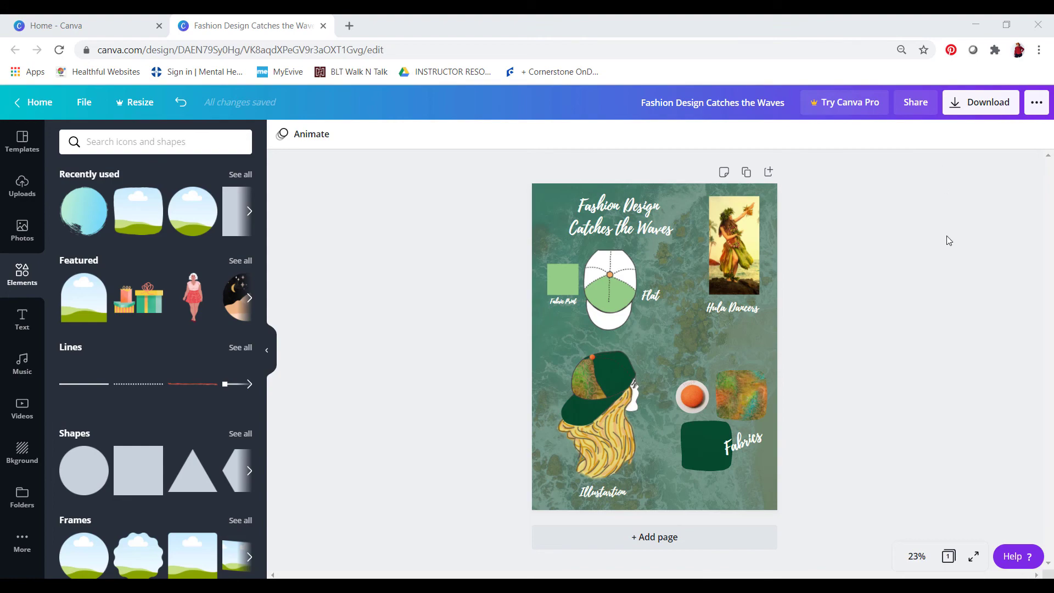
# Step: Download the storyboard poster as a 1728 × 2304 px PNG image
pyautogui.click(961, 114)
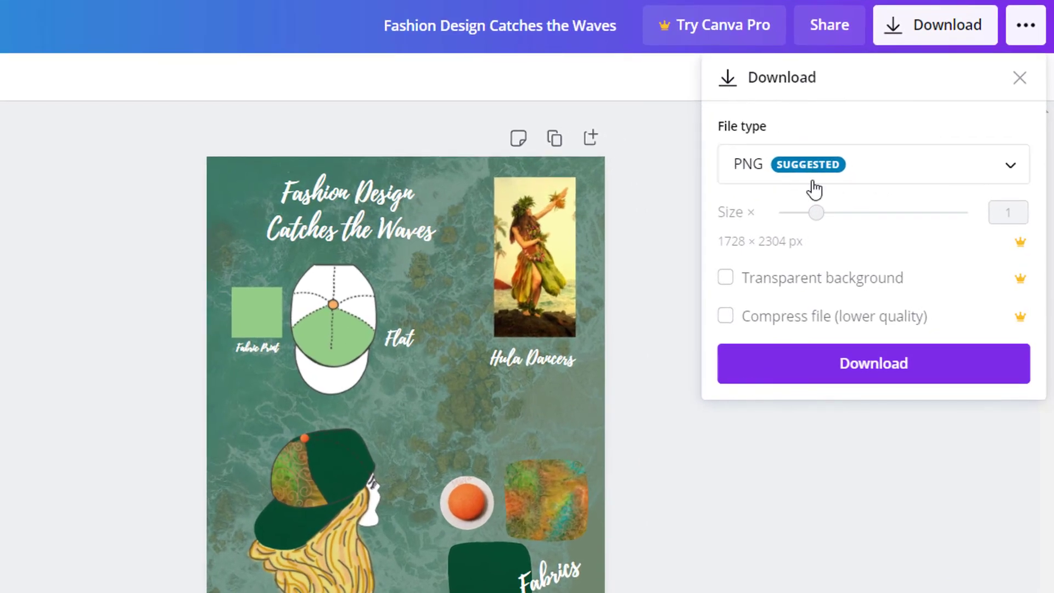
pyautogui.click(890, 179)
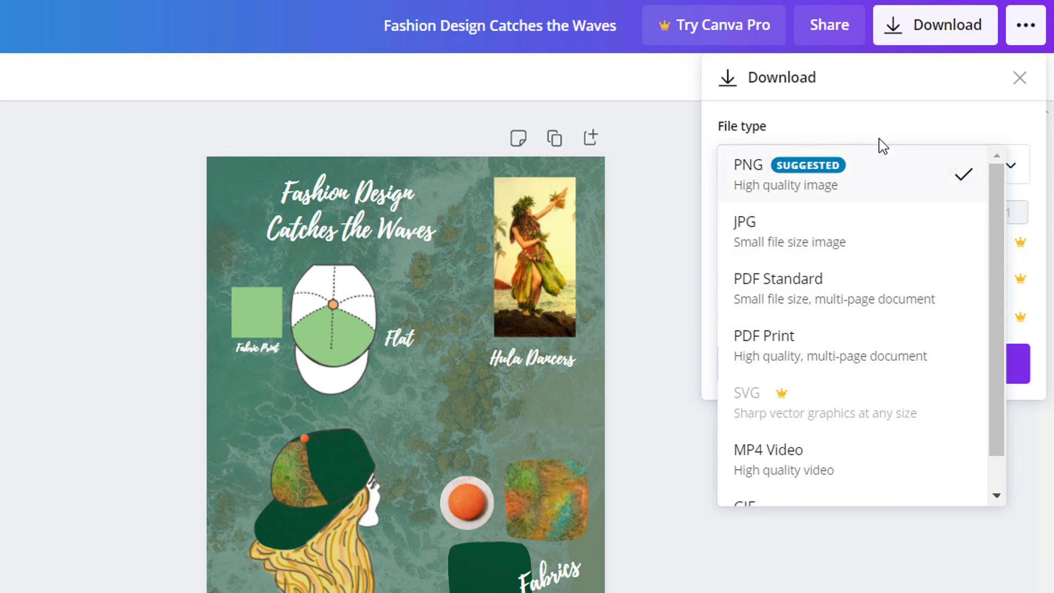
pyautogui.click(860, 114)
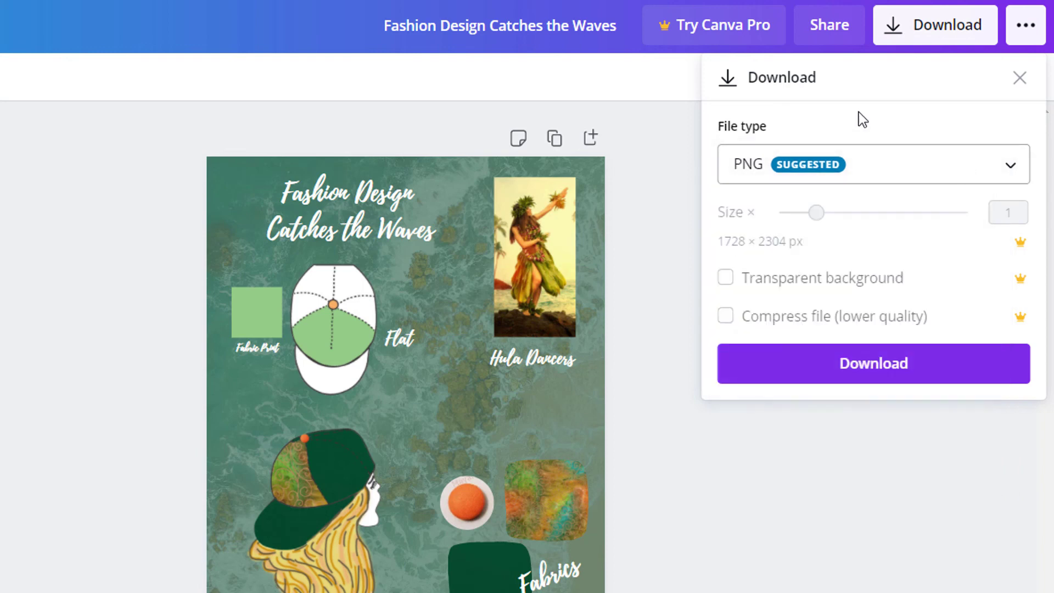
pyautogui.click(802, 165)
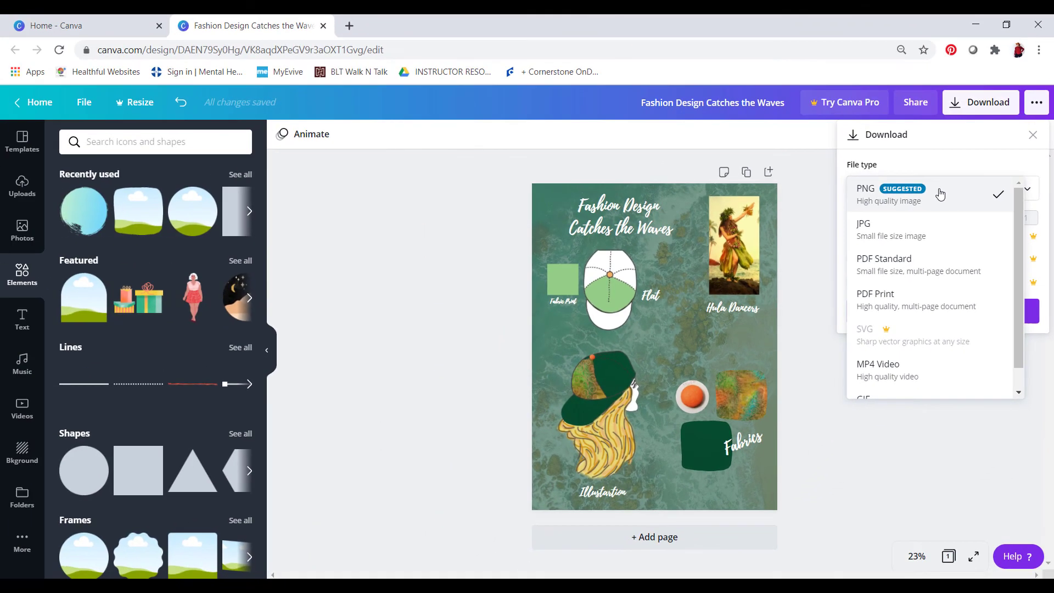
pyautogui.click(941, 194)
pyautogui.click(996, 317)
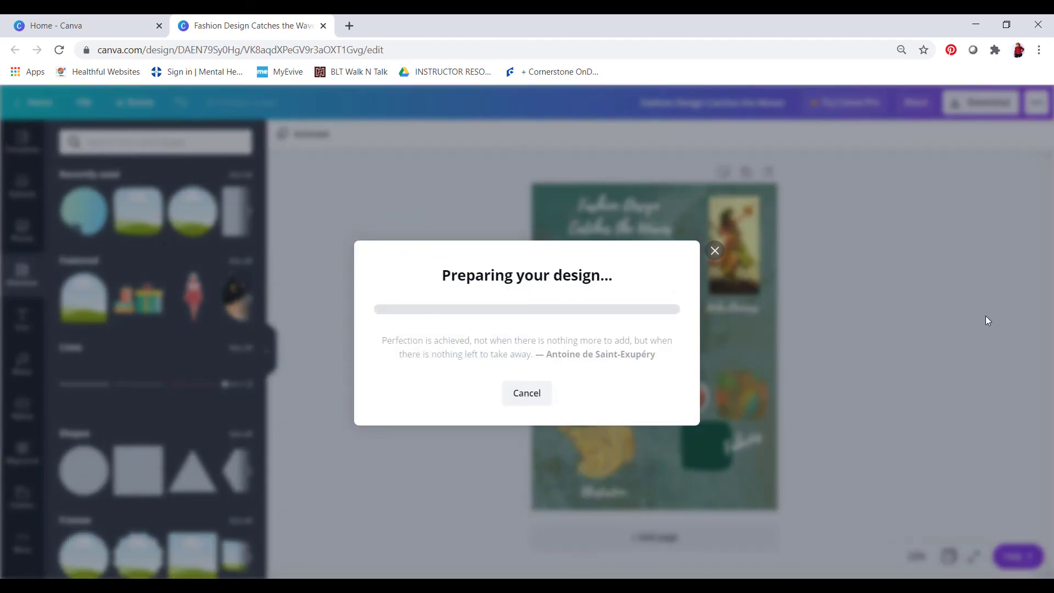